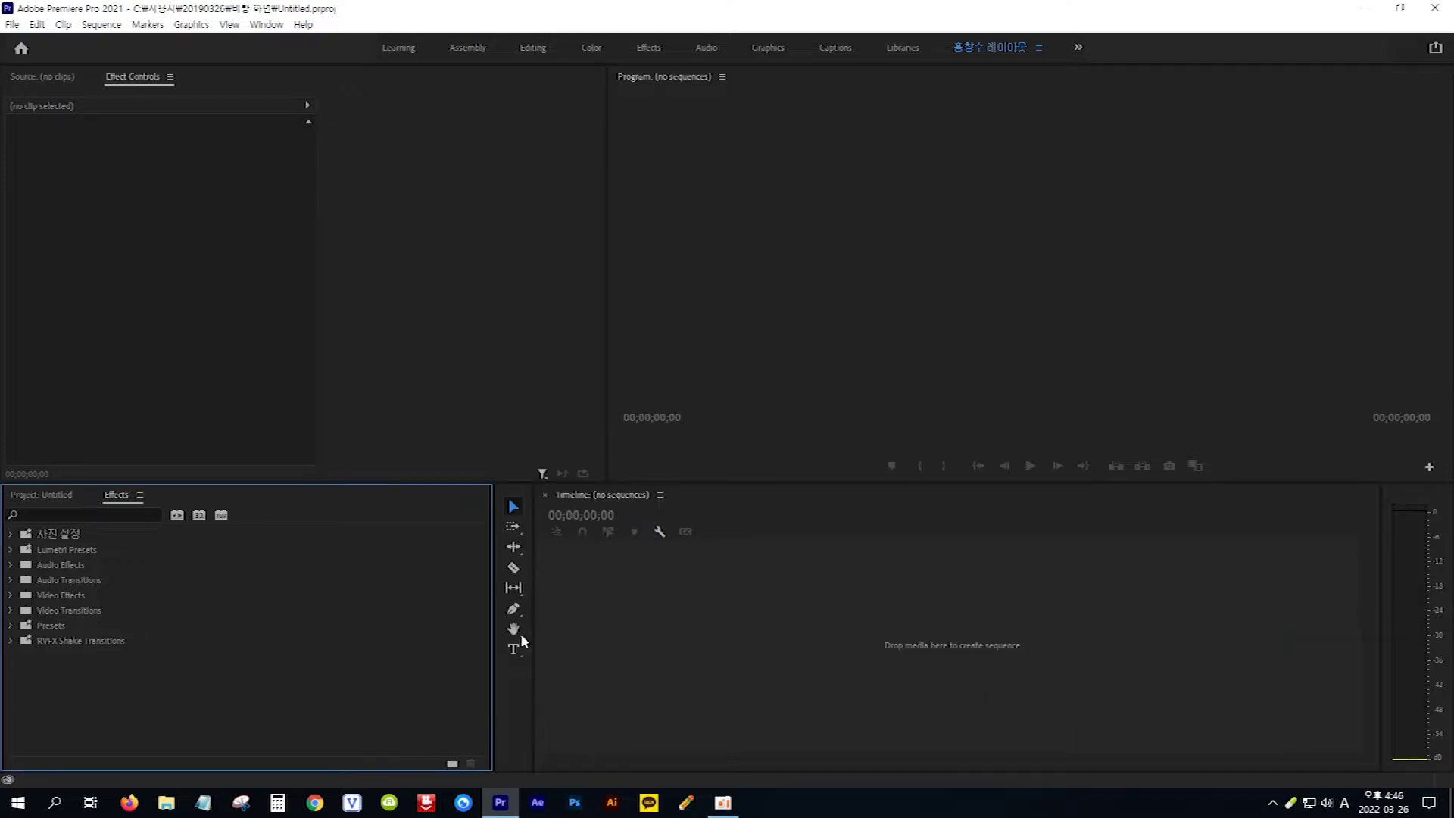
Import the LIQUID EFFECT.prfpset preset file from the liquid effect preset folder on the desktop into the effects library.
{"action": "left_click", "coordinate": [139, 494]}
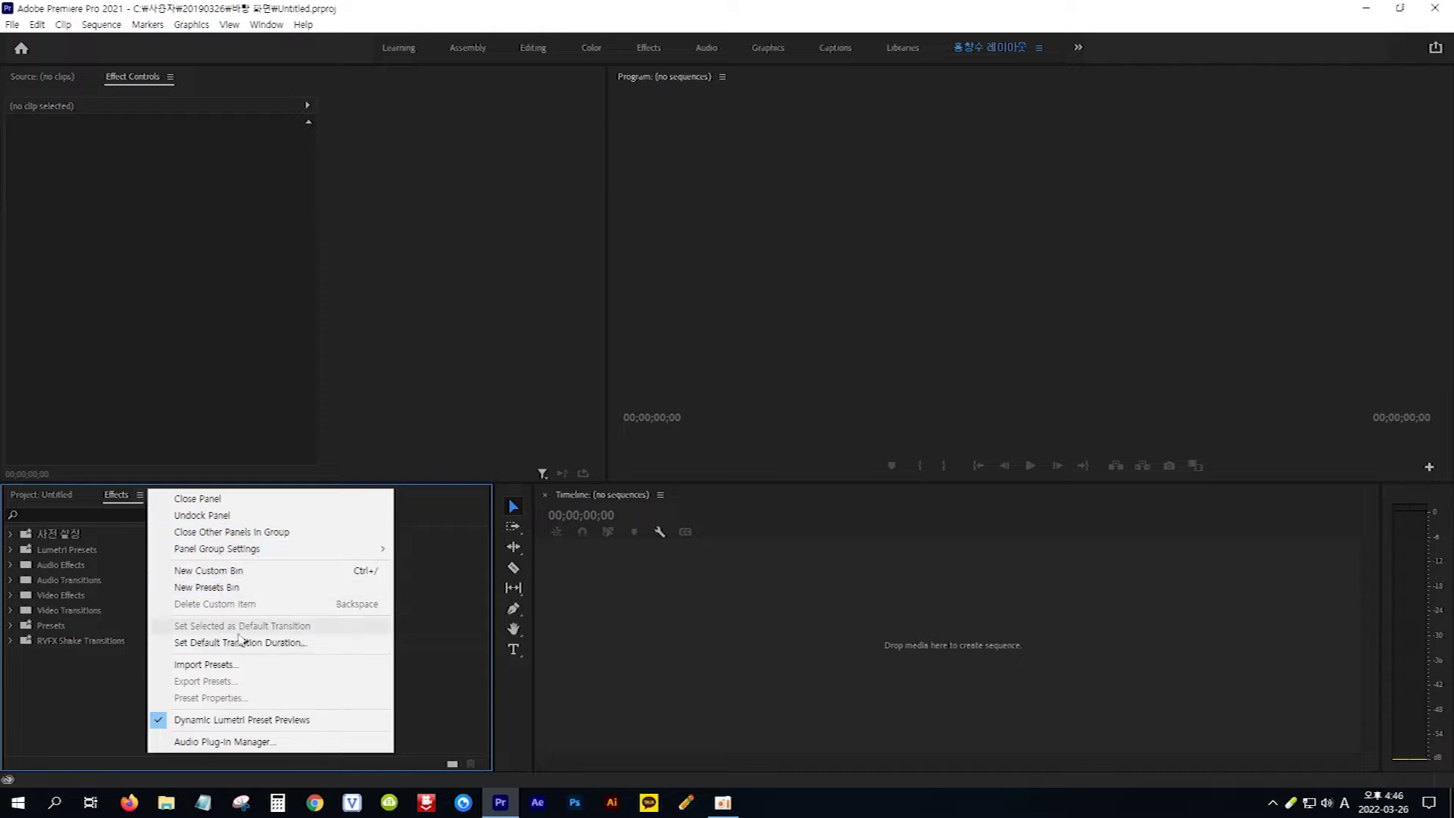
{"action": "left_click", "coordinate": [252, 665]}
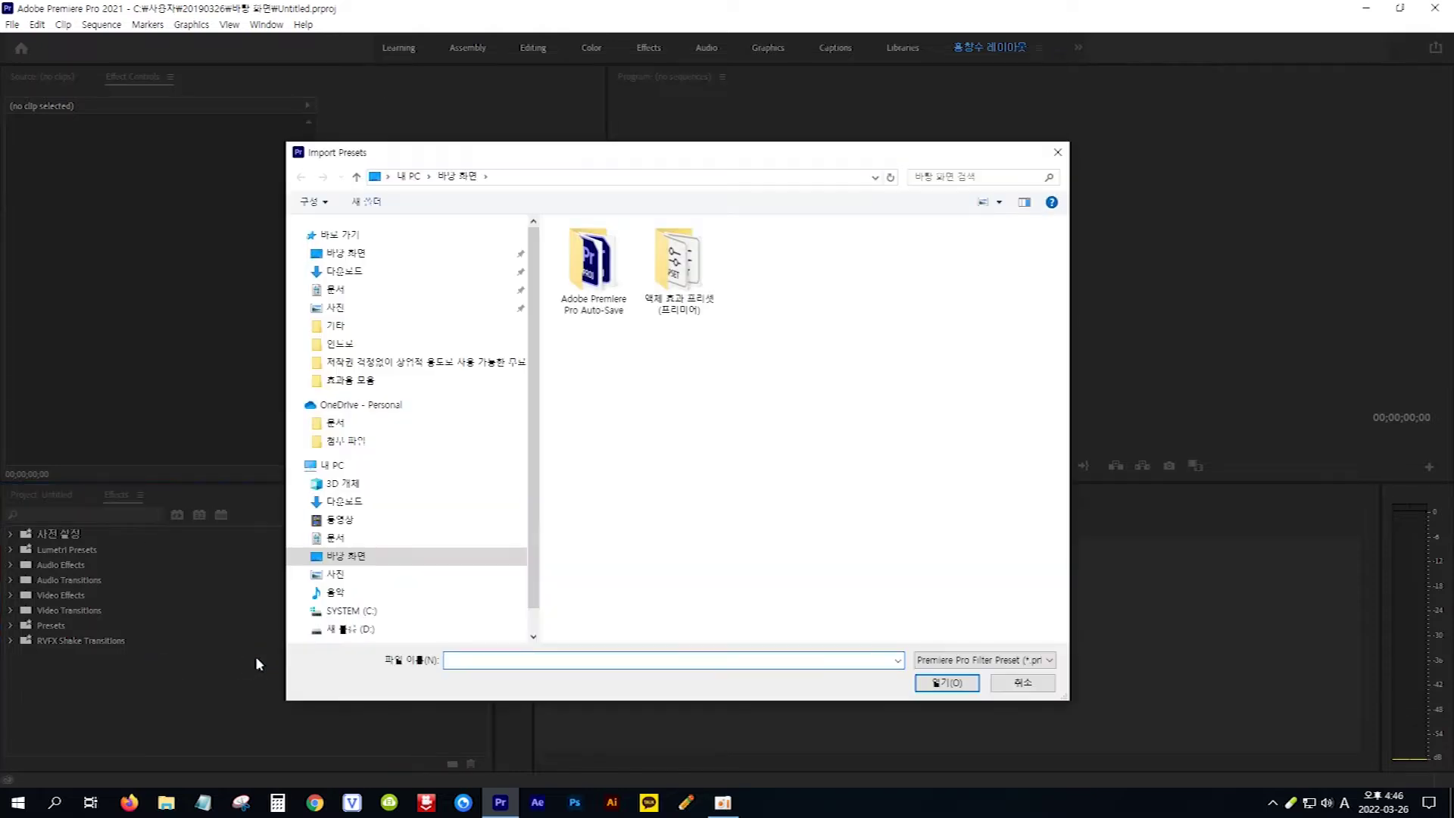
{"action": "double_click", "coordinate": [684, 279]}
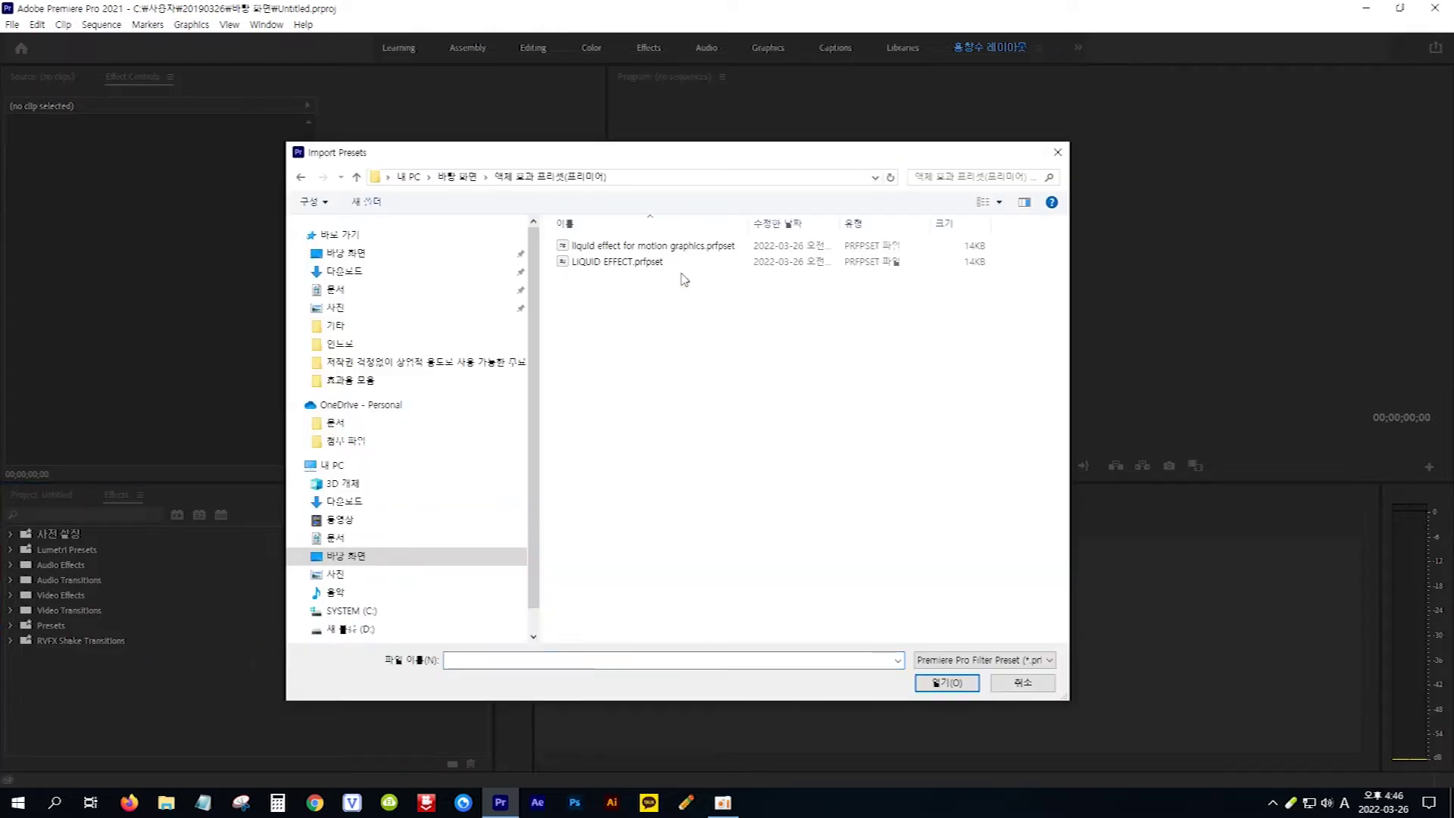
{"action": "left_click", "coordinate": [632, 264]}
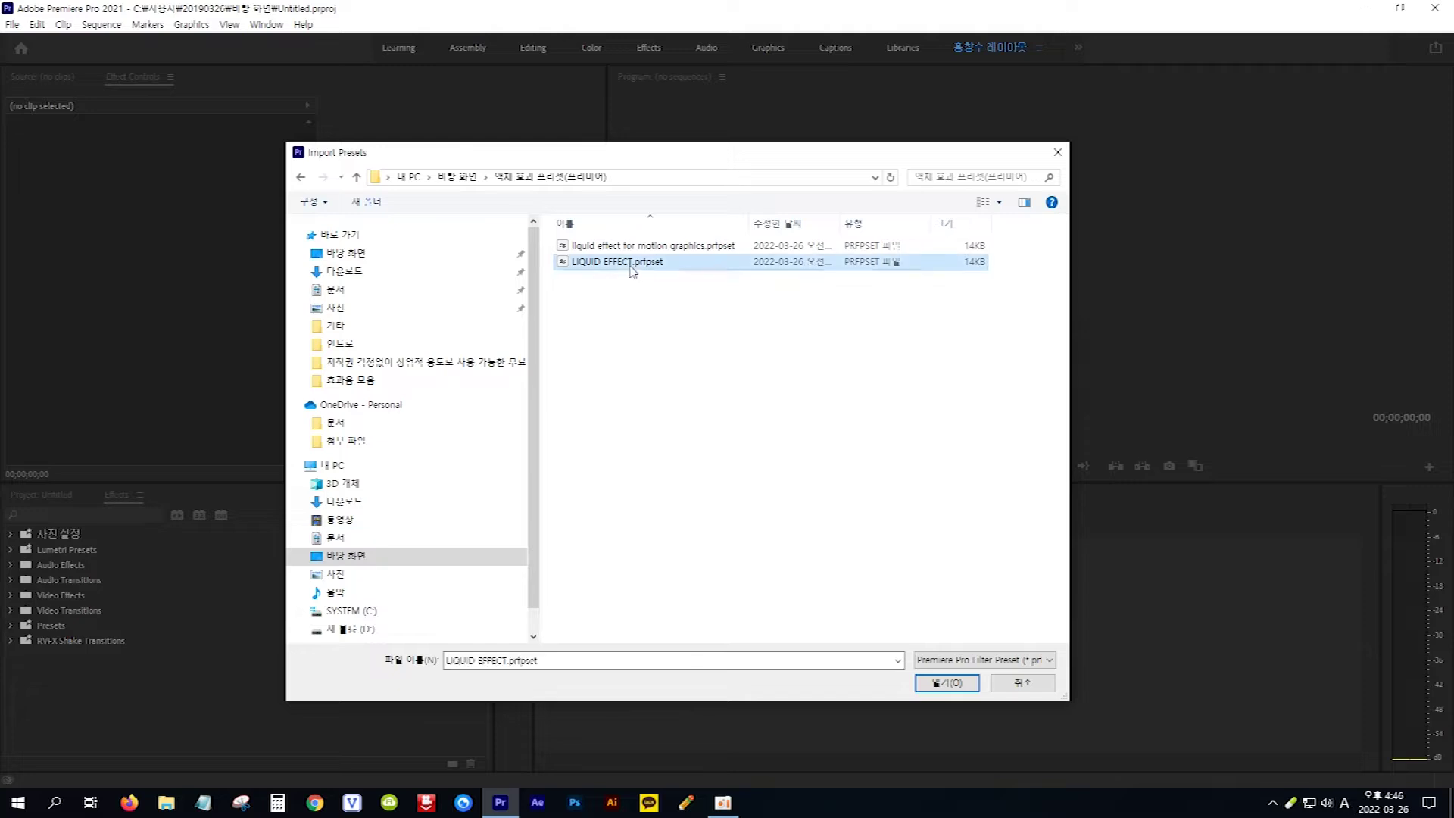
{"action": "left_click", "coordinate": [949, 685]}
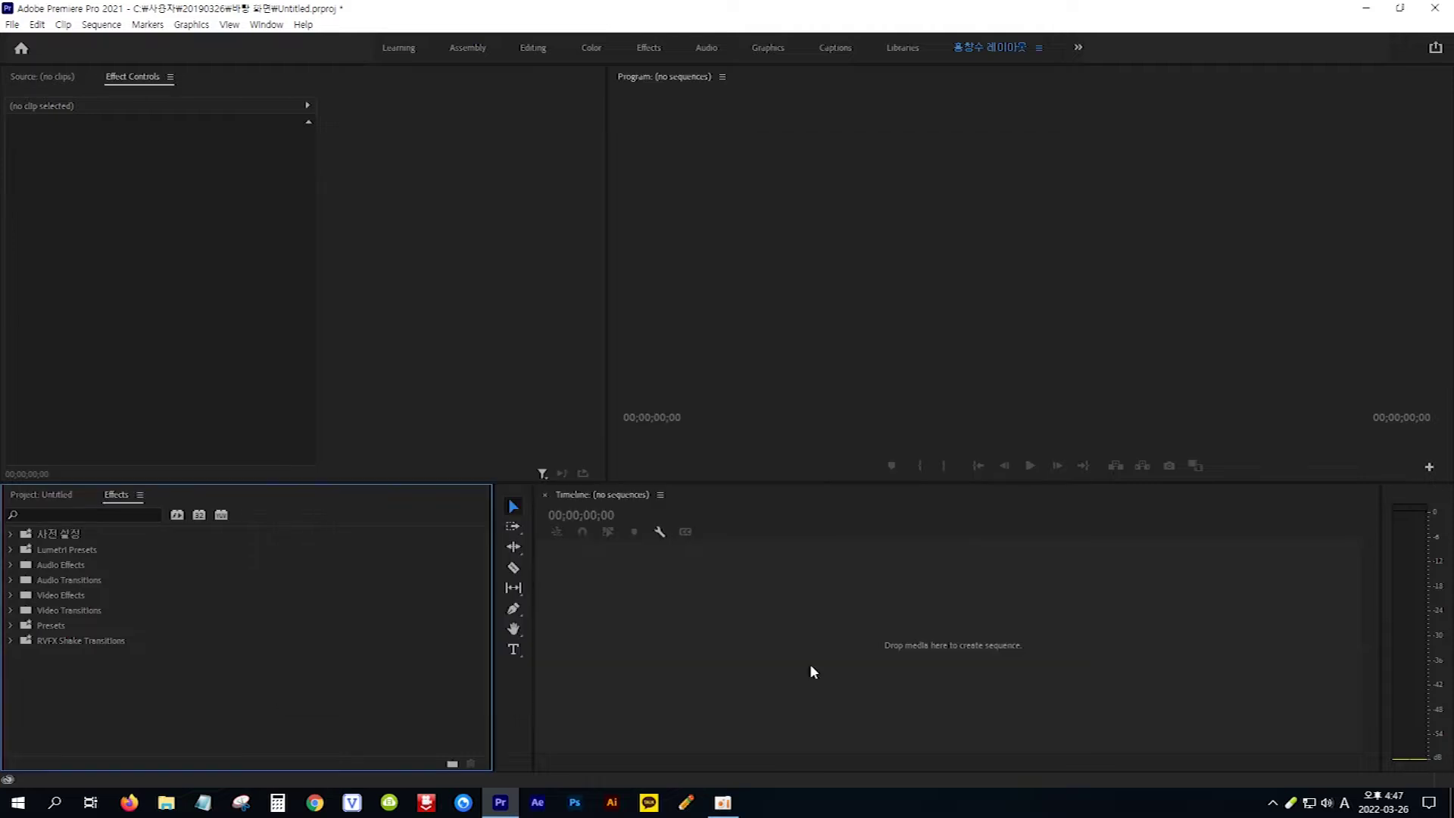
Examine the two presets in the Liquid effects folder: liquid effect and liquid effect for motion graphics.
{"action": "left_click", "coordinate": [11, 626]}
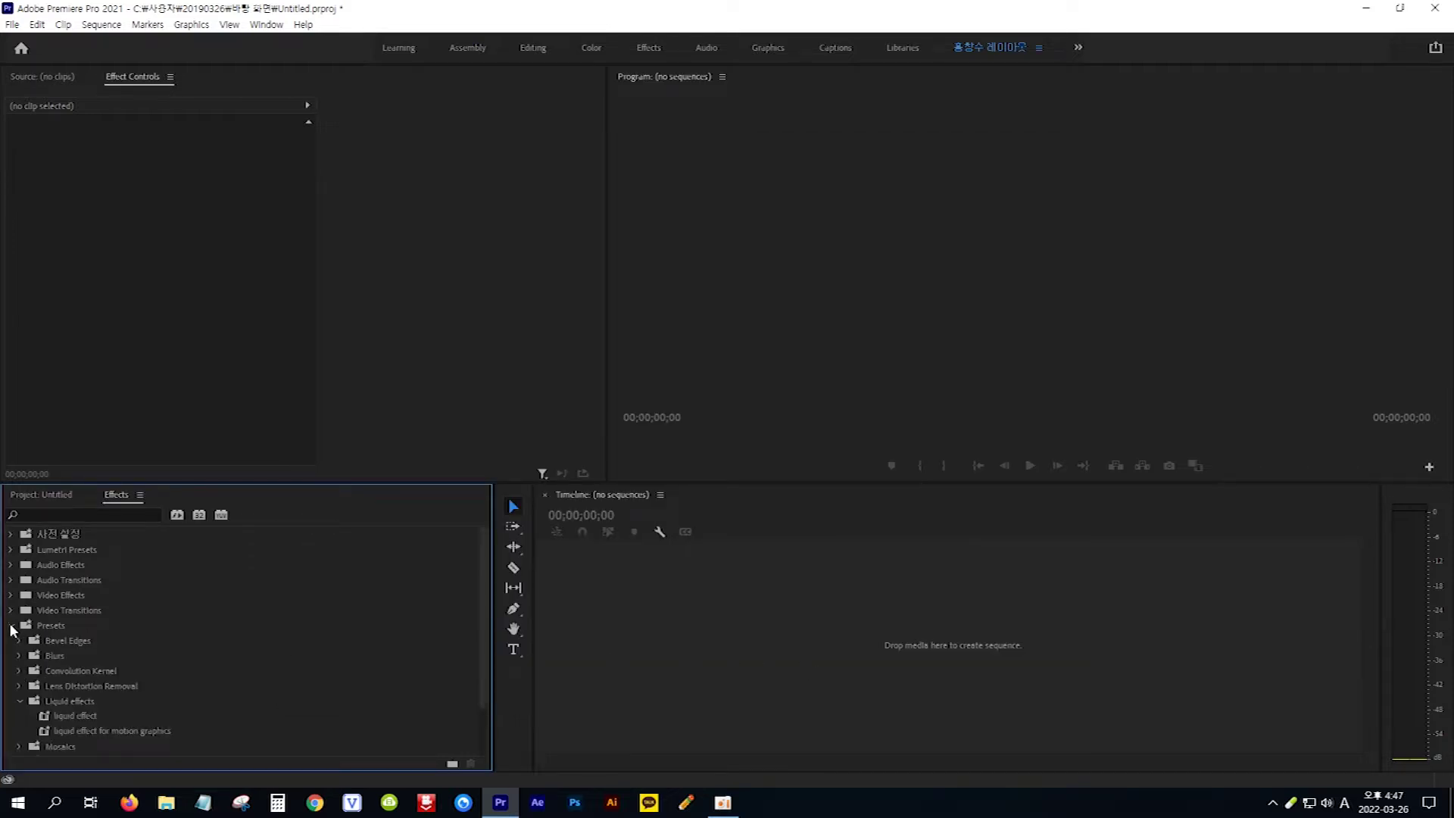
{"action": "left_click", "coordinate": [88, 713]}
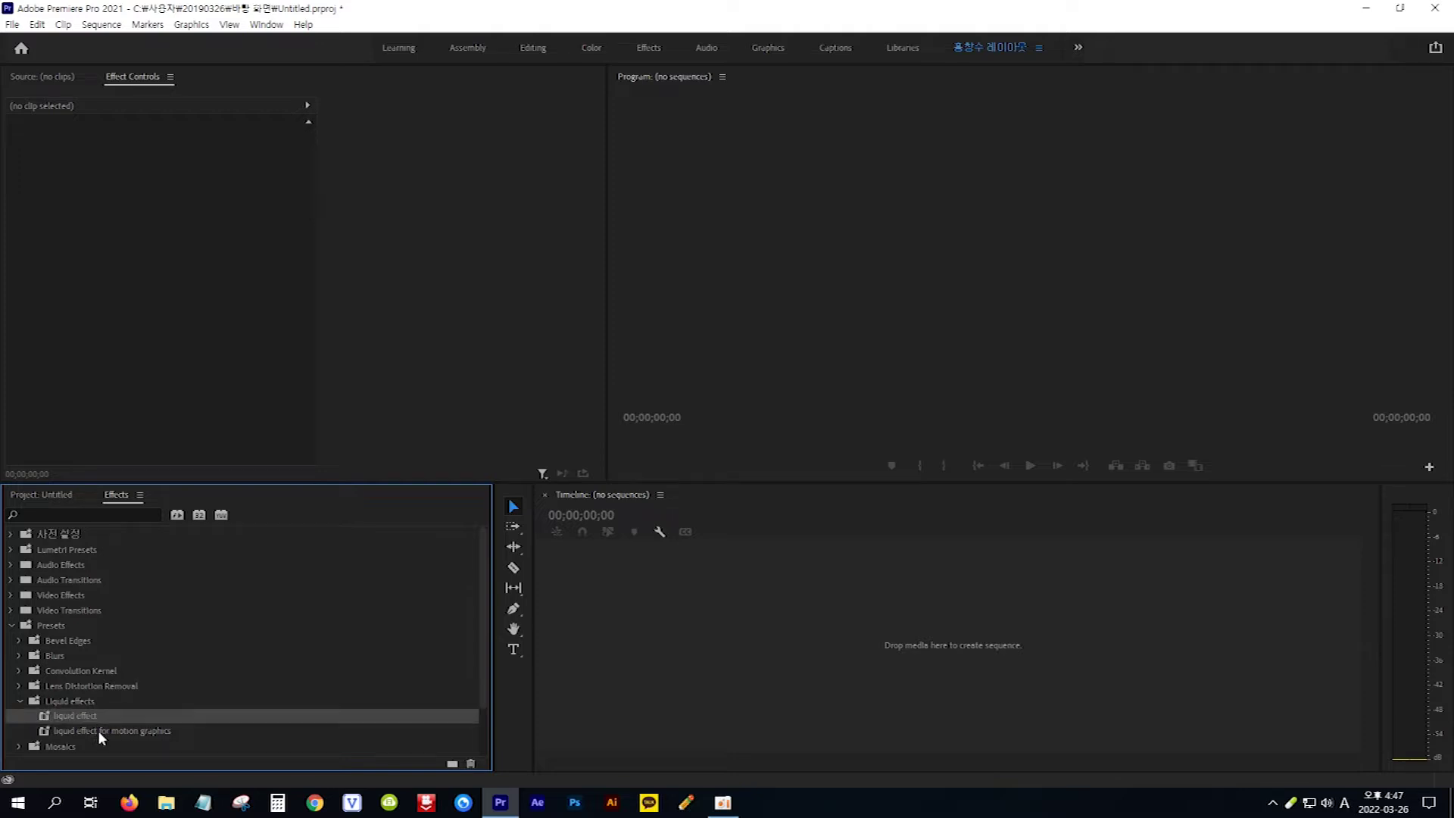
{"action": "left_click", "coordinate": [98, 730]}
{"action": "left_click", "coordinate": [88, 715]}
{"action": "left_click", "coordinate": [93, 727]}
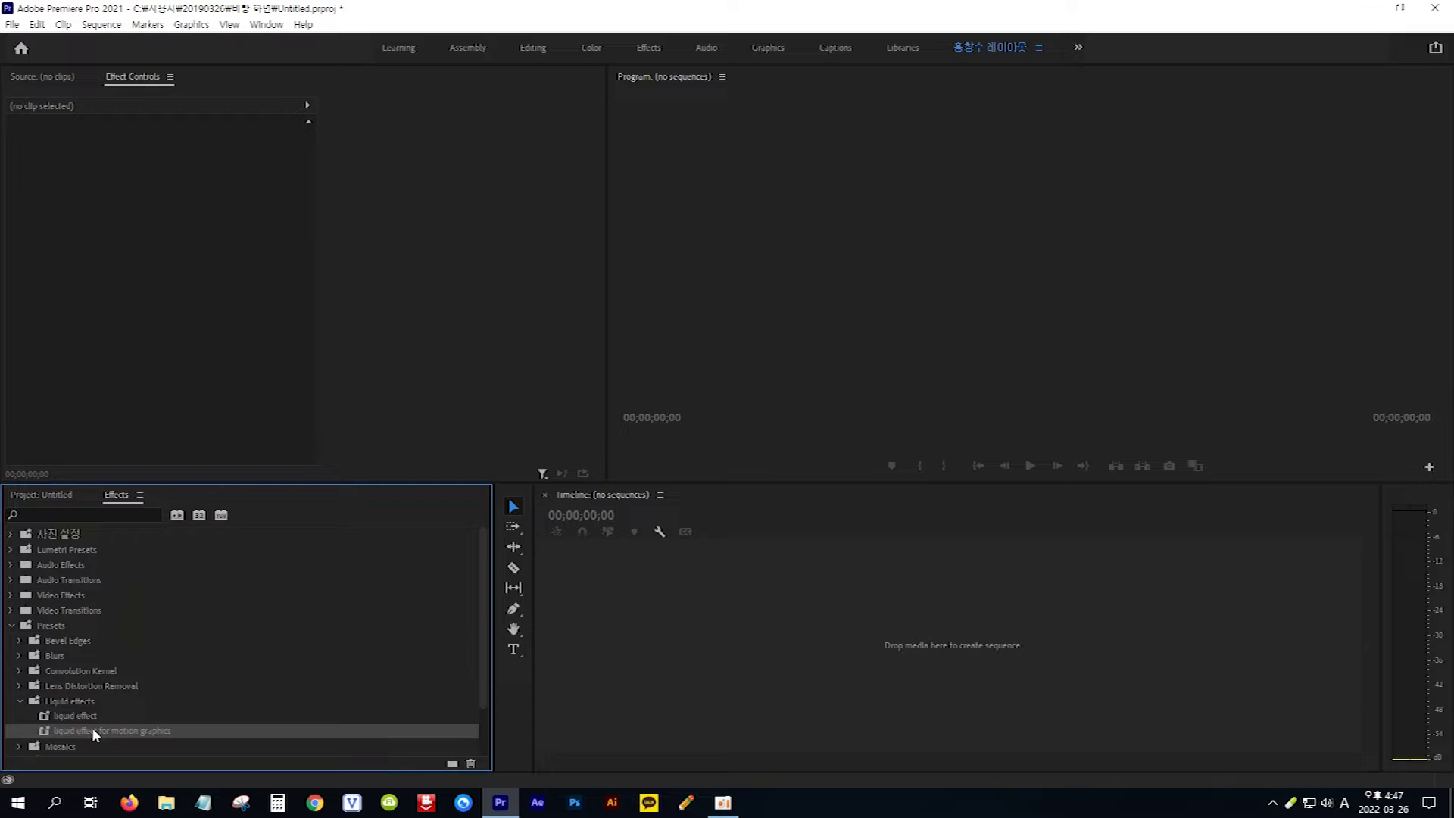
{"action": "left_click", "coordinate": [83, 717]}
{"action": "left_click", "coordinate": [82, 731]}
{"action": "left_click", "coordinate": [77, 716]}
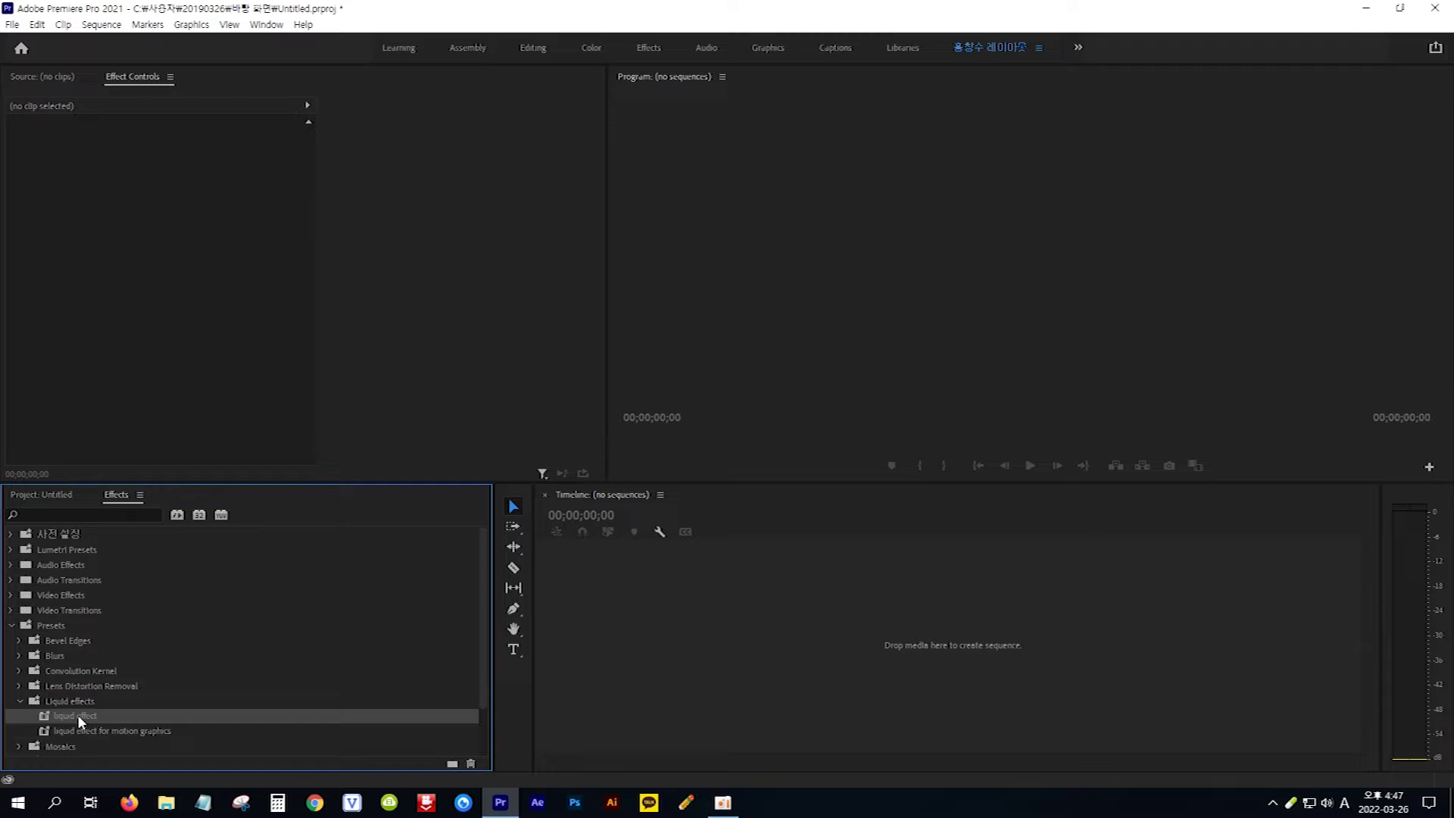
Create a new sequence named Sequence 01 with the DVCPROHD 1080i60 preset.
{"action": "left_click", "coordinate": [56, 496]}
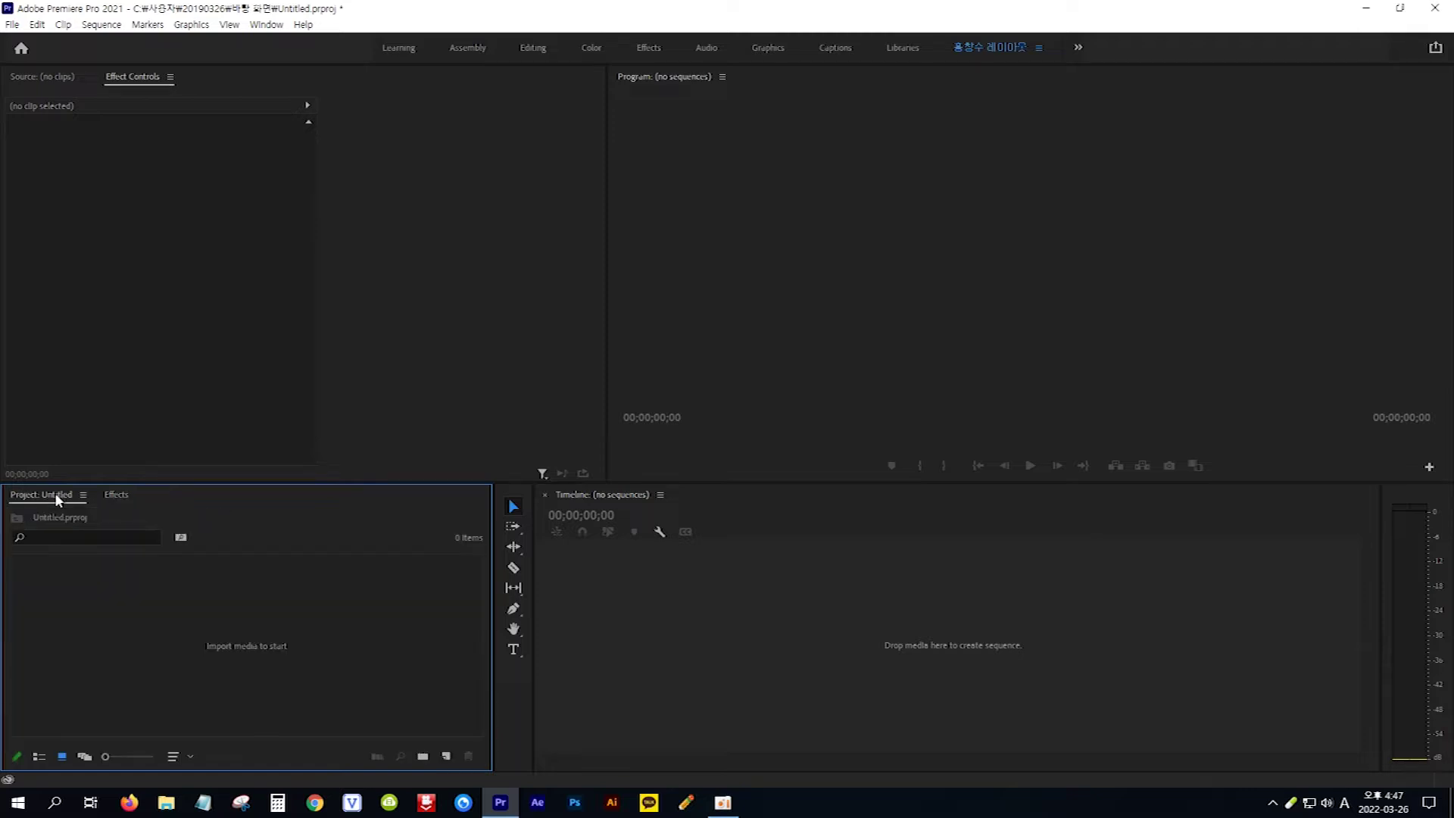
{"action": "left_click", "coordinate": [446, 756]}
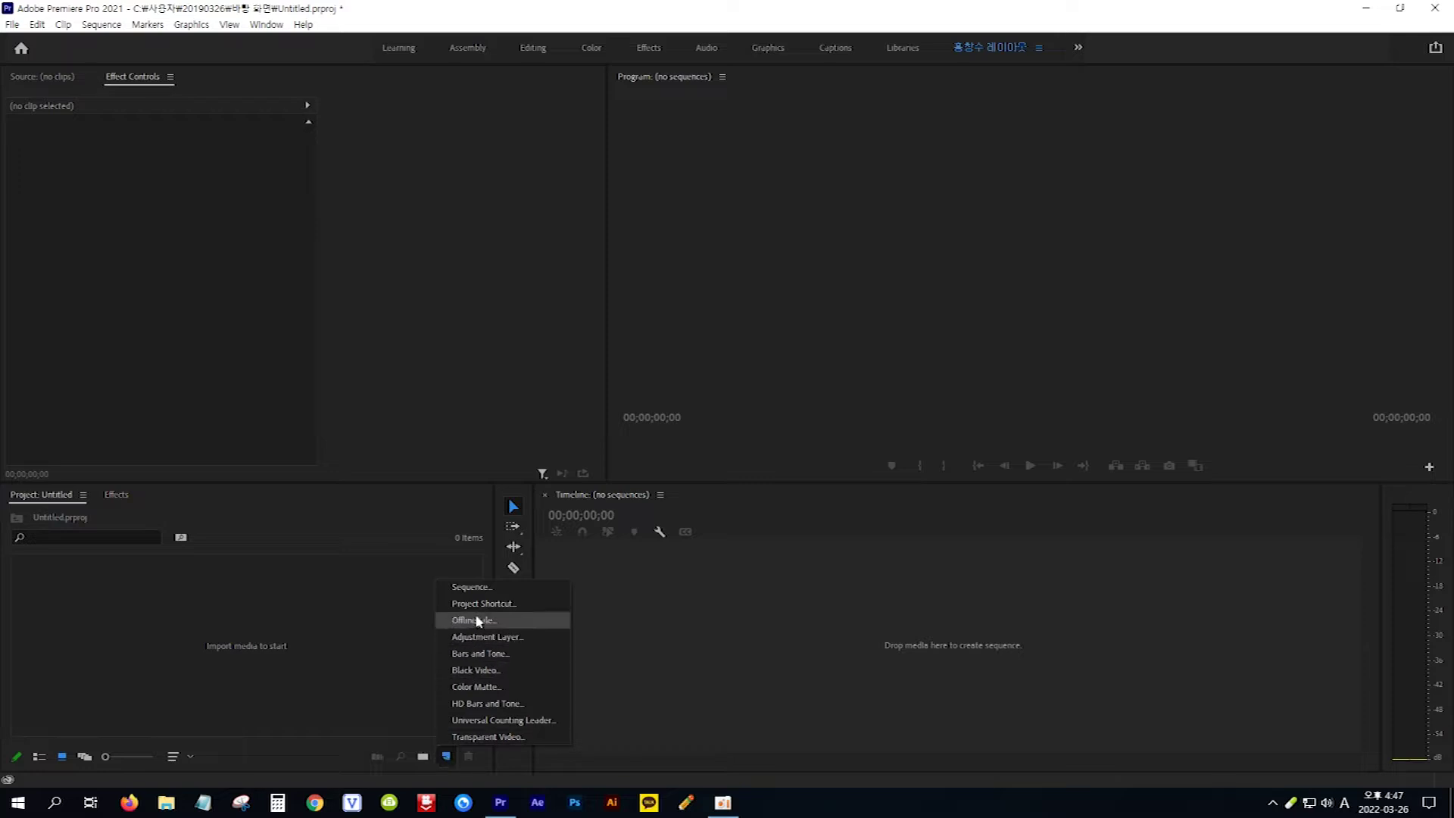
{"action": "left_click", "coordinate": [480, 590]}
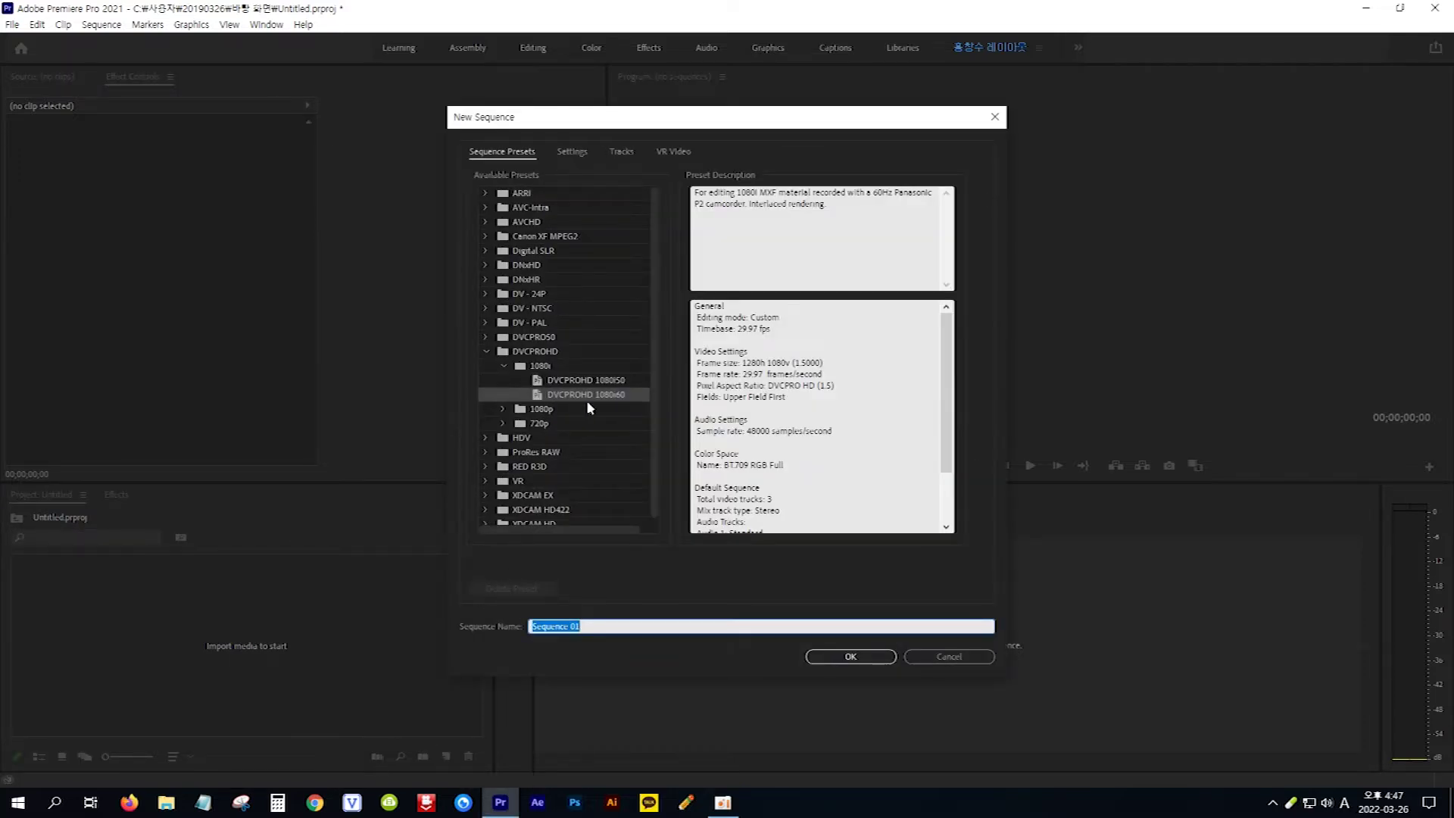
{"action": "left_click", "coordinate": [846, 656]}
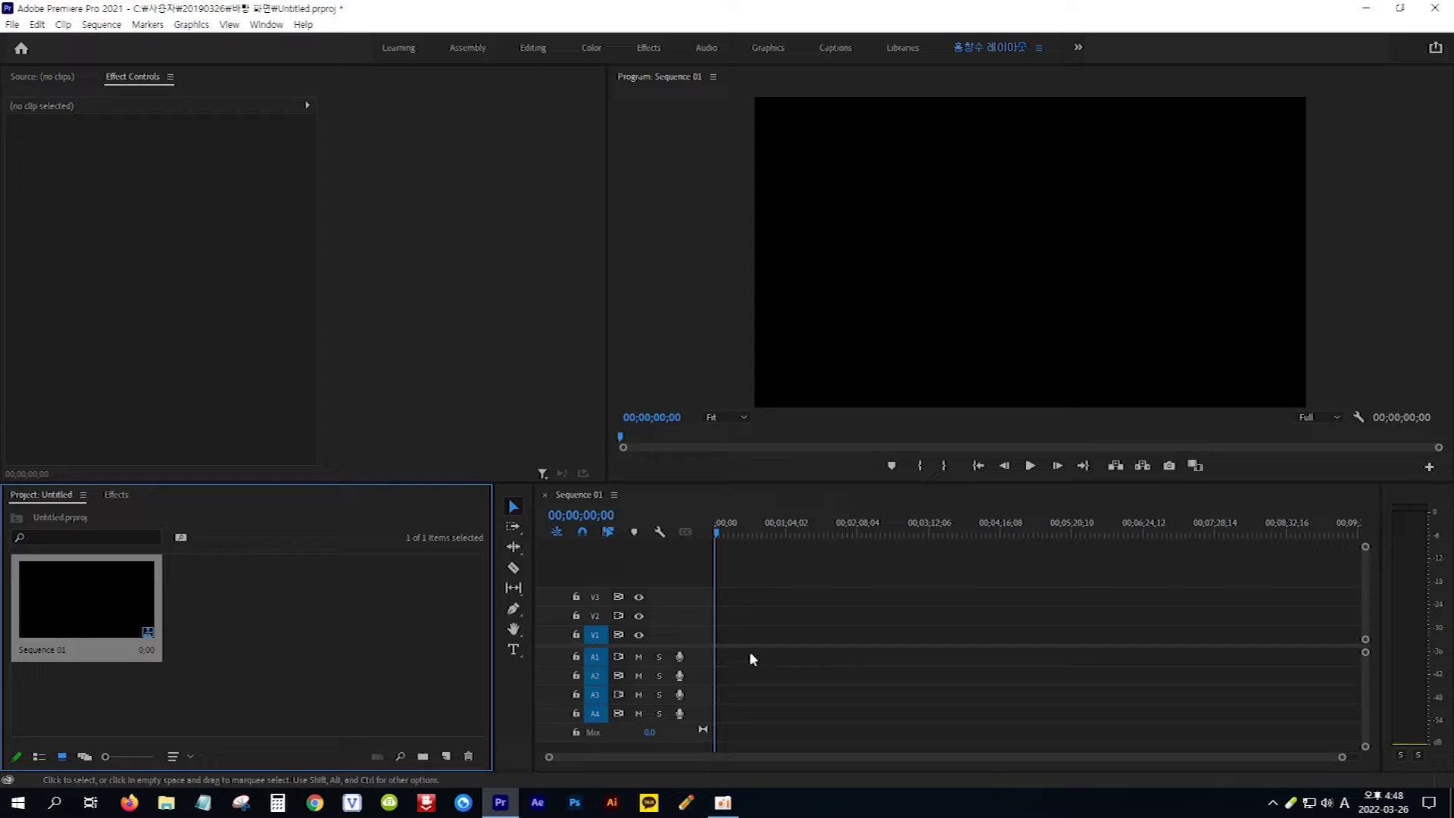
Draw a rectangle in the middle of the frame and duplicate its graphic clip further along track V1.
{"action": "left_click", "coordinate": [516, 615]}
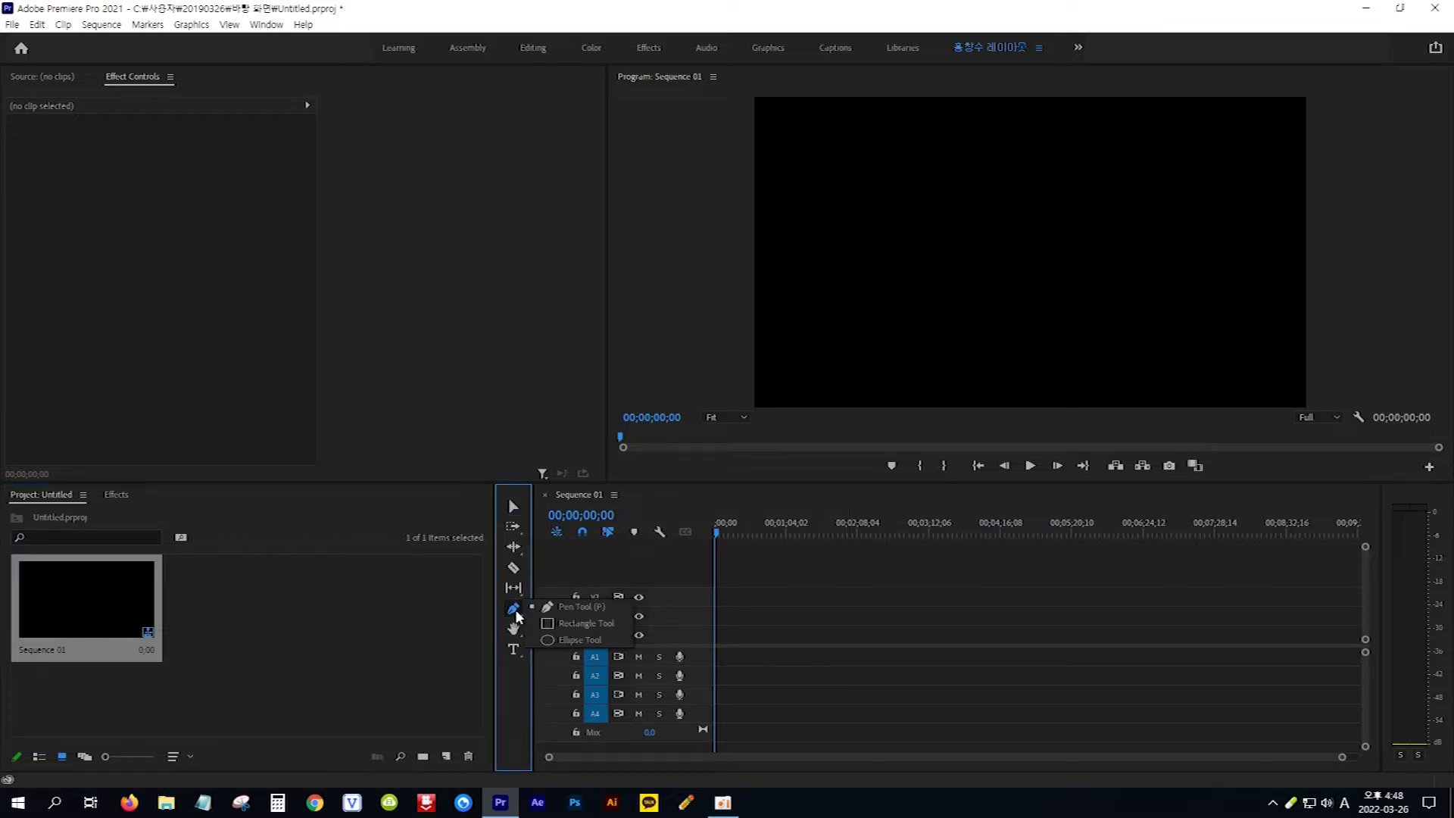
{"action": "left_click", "coordinate": [562, 623]}
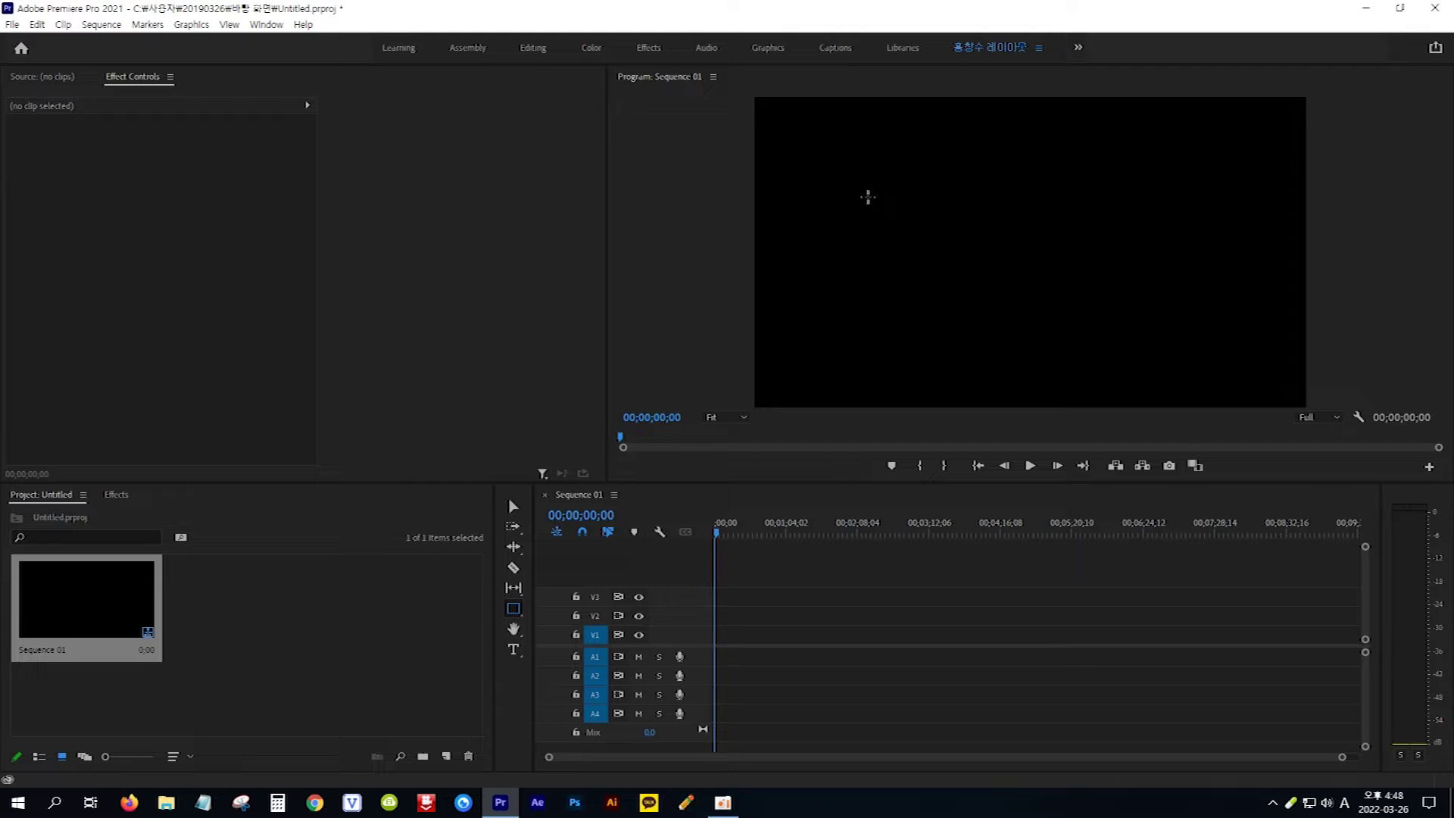
{"action": "mouse_move", "coordinate": [868, 193]}
{"action": "left_mouse_down"}
{"action": "mouse_move", "coordinate": [1030, 271]}
{"action": "mouse_move", "coordinate": [1192, 322]}
{"action": "left_mouse_up"}
{"action": "left_click_drag", "start_coordinate": [1338, 757], "coordinate": [687, 757]}
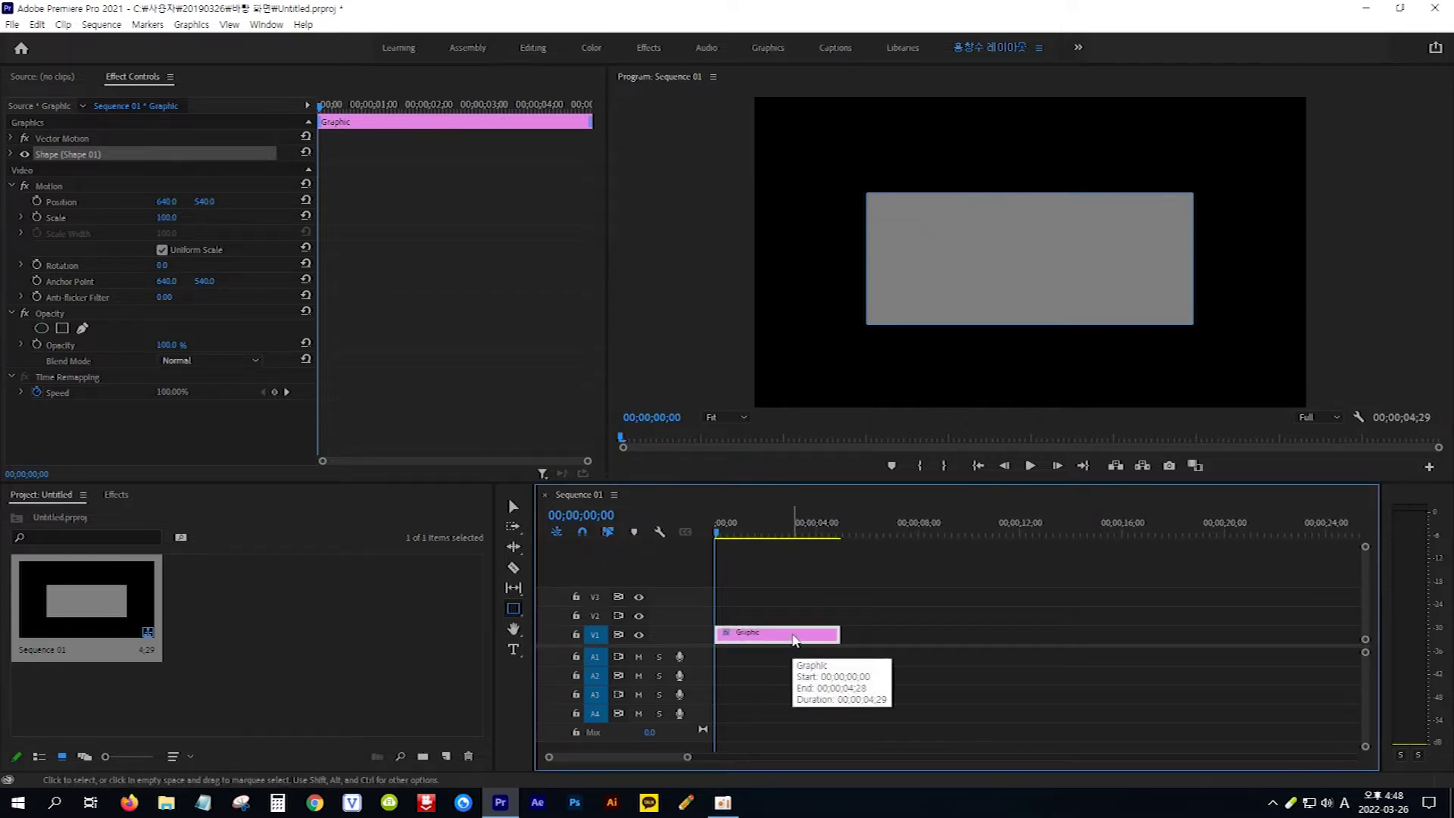
{"action": "left_click_drag", "start_coordinate": [793, 639], "coordinate": [914, 638]}
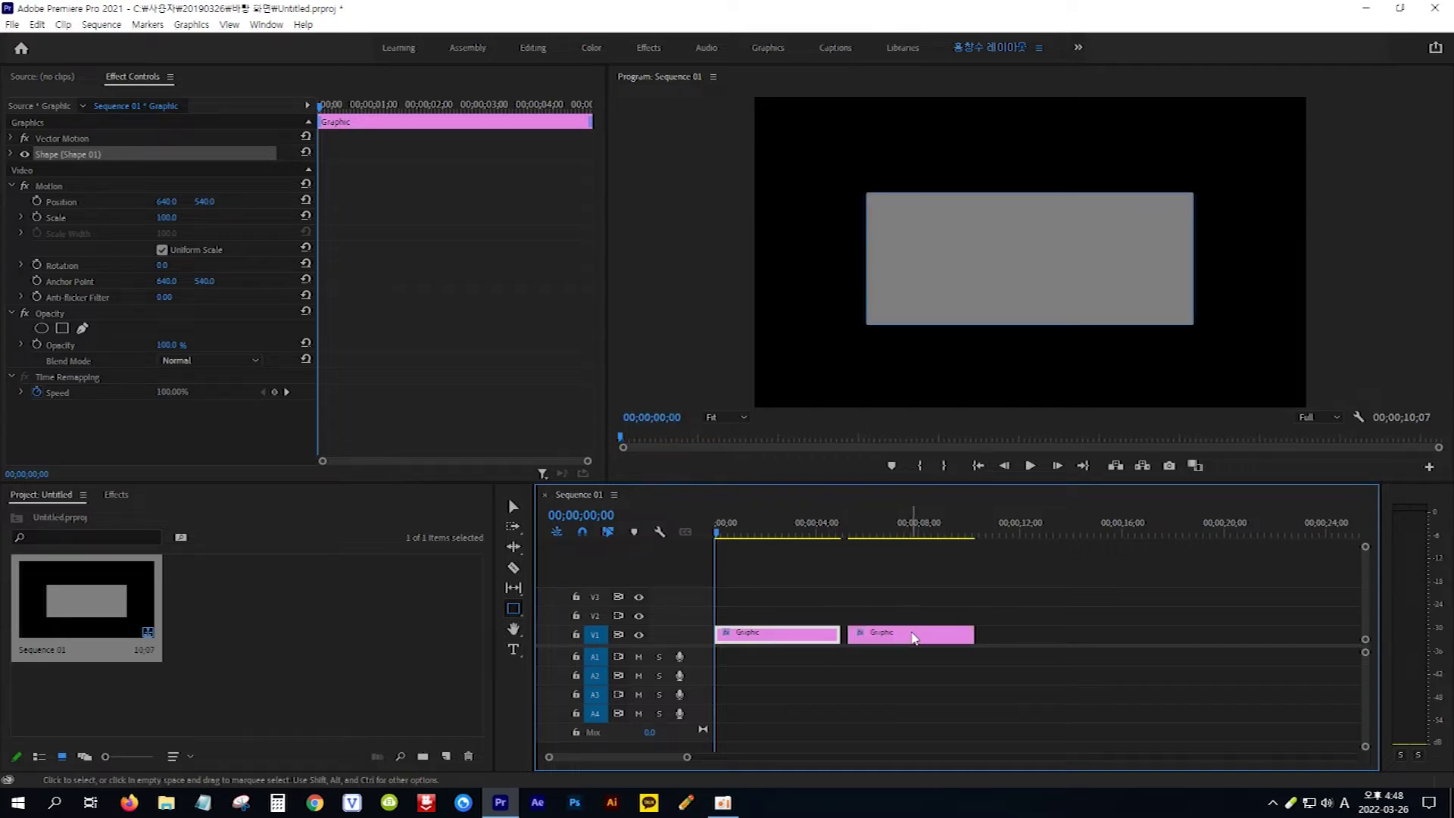
Apply the liquid effect preset to the first clip and liquid effect for motion graphics to the second, and preview both.
{"action": "left_click", "coordinate": [118, 495]}
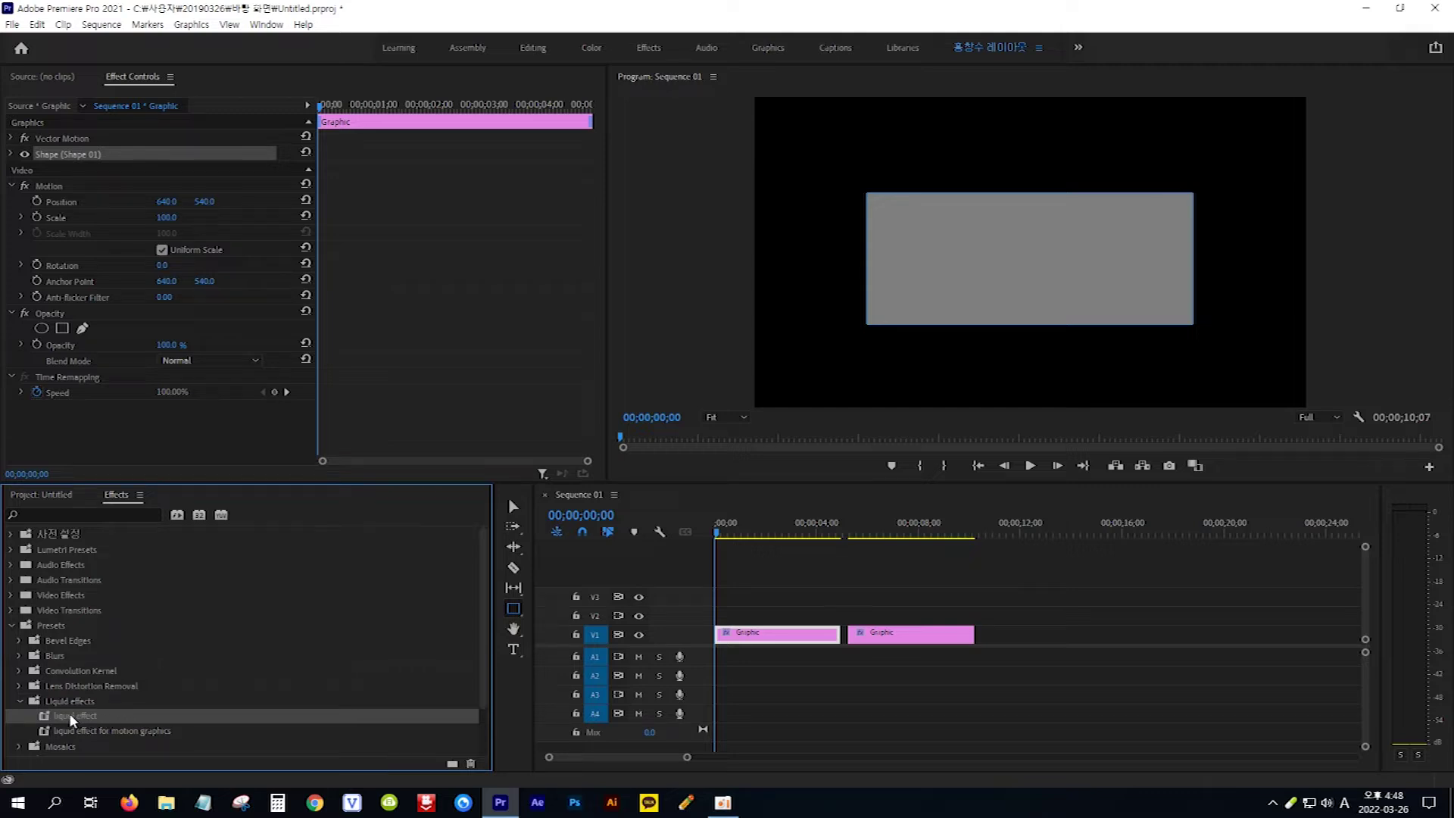
{"action": "mouse_move", "coordinate": [70, 712]}
{"action": "left_mouse_down"}
{"action": "mouse_move", "coordinate": [341, 716]}
{"action": "mouse_move", "coordinate": [763, 642]}
{"action": "left_mouse_up"}
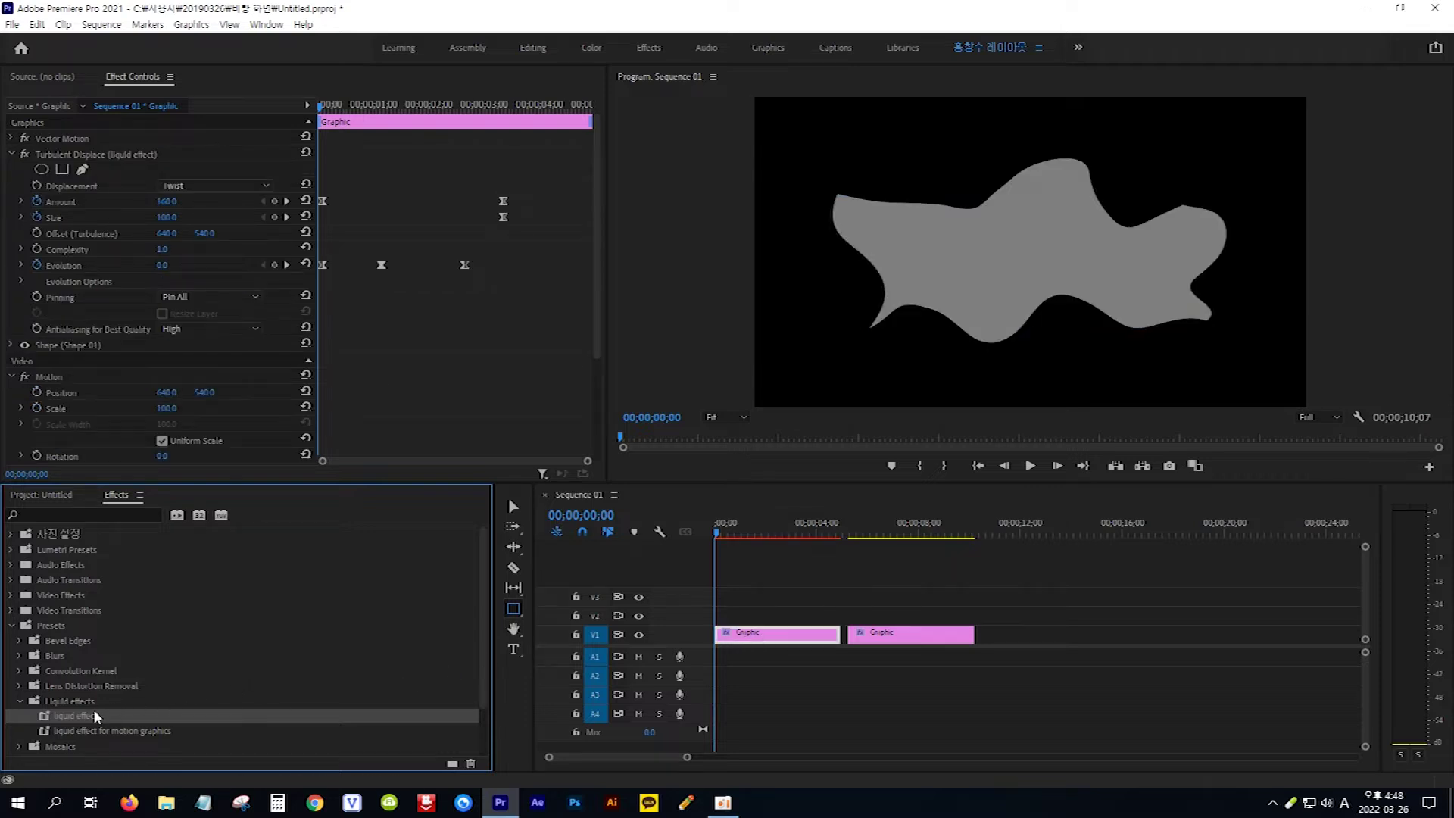
{"action": "left_click_drag", "start_coordinate": [79, 729], "coordinate": [893, 637]}
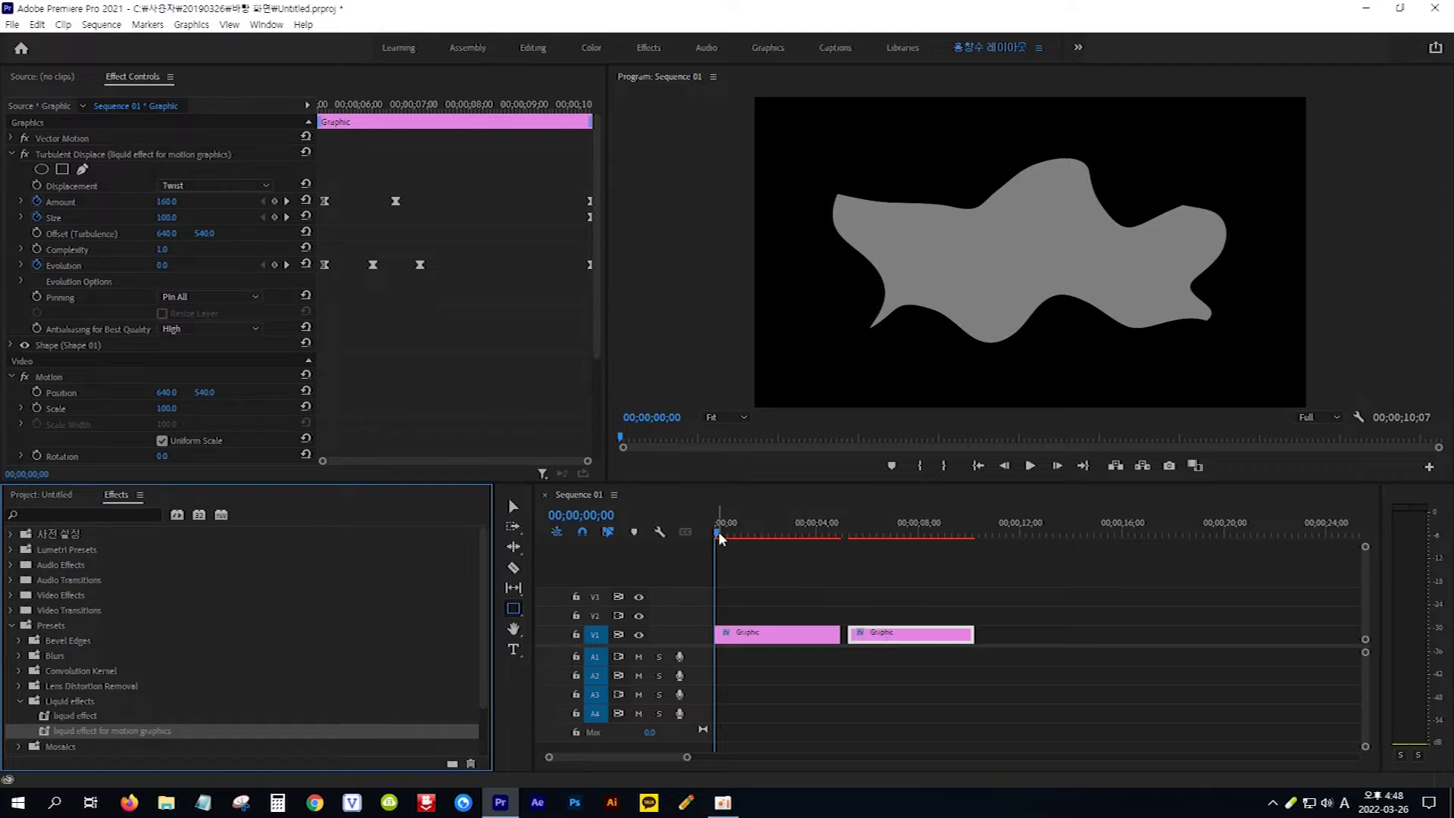
{"action": "left_click_drag", "start_coordinate": [719, 537], "coordinate": [899, 557]}
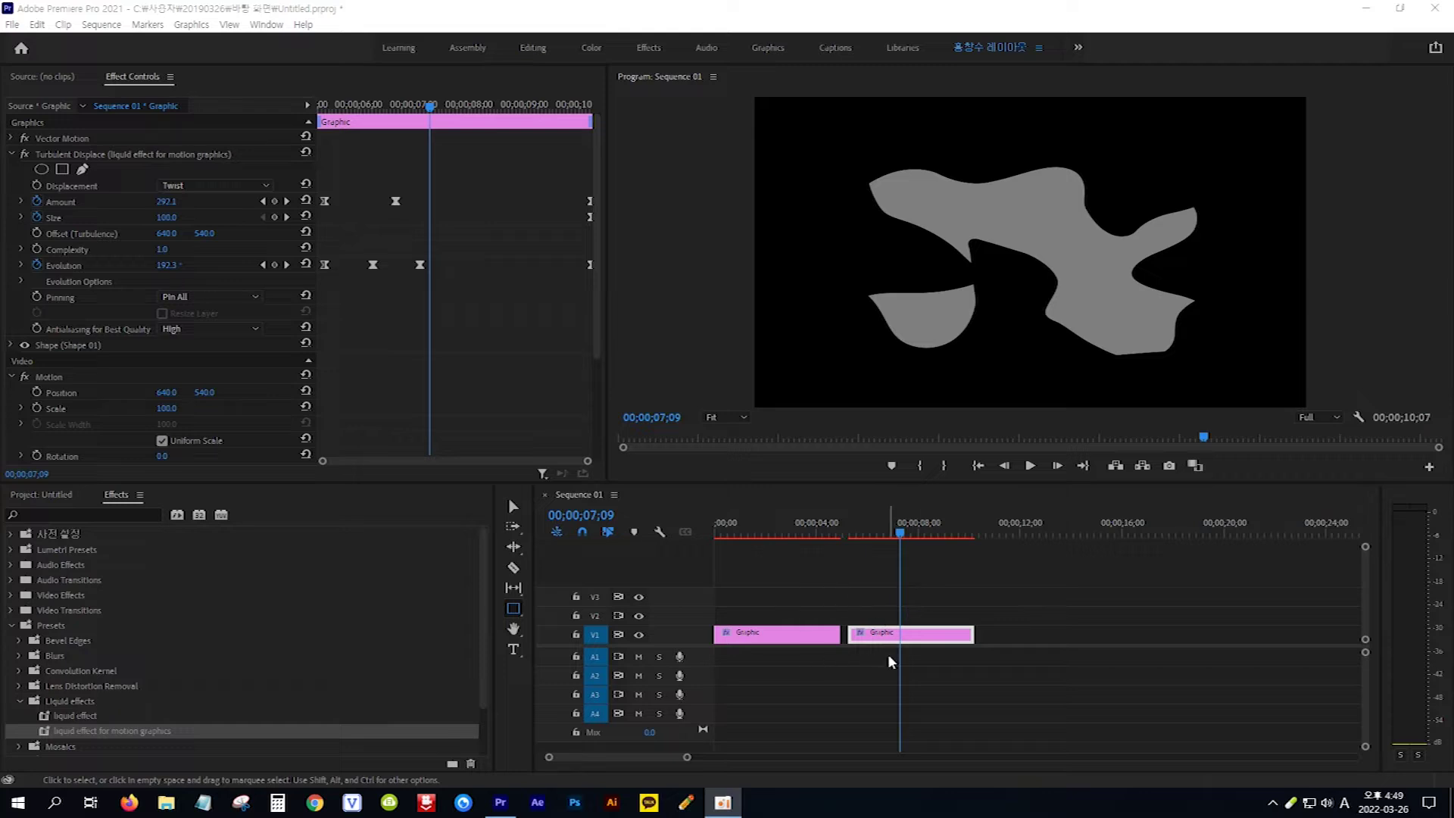
Delete both graphic clips from track V1 and return the playhead to the sequence start.
{"action": "left_click_drag", "start_coordinate": [950, 587], "coordinate": [777, 684]}
{"action": "key", "text": "Delete"}
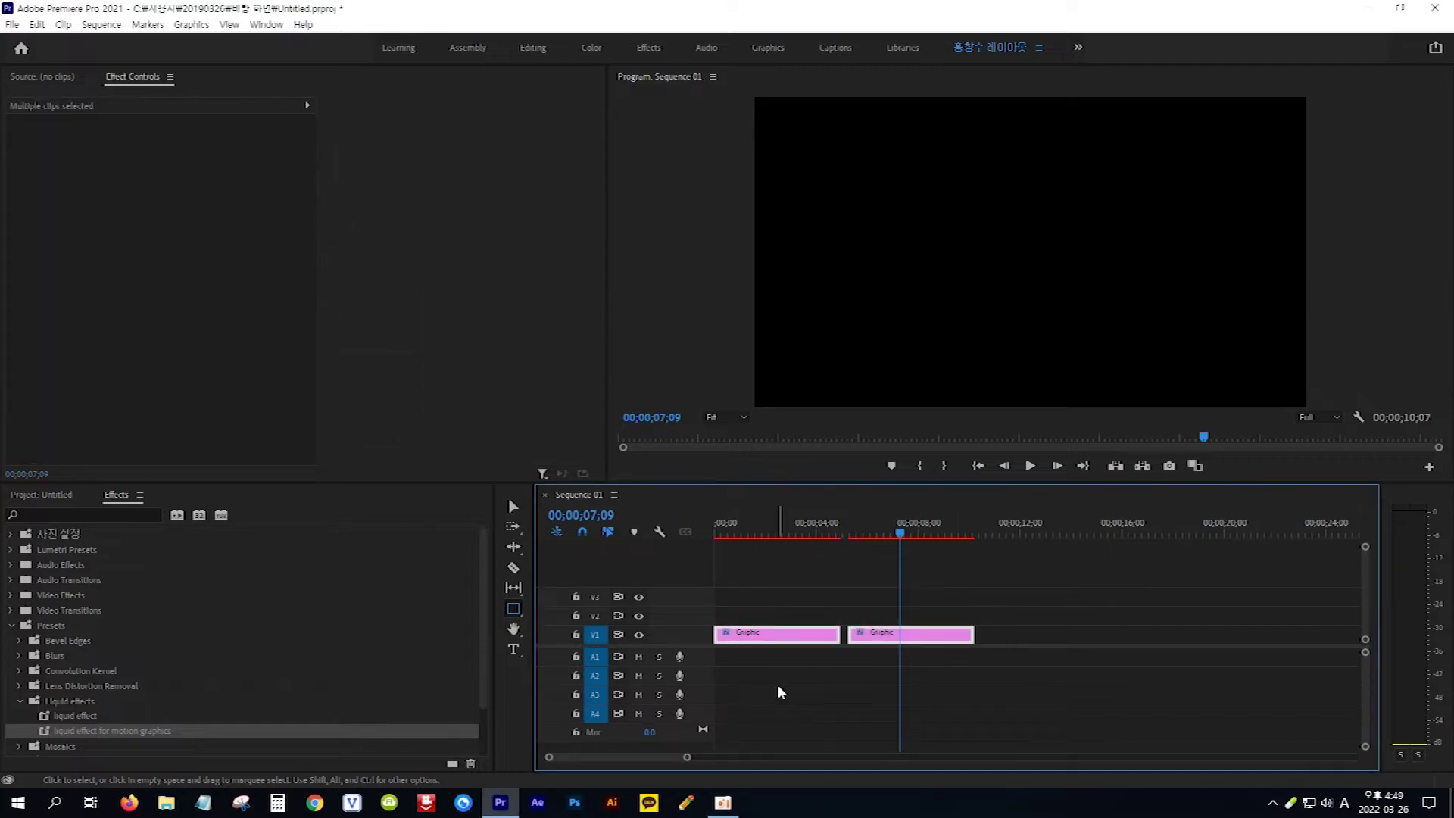
{"action": "key", "text": "Home"}
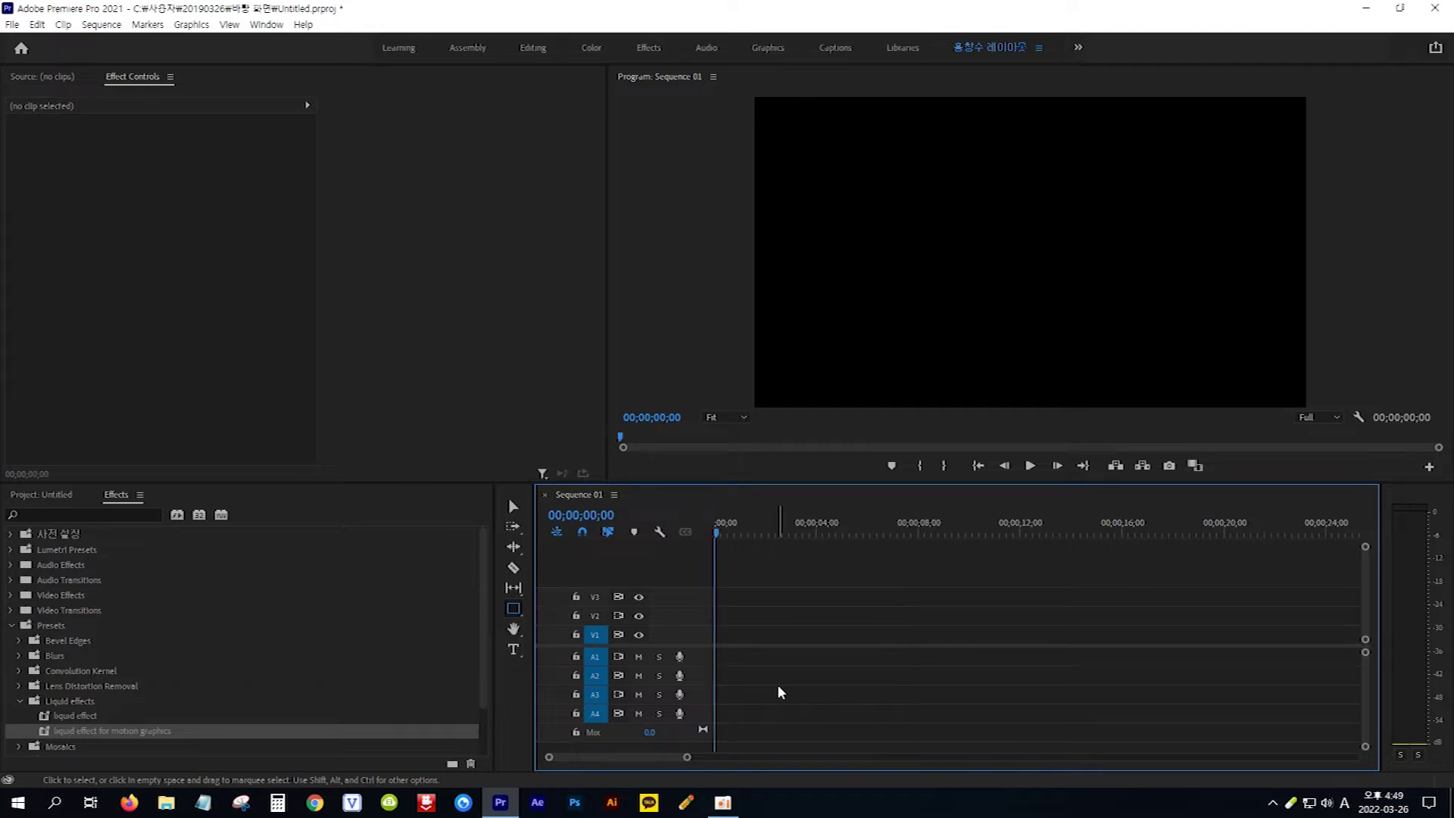
Add five video tracks after Video 3 and one audio track after Audio 4, and enlarge the timeline's video track area.
{"action": "right_click", "coordinate": [626, 565]}
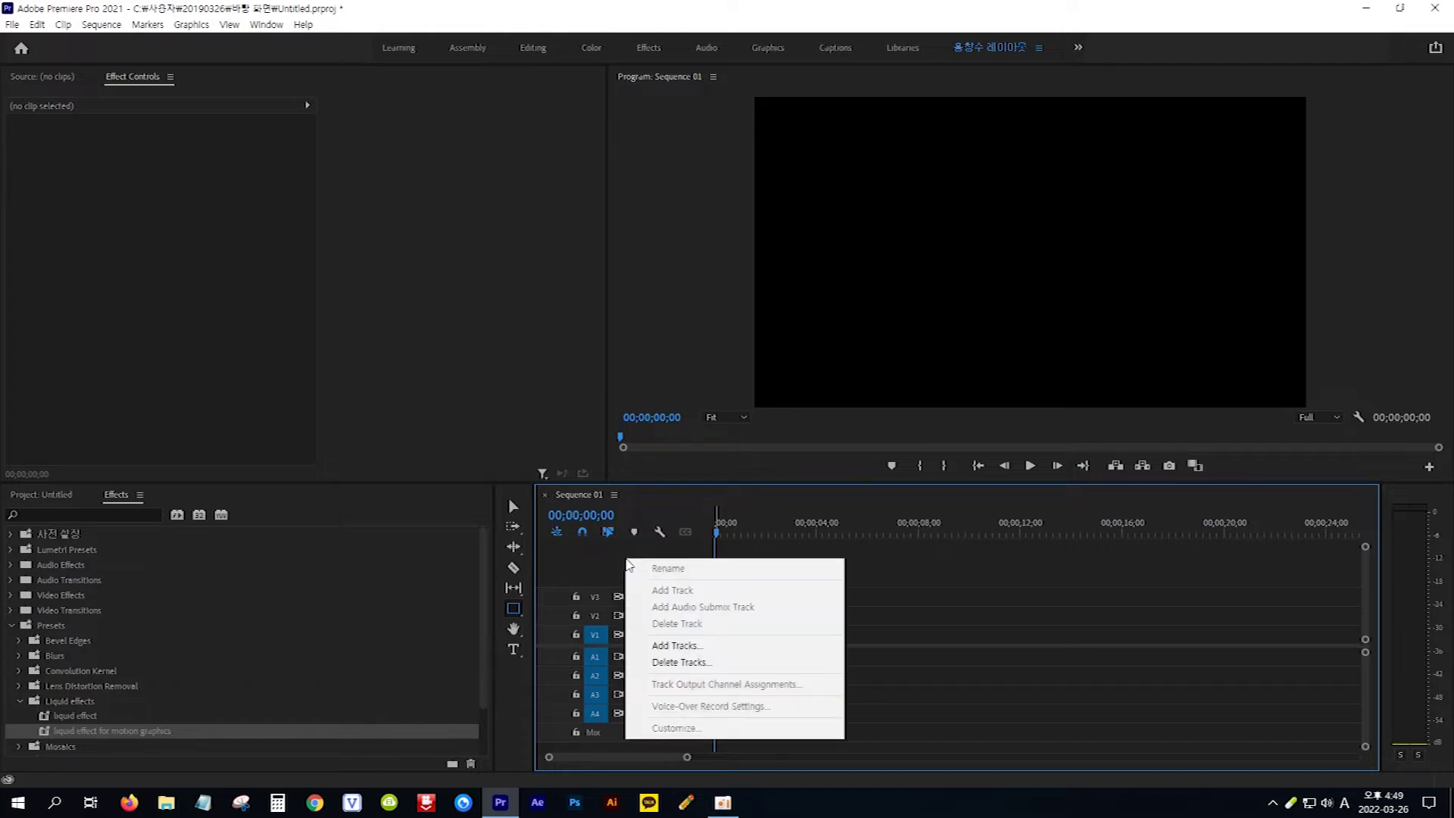
{"action": "left_click", "coordinate": [680, 646]}
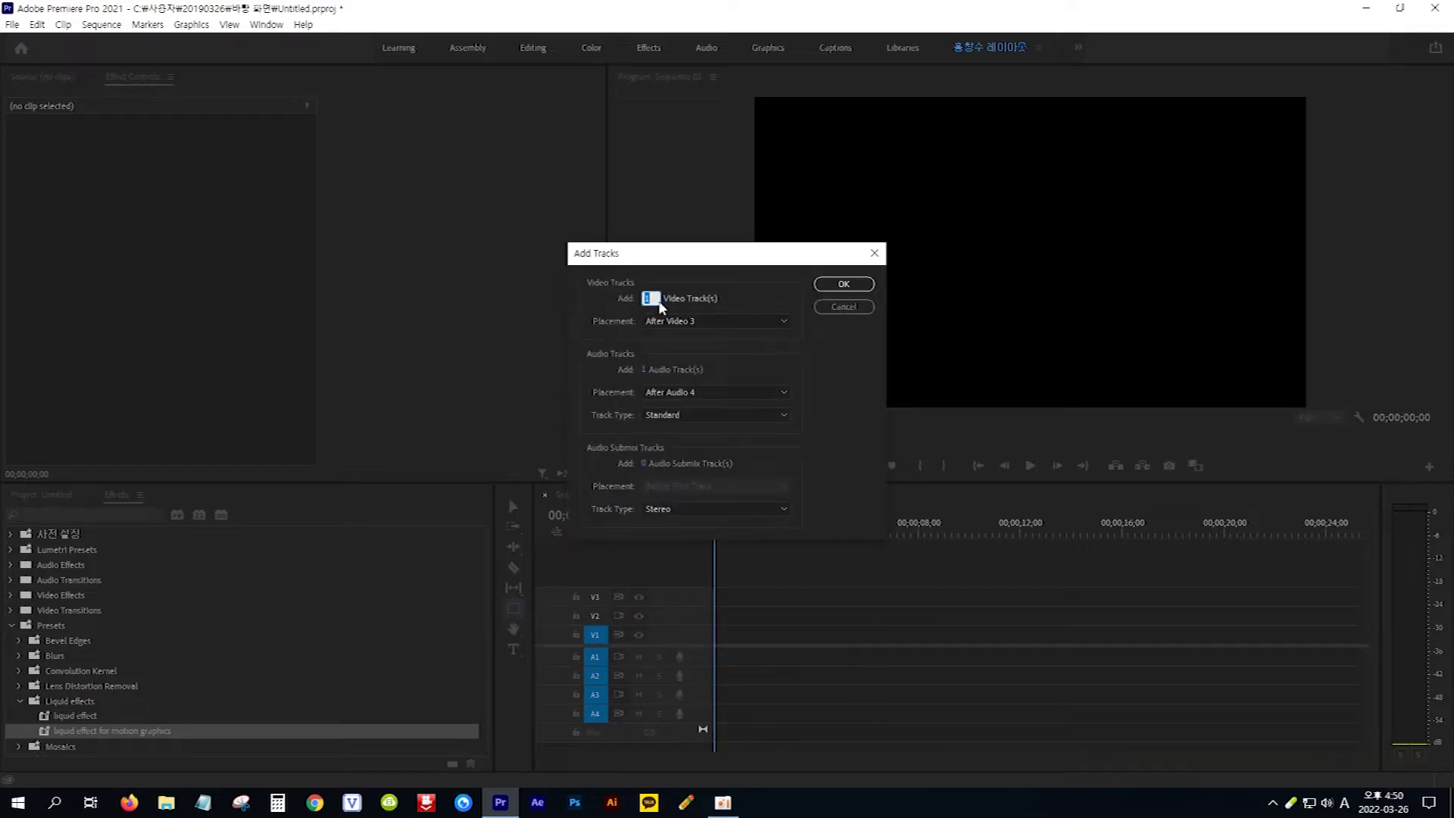
{"action": "type", "text": "3"}
{"action": "left_click", "coordinate": [844, 284]}
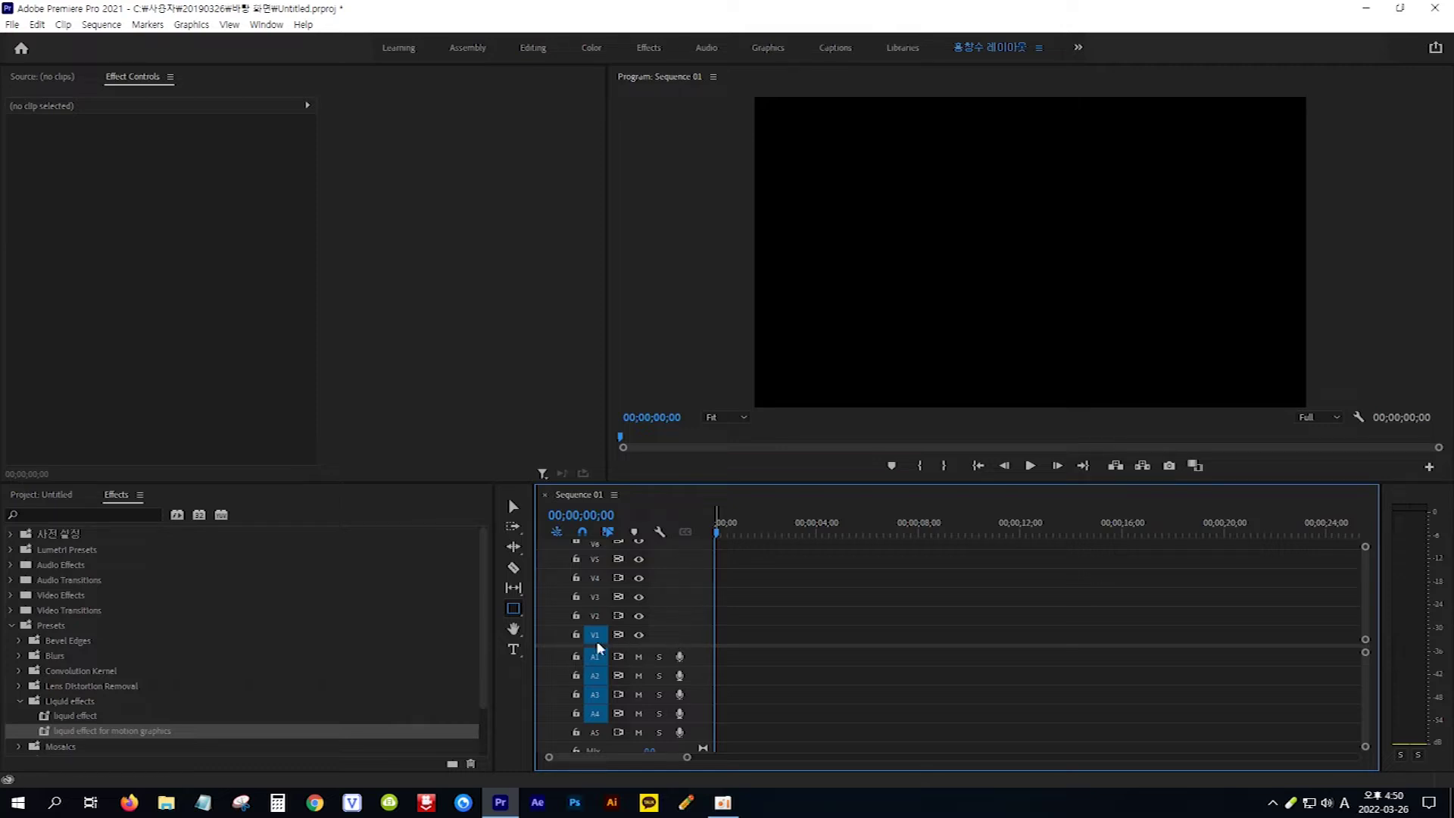
{"action": "left_click_drag", "start_coordinate": [646, 645], "coordinate": [659, 721]}
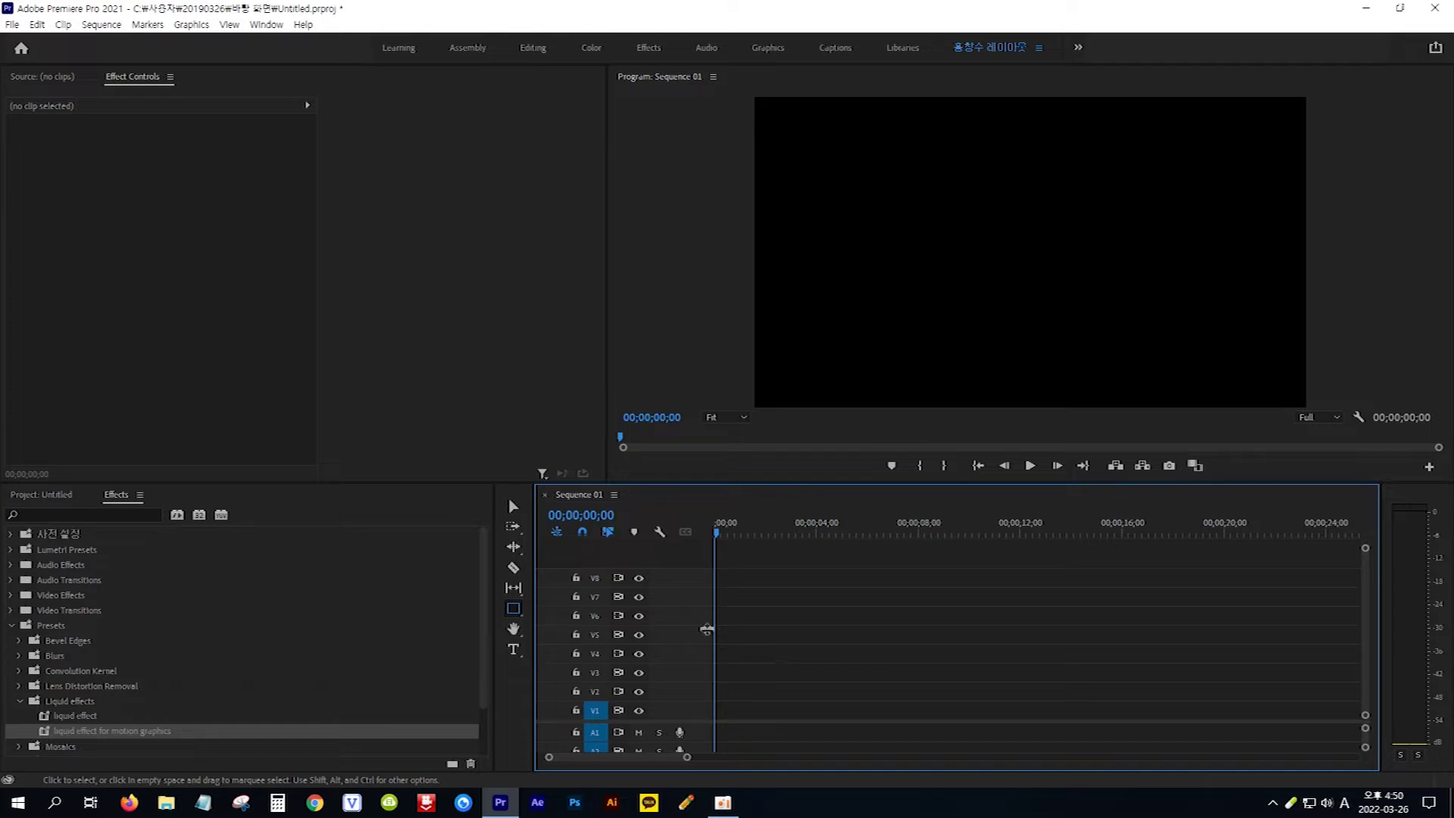
Draw a rectangle large enough to cover the frame and move it just outside the frame's left edge, to about -689, 503.
{"action": "left_click", "coordinate": [514, 610]}
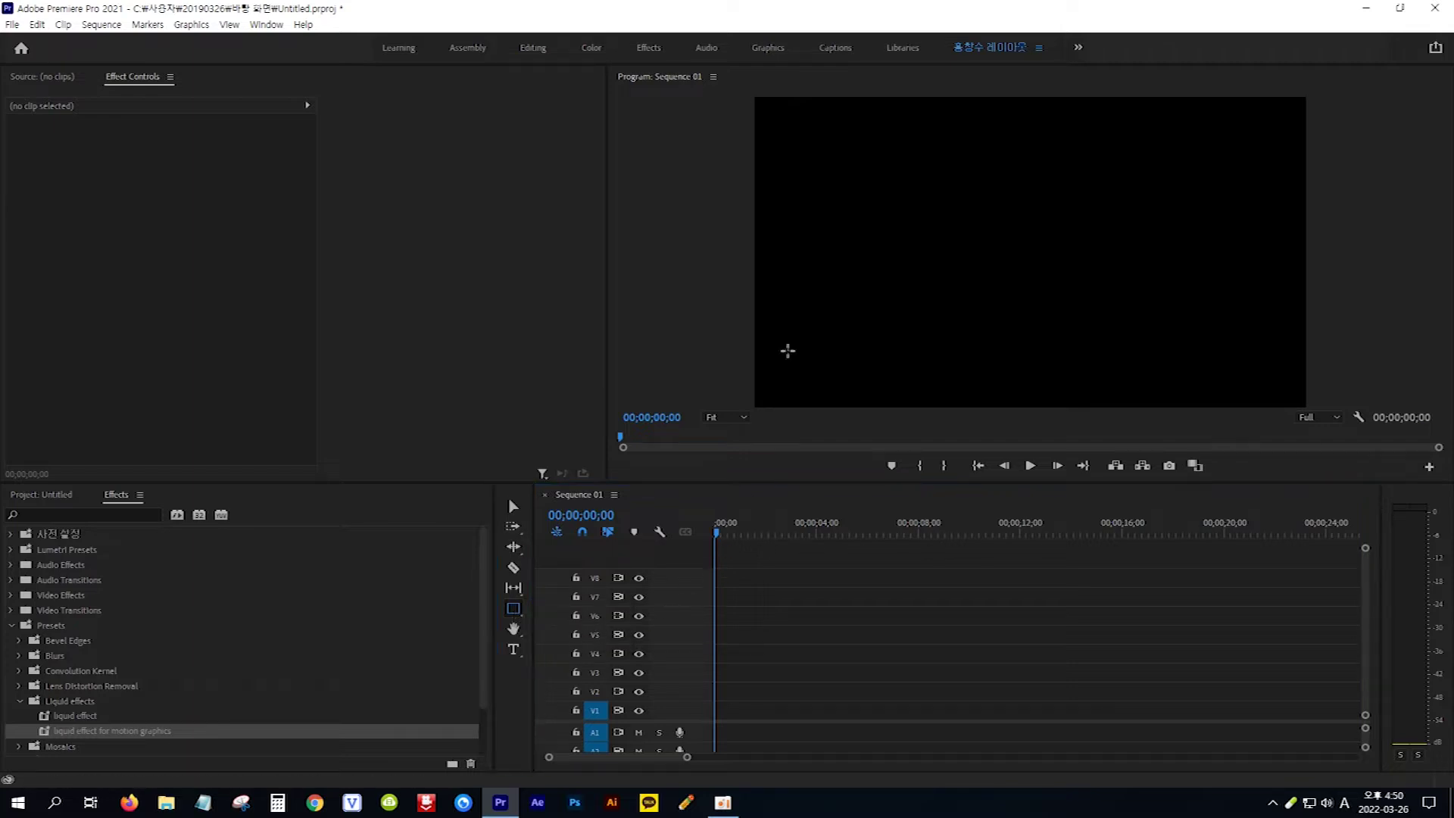
{"action": "left_click_drag", "start_coordinate": [776, 116], "coordinate": [1369, 469]}
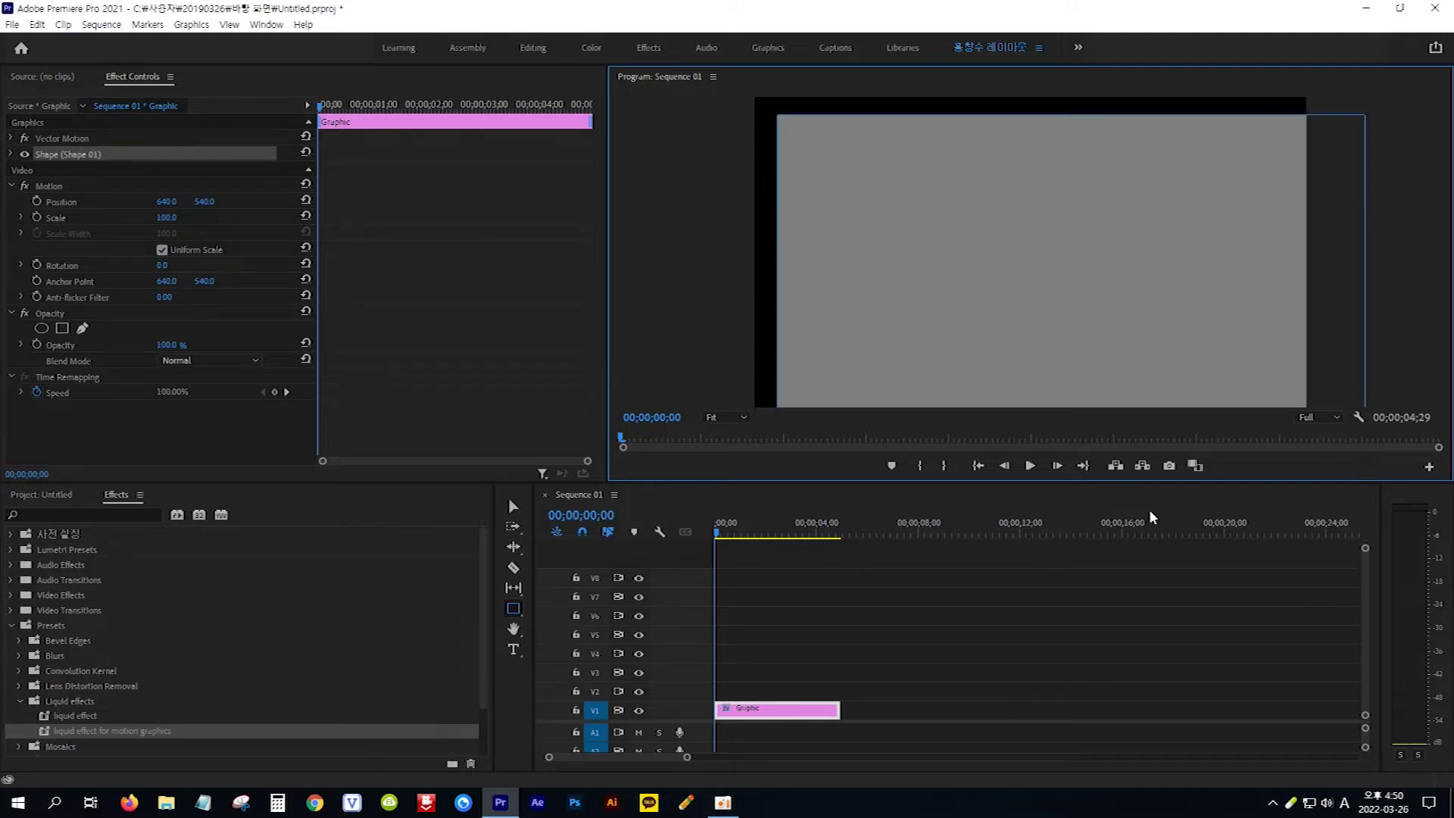
{"action": "left_click", "coordinate": [513, 507]}
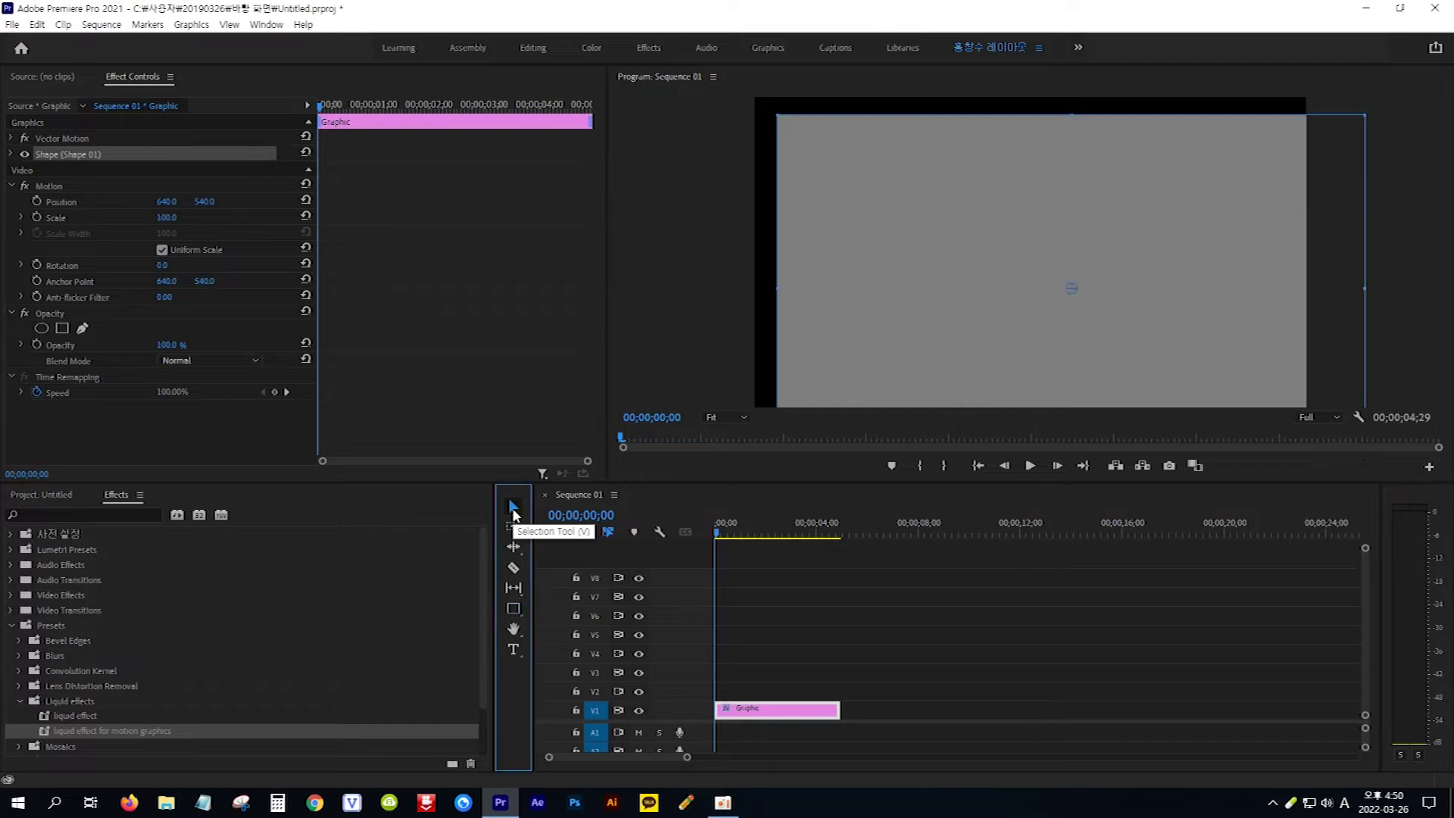
{"action": "left_click", "coordinate": [1252, 346]}
{"action": "left_click_drag", "start_coordinate": [1239, 346], "coordinate": [647, 297]}
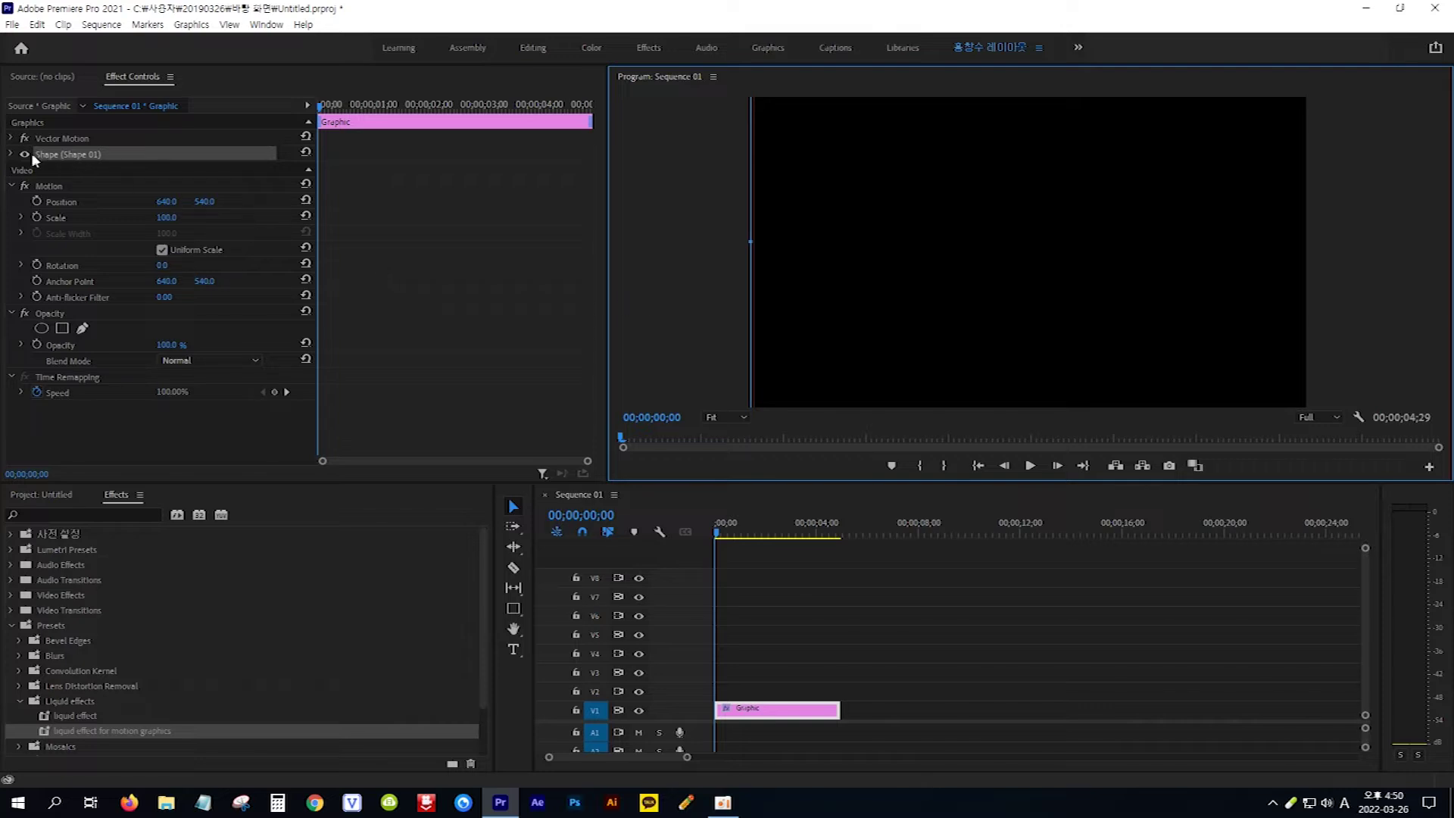
Set the rectangle's fill color to white.
{"action": "left_click", "coordinate": [12, 155]}
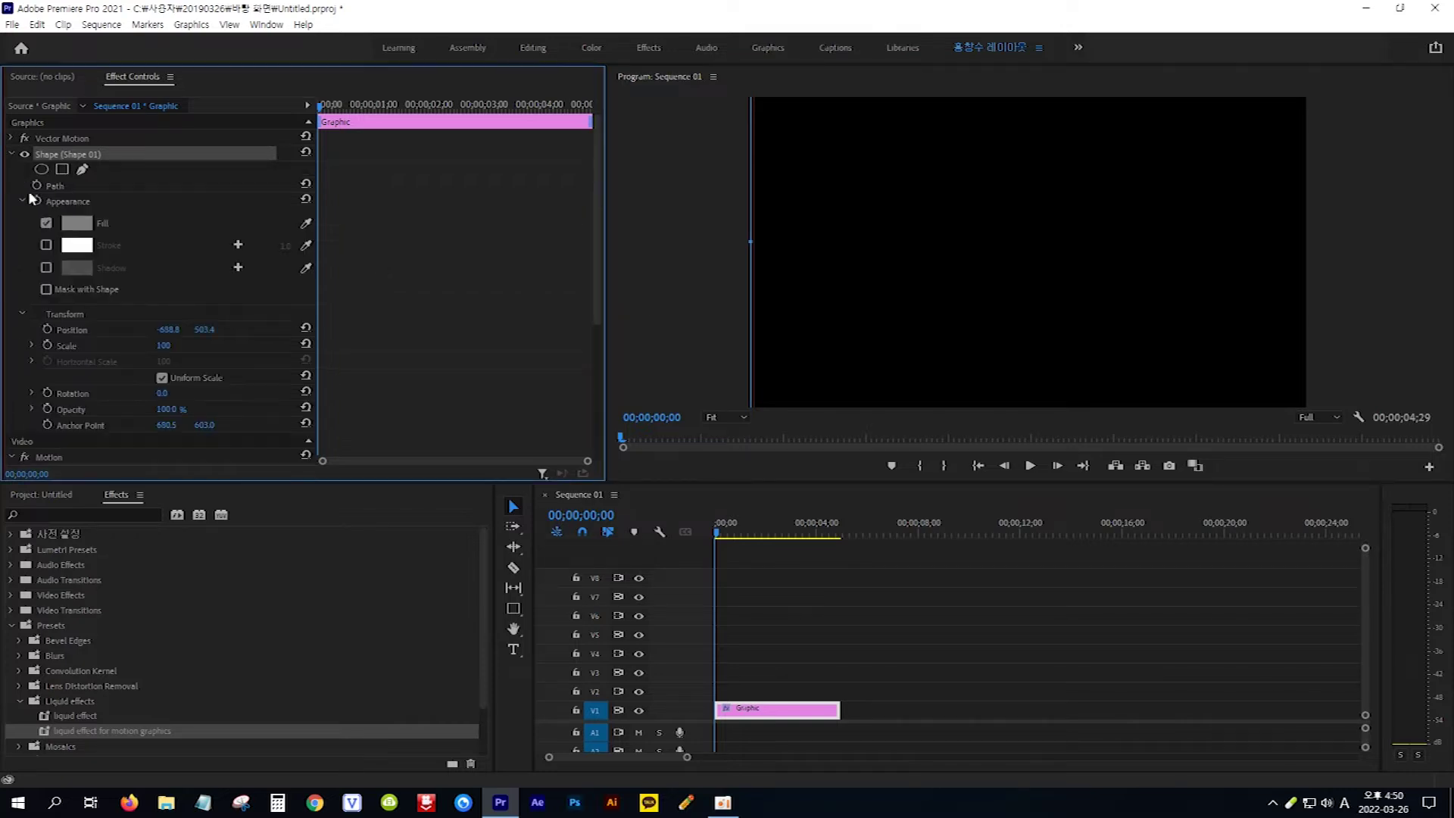
{"action": "left_click", "coordinate": [77, 223]}
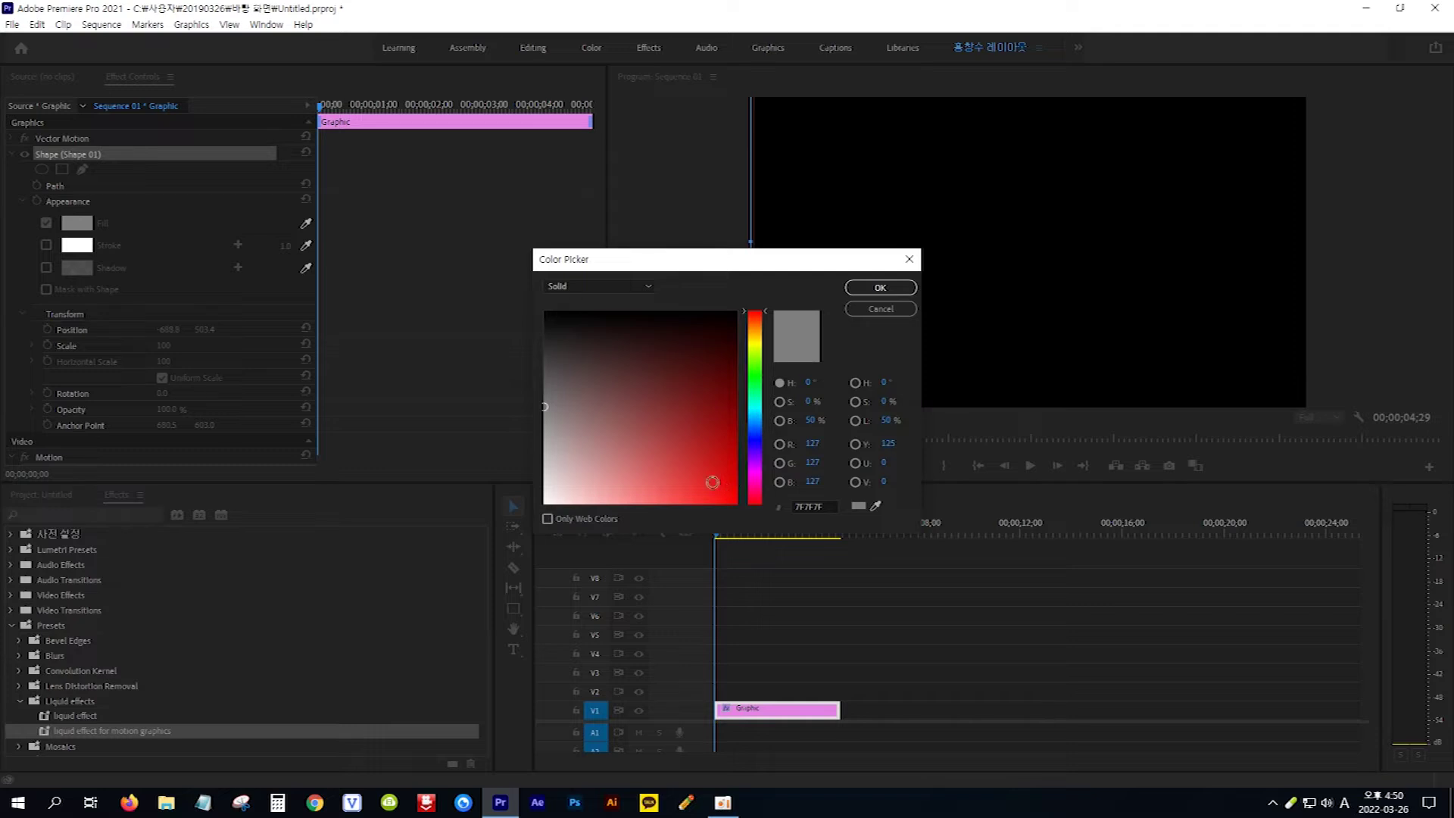
{"action": "left_click_drag", "start_coordinate": [568, 477], "coordinate": [543, 508]}
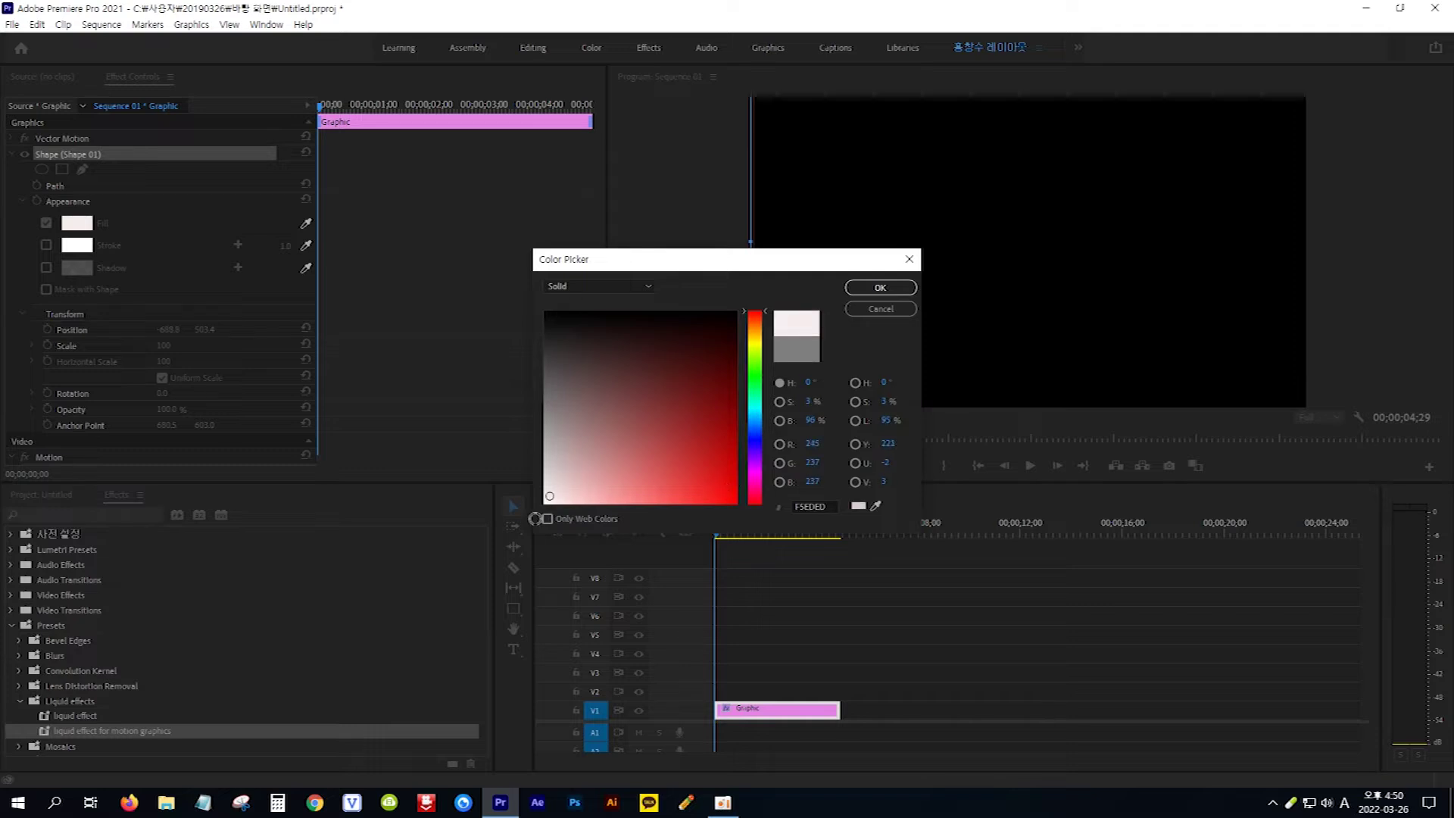
{"action": "left_click", "coordinate": [881, 287]}
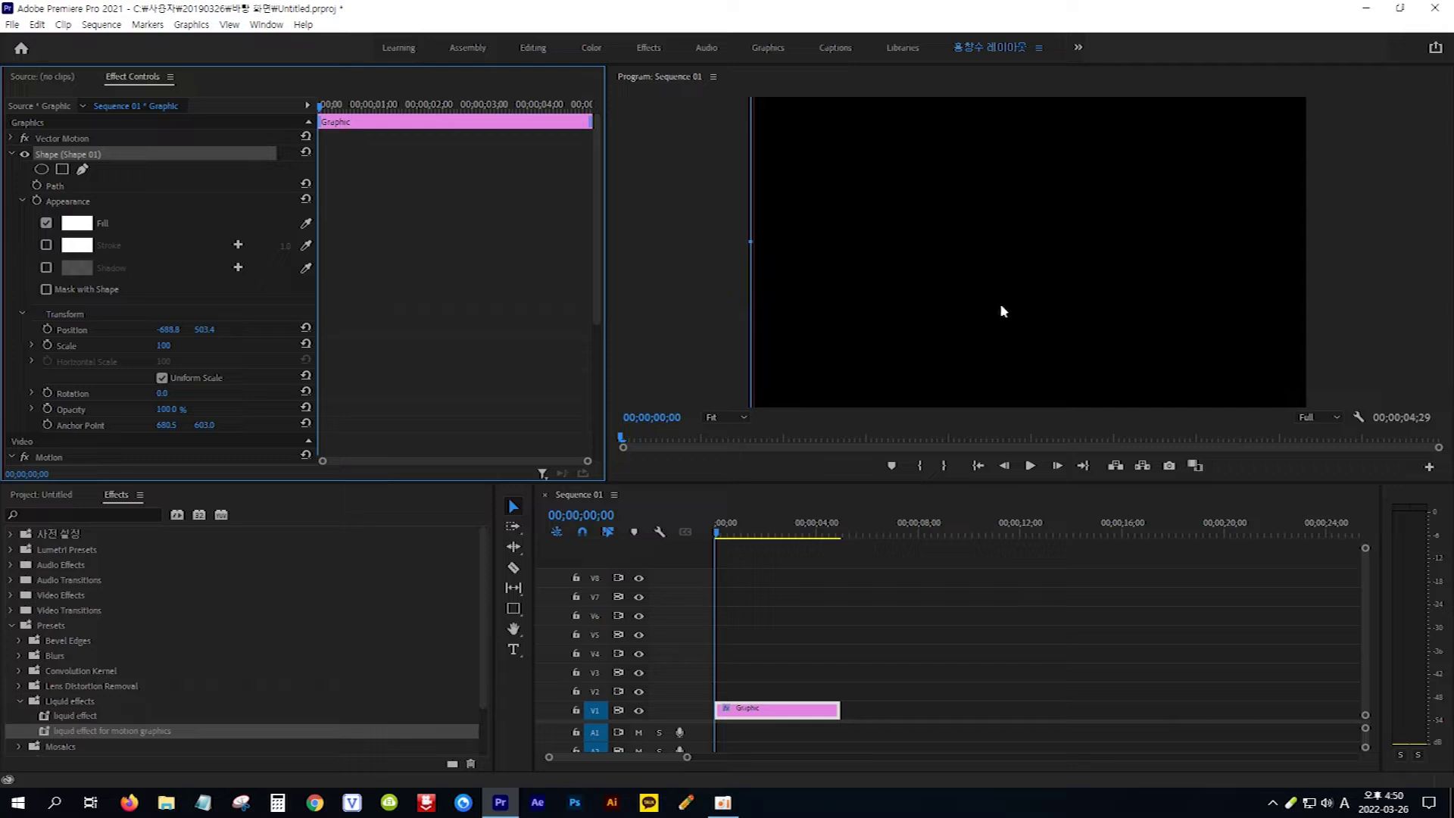
Keyframe the white rectangle's position from its off-frame start at 0 seconds to about 641, 503 at 00;00;02;00, covering the frame.
{"action": "left_click", "coordinate": [47, 329]}
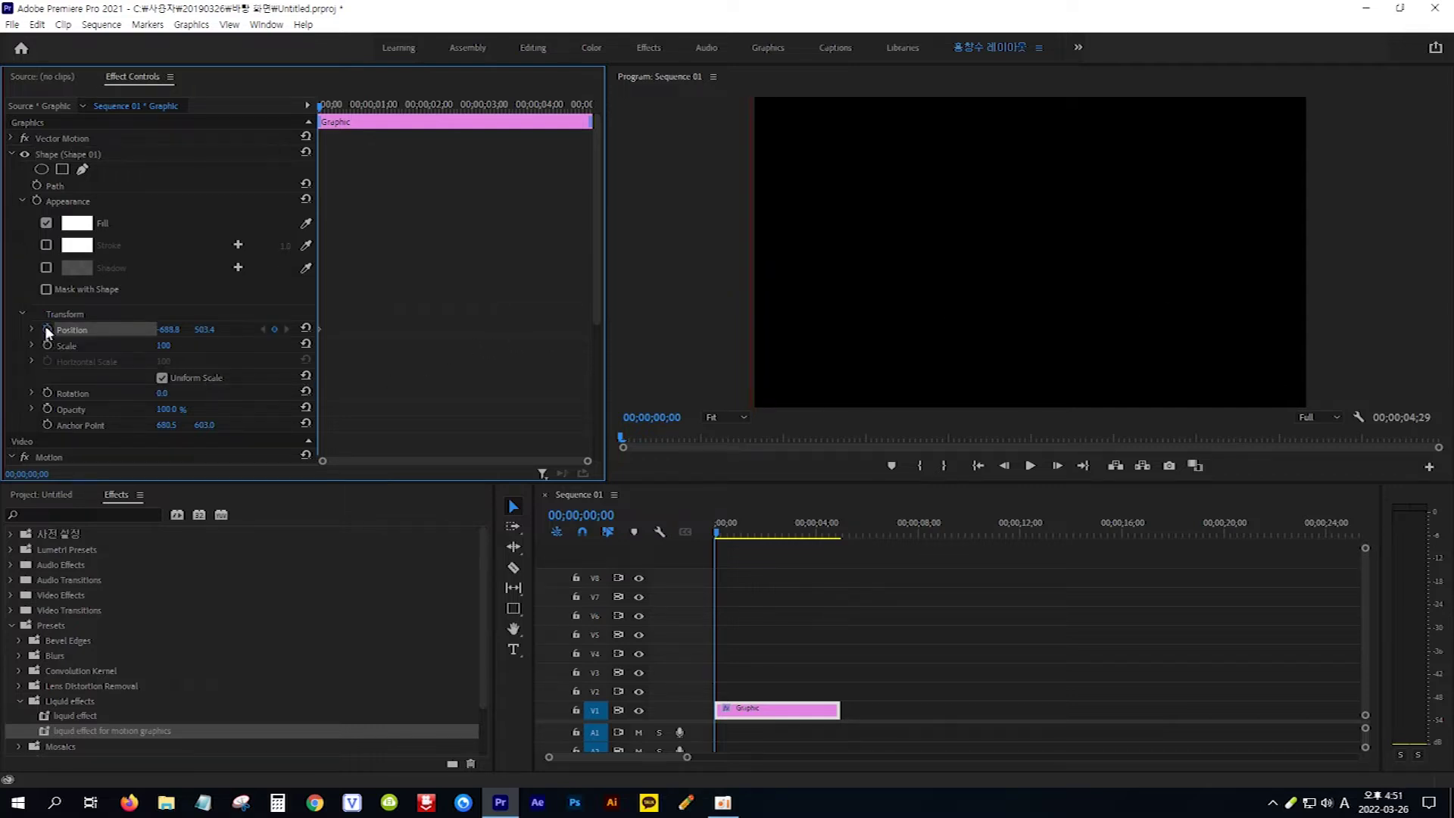
{"action": "left_click", "coordinate": [587, 518]}
{"action": "type", "text": "2."}
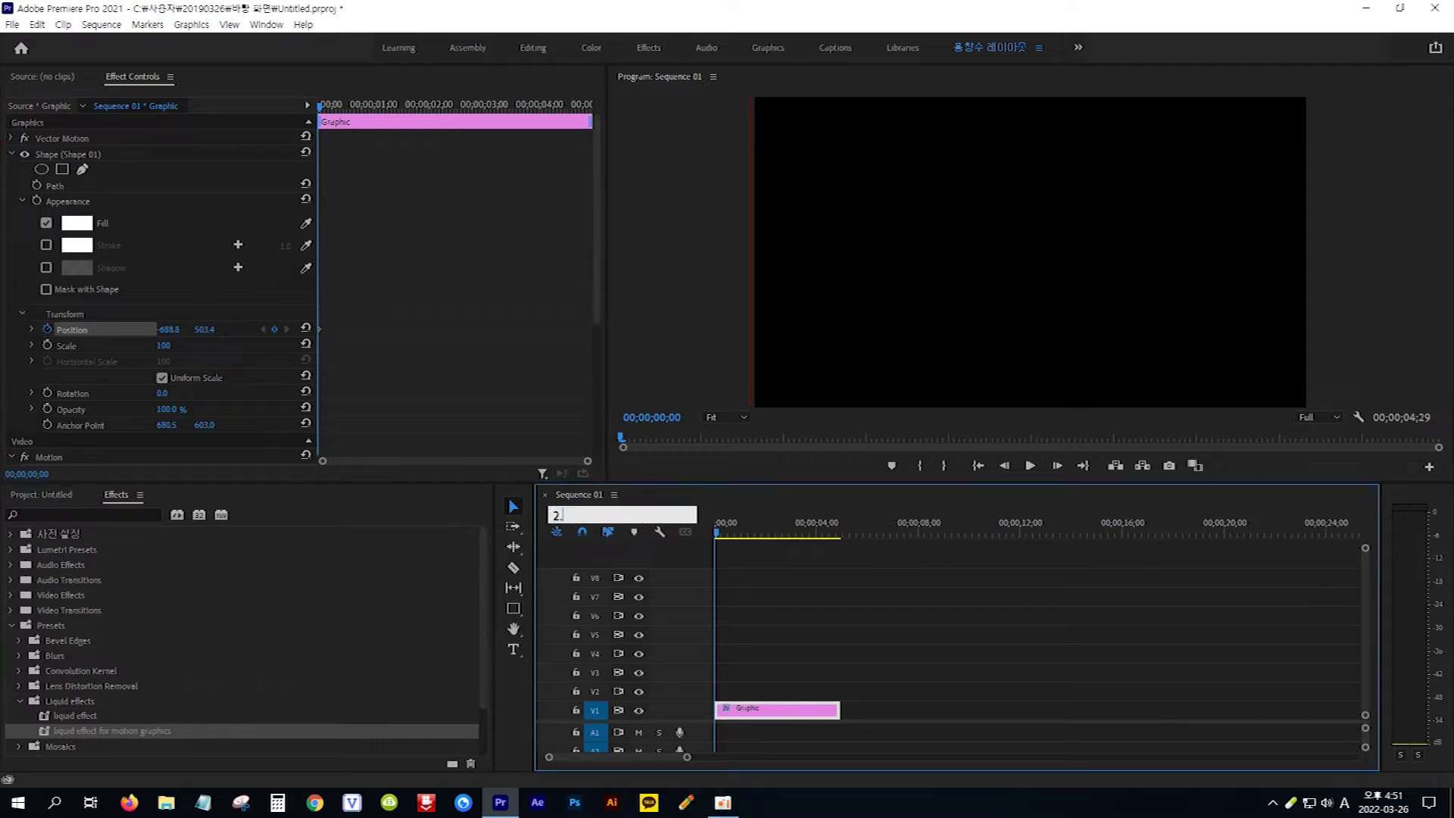
{"action": "key", "text": "Return"}
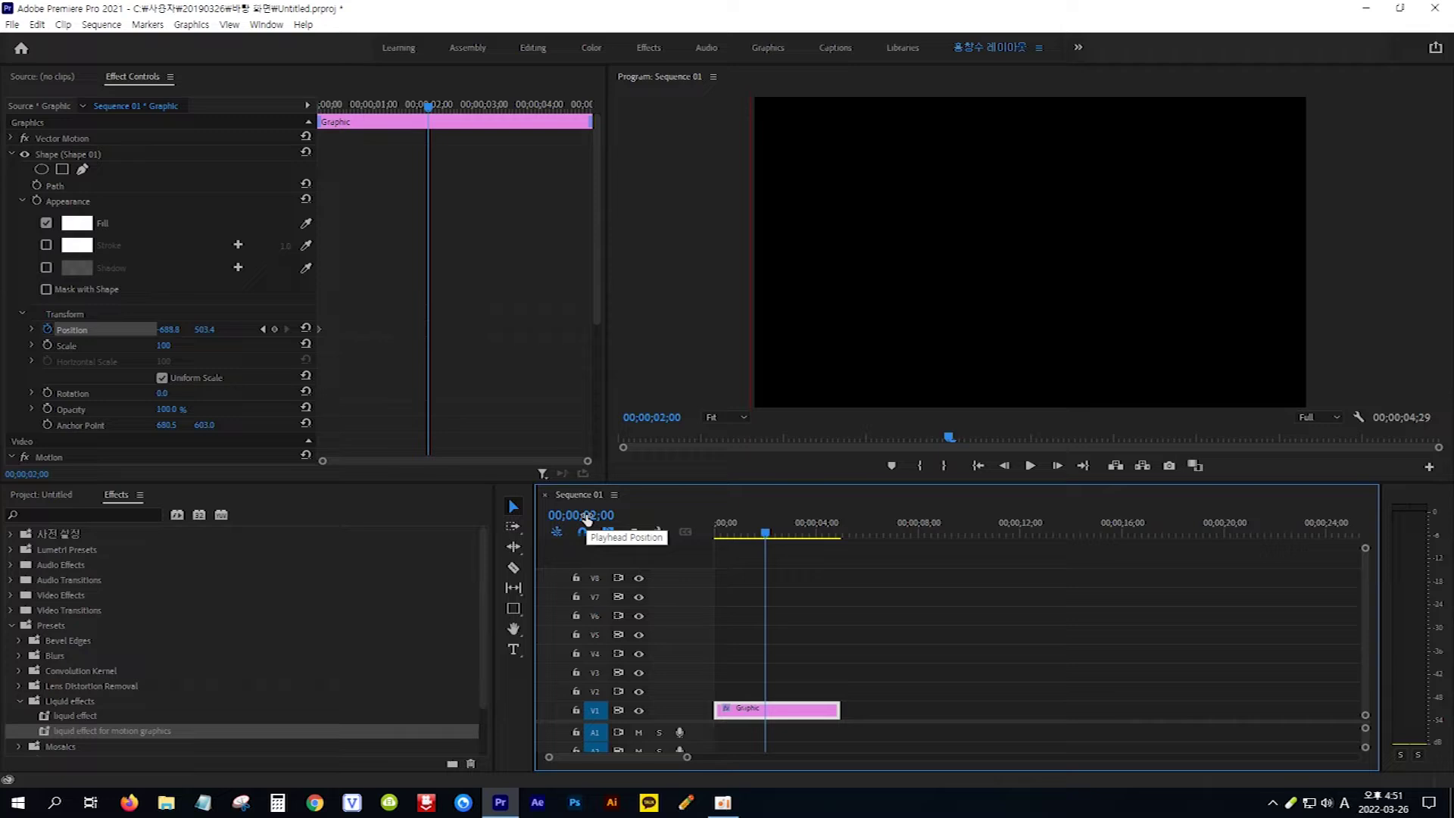
{"action": "left_click", "coordinate": [169, 330]}
{"action": "left_click_drag", "start_coordinate": [168, 330], "coordinate": [1095, 331]}
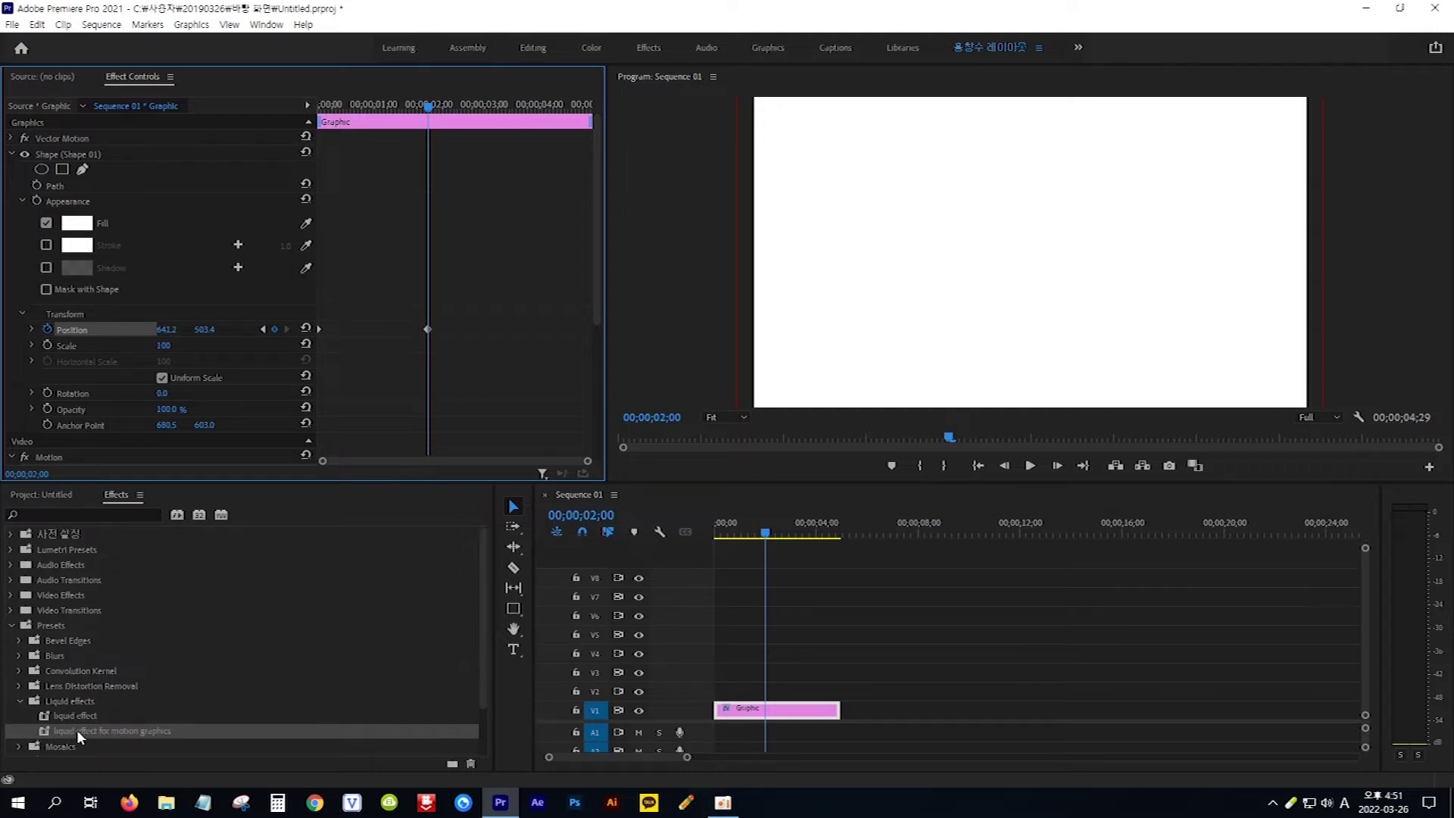
Apply the "liquid effect for motion graphics" preset to the V1 graphic and preview it at 00;00;01;05.
{"action": "left_click_drag", "start_coordinate": [76, 730], "coordinate": [745, 715]}
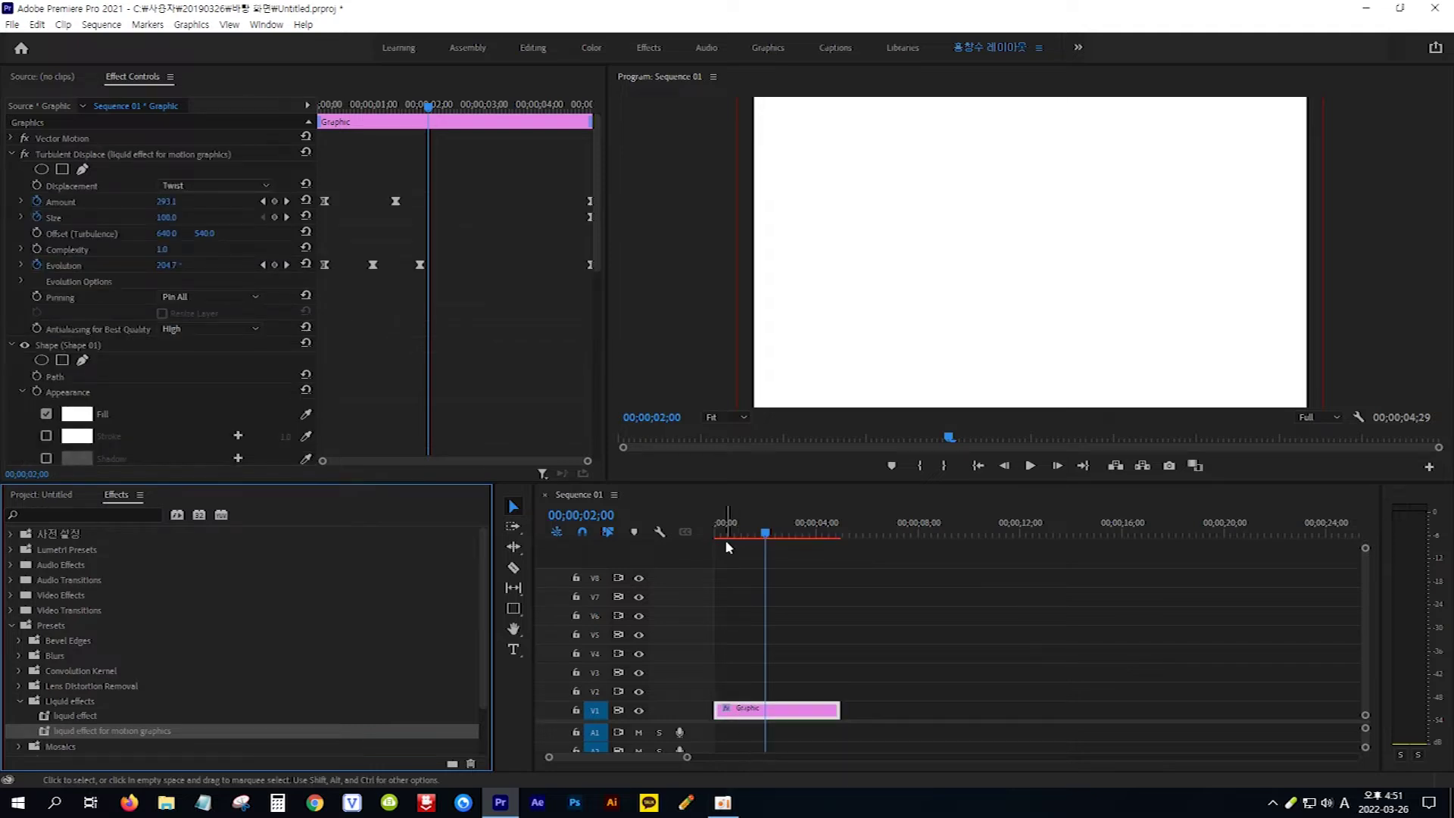
{"action": "mouse_move", "coordinate": [767, 536]}
{"action": "left_mouse_down"}
{"action": "mouse_move", "coordinate": [710, 535]}
{"action": "mouse_move", "coordinate": [768, 536]}
{"action": "mouse_move", "coordinate": [744, 538]}
{"action": "left_mouse_up"}
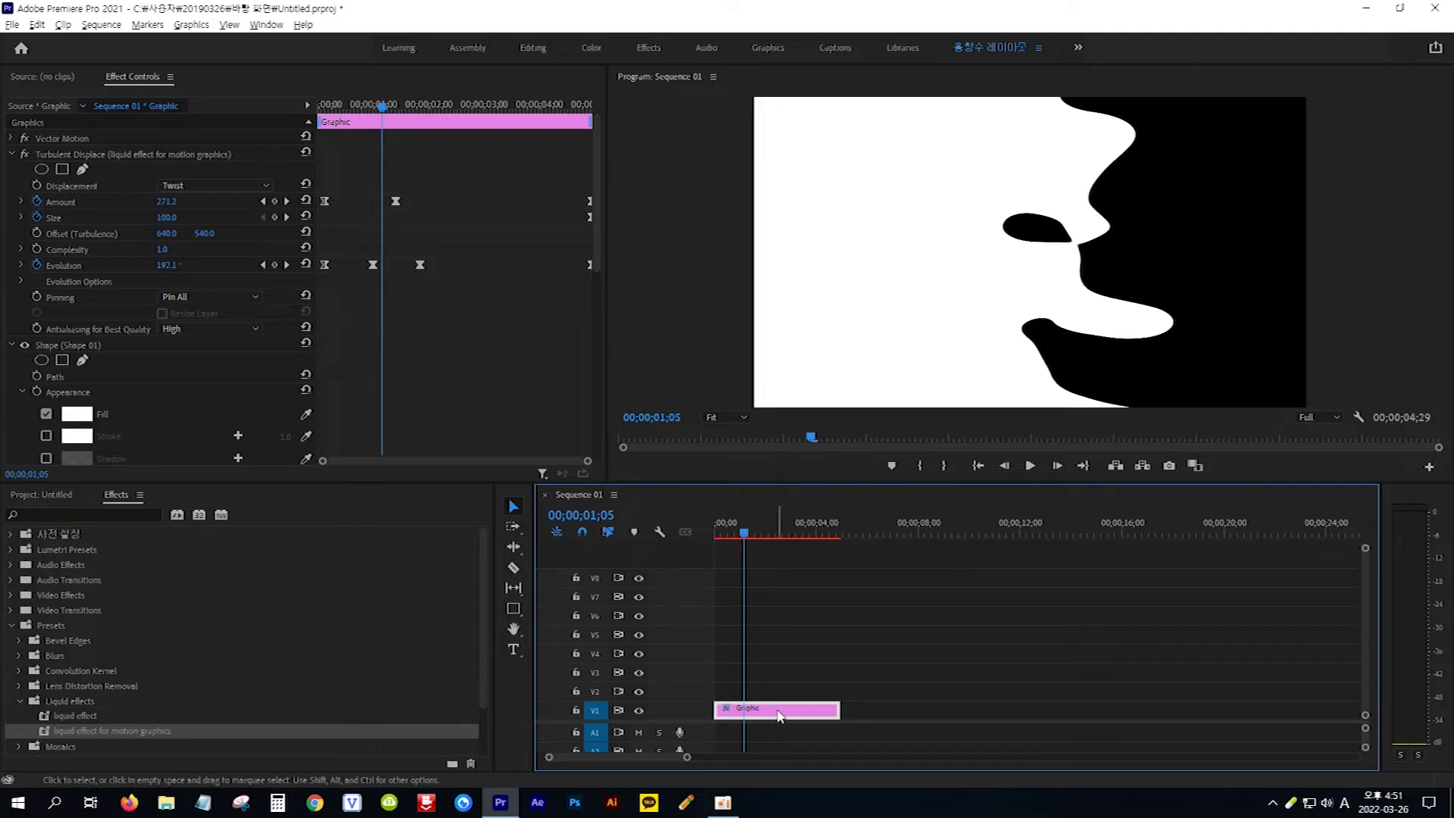
Duplicate the V1 graphic clip onto track V2 and nudge the copy one frame later.
{"action": "left_click_drag", "start_coordinate": [778, 716], "coordinate": [780, 698]}
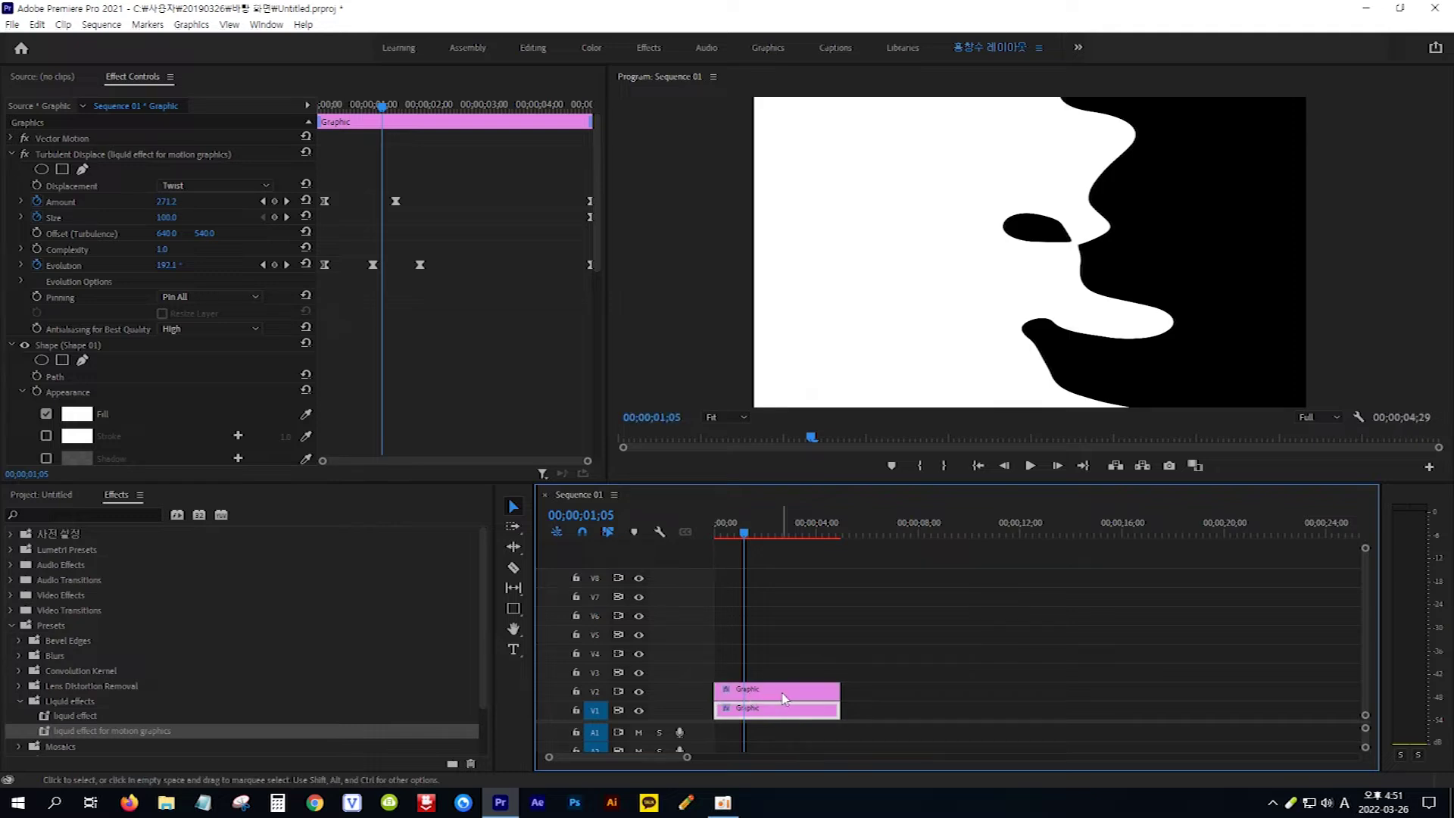
{"action": "left_click", "coordinate": [784, 698]}
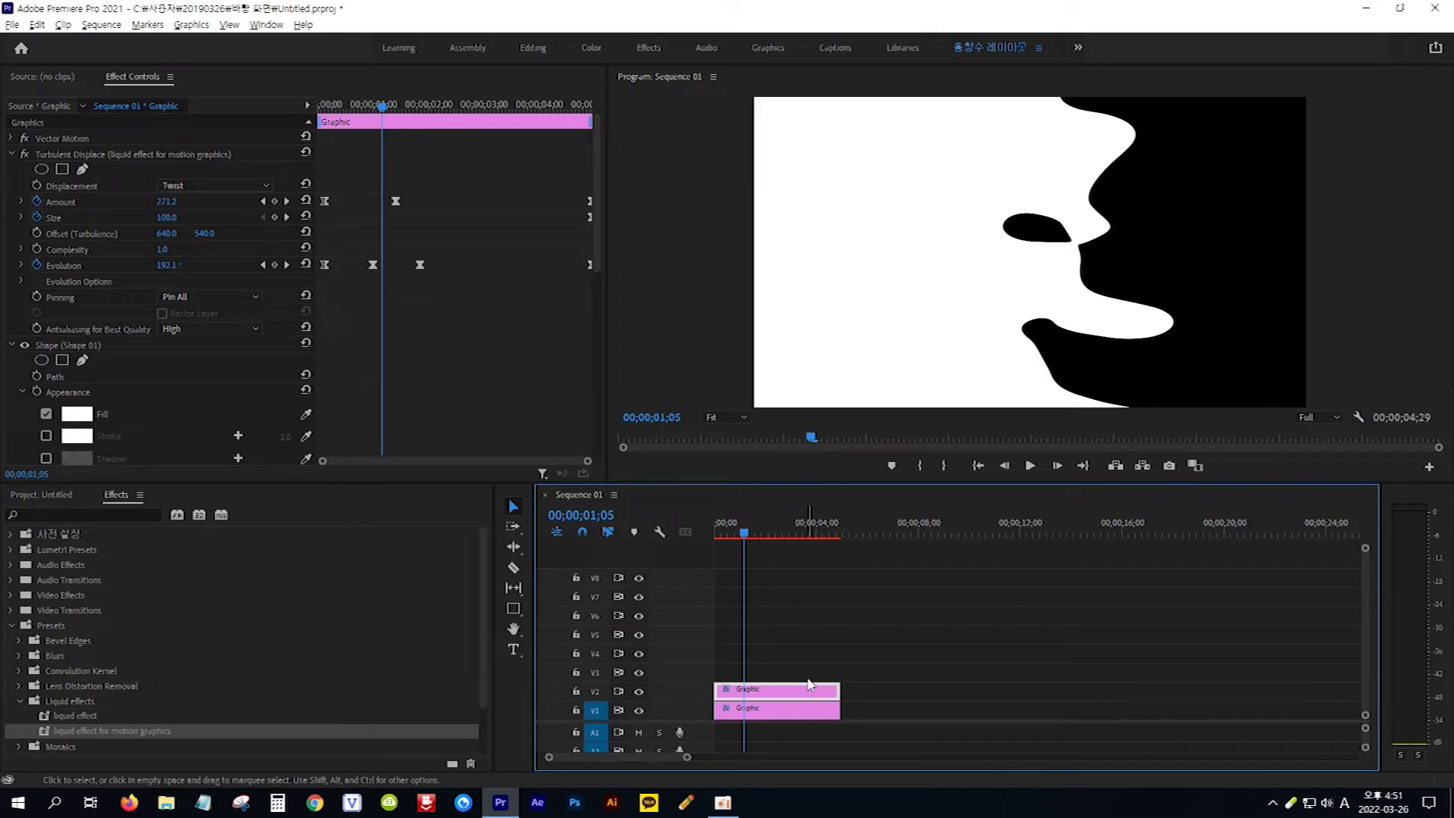
{"action": "key", "text": "alt+Right"}
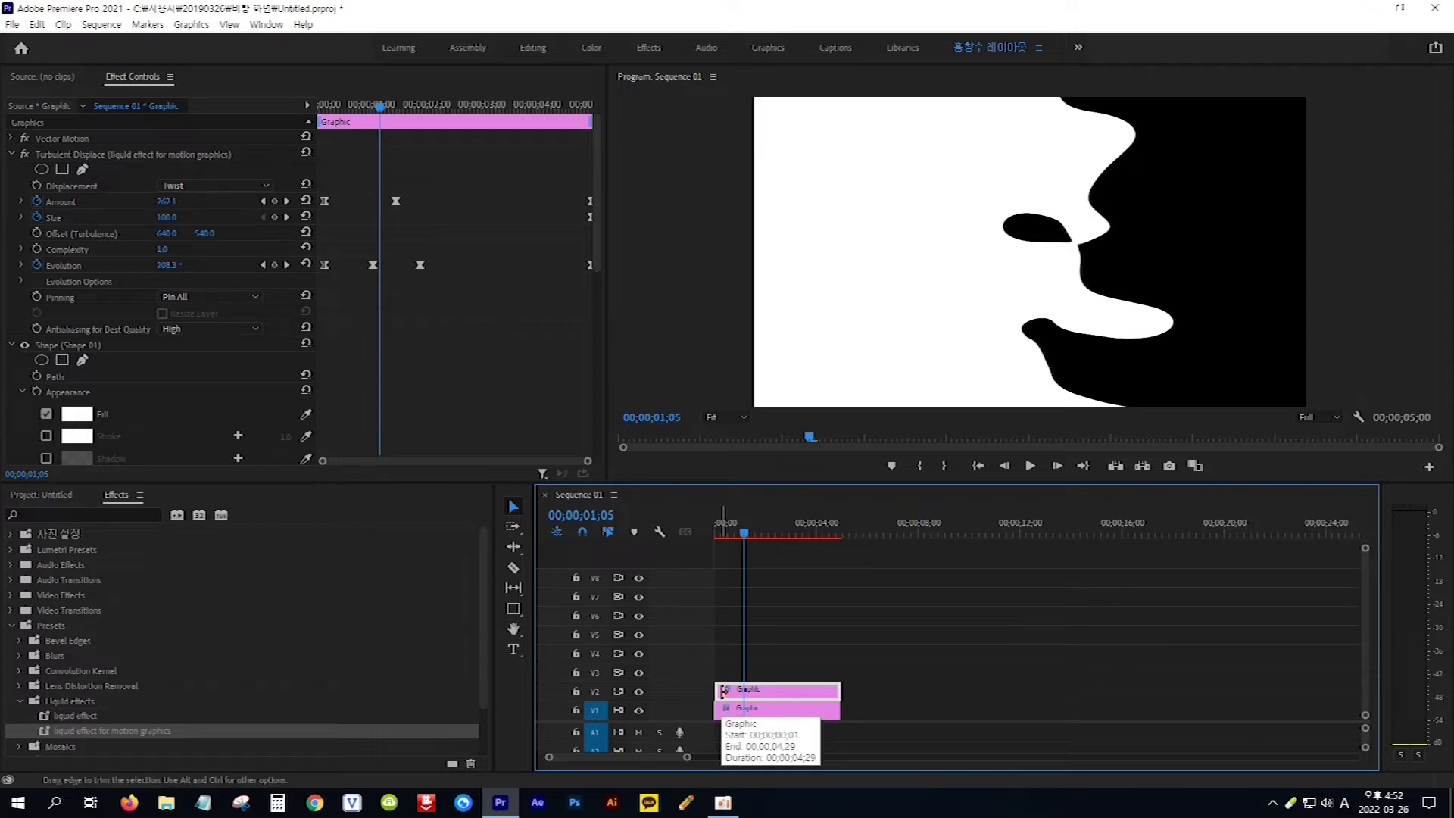
Set the V2 shape's fill to bright cyan, about 00D2FF, and shift its clip to start at 00;00;00;04.
{"action": "left_click", "coordinate": [77, 415]}
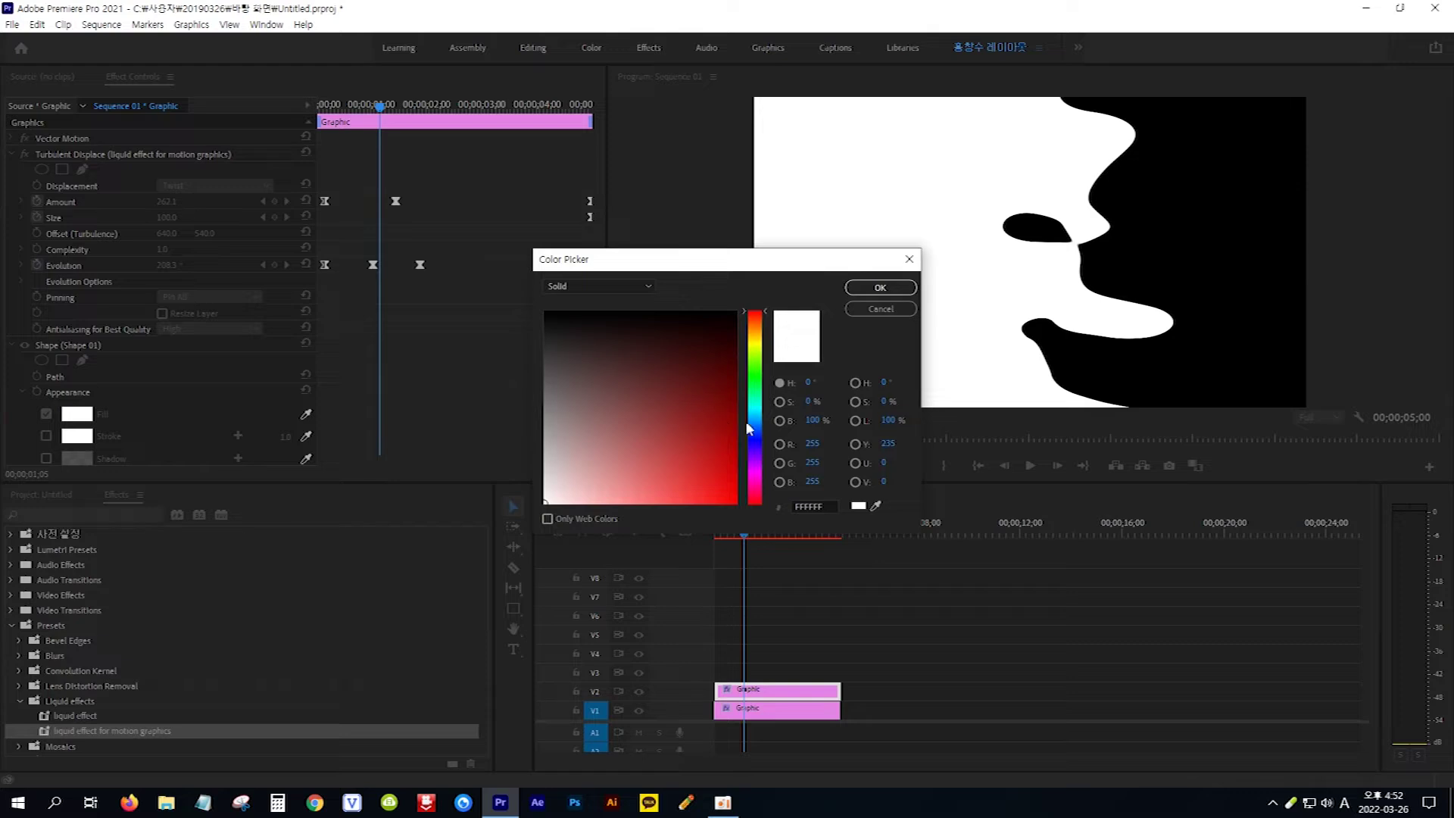
{"action": "left_click", "coordinate": [755, 412]}
{"action": "left_click", "coordinate": [724, 492]}
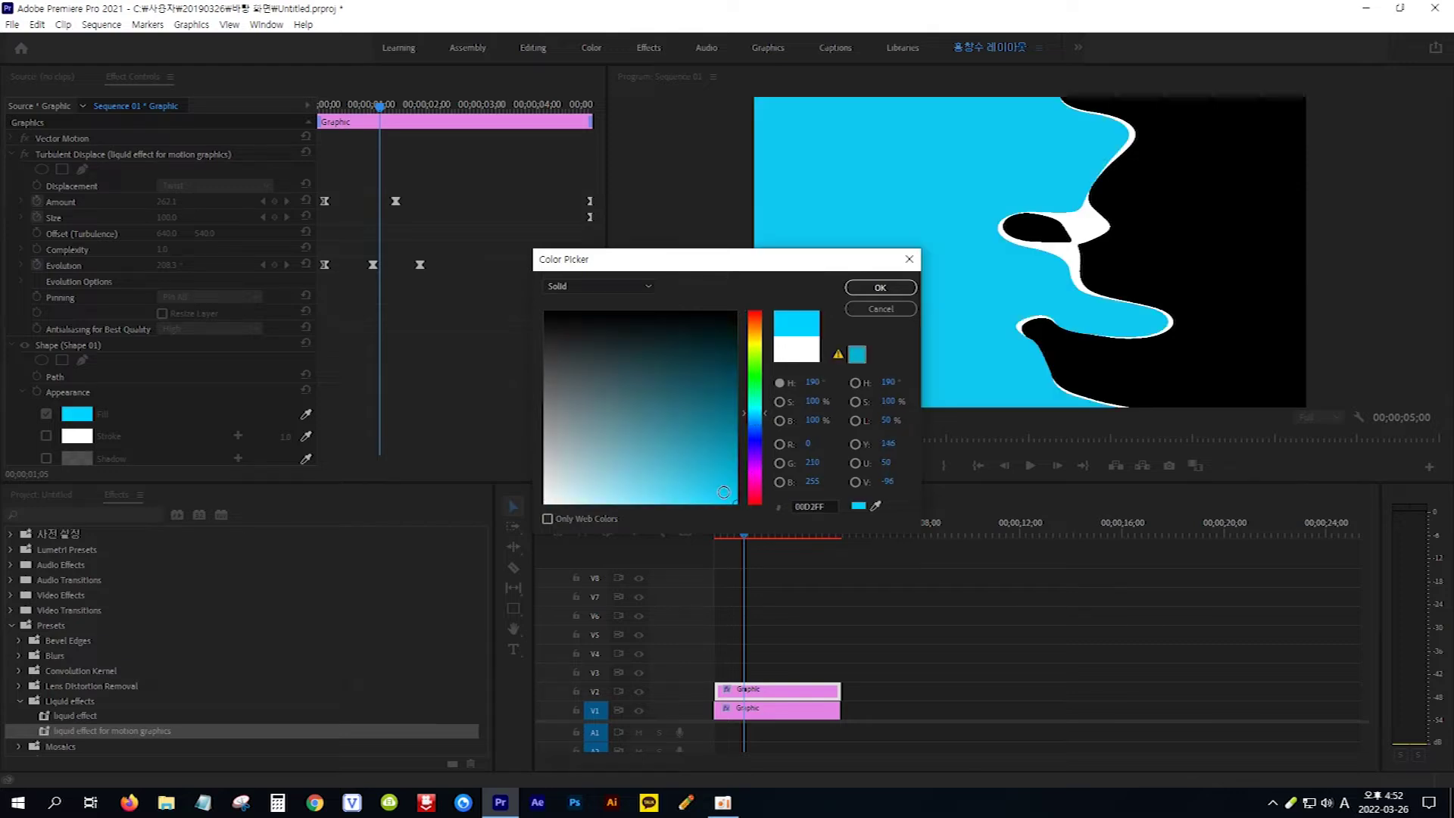
{"action": "left_click", "coordinate": [879, 289]}
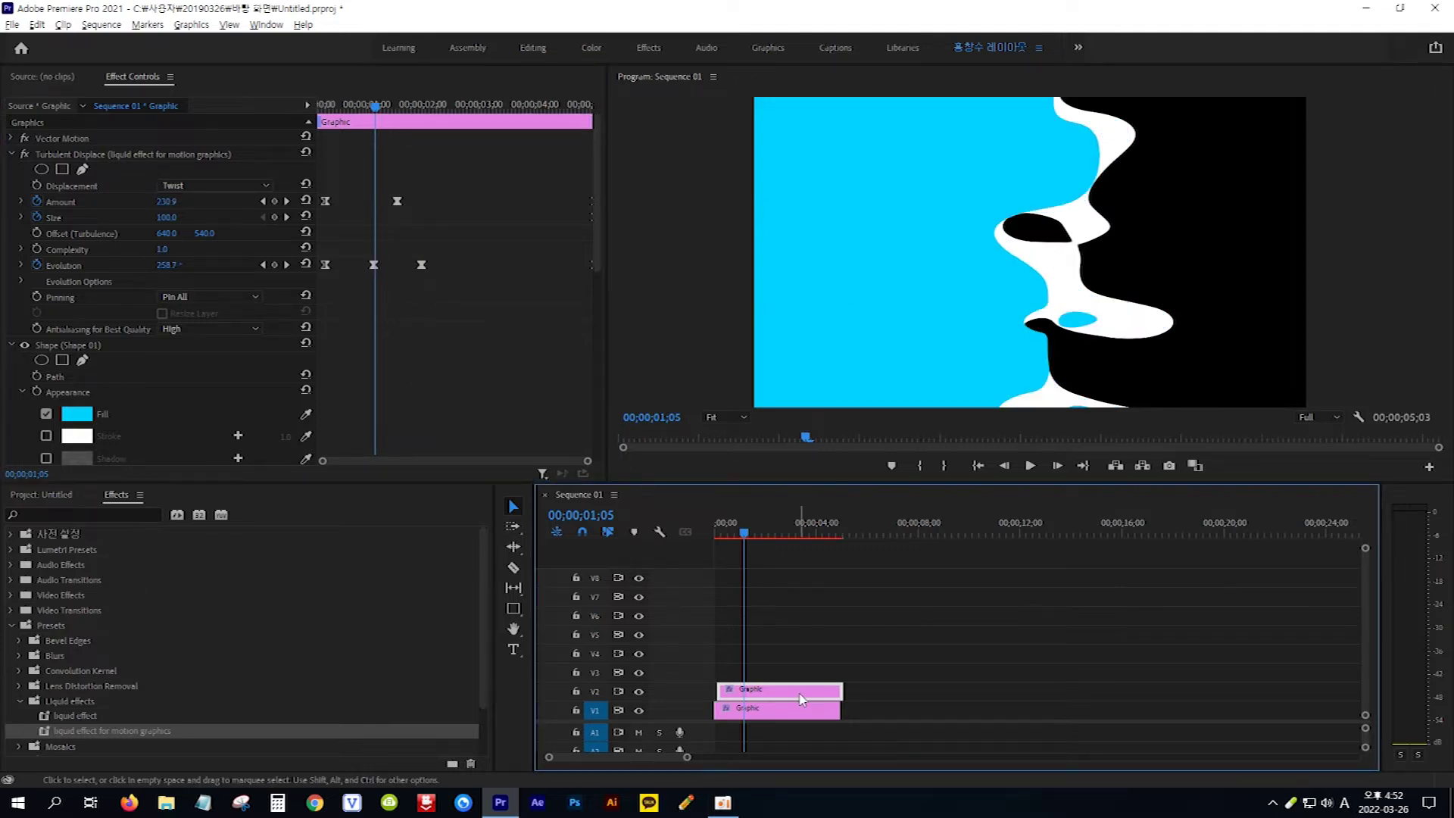
Duplicate the cyan V2 clip onto track V3 and nudge the copy five frames later.
{"action": "left_click_drag", "start_coordinate": [801, 698], "coordinate": [771, 679]}
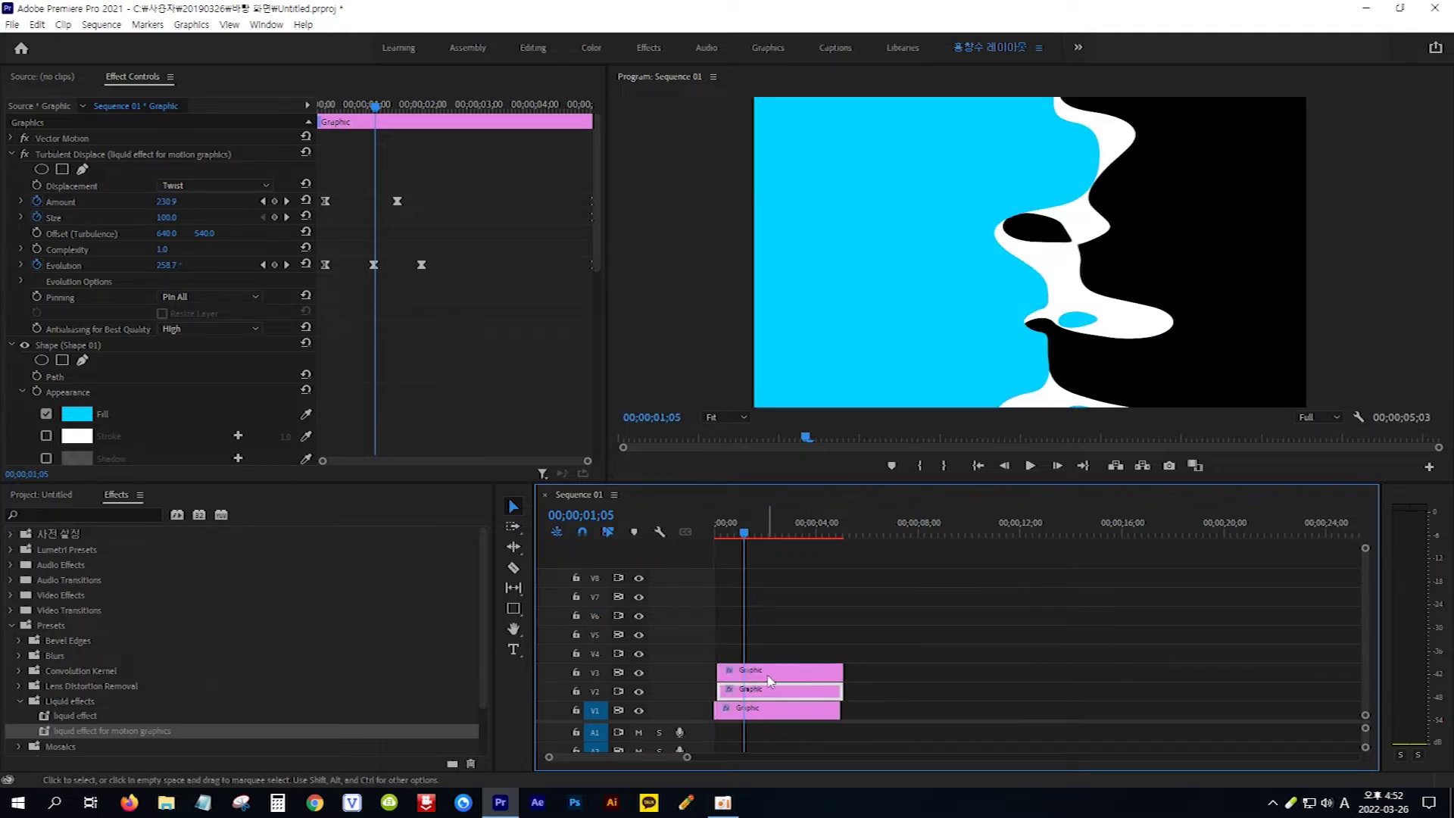
{"action": "left_click", "coordinate": [797, 678]}
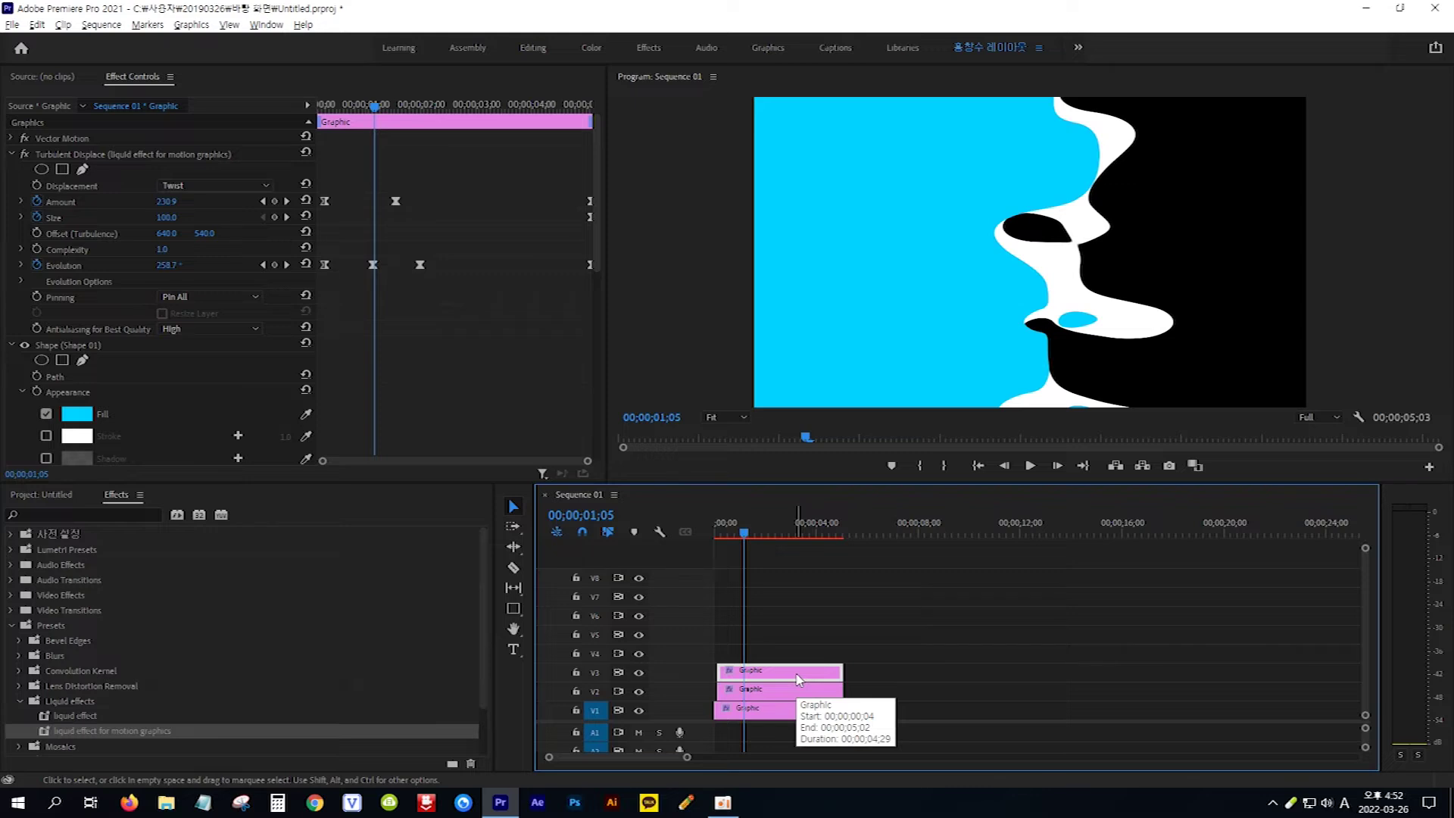
{"action": "key", "text": "shift"}
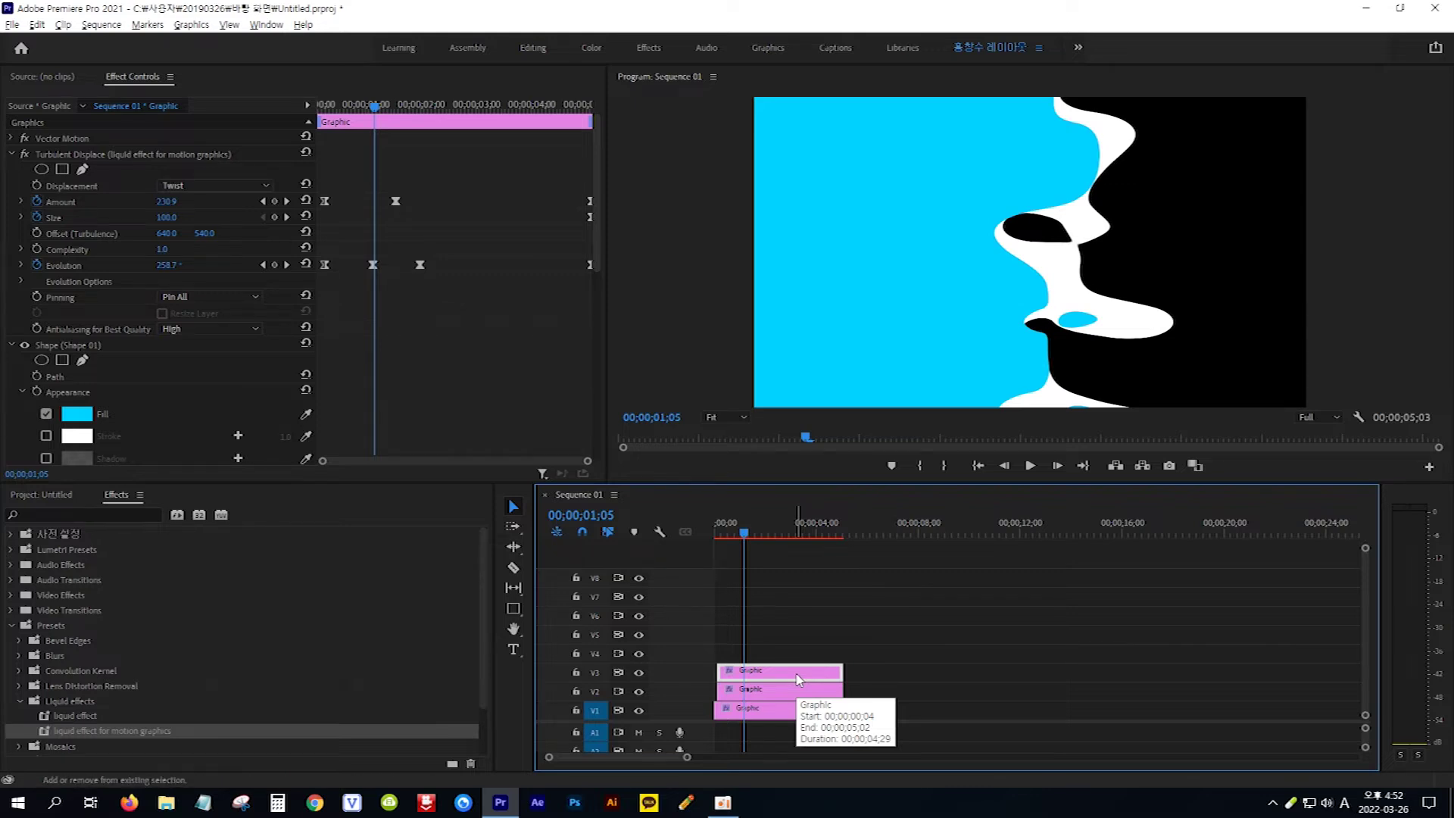
{"action": "key", "text": "shift+alt+Right"}
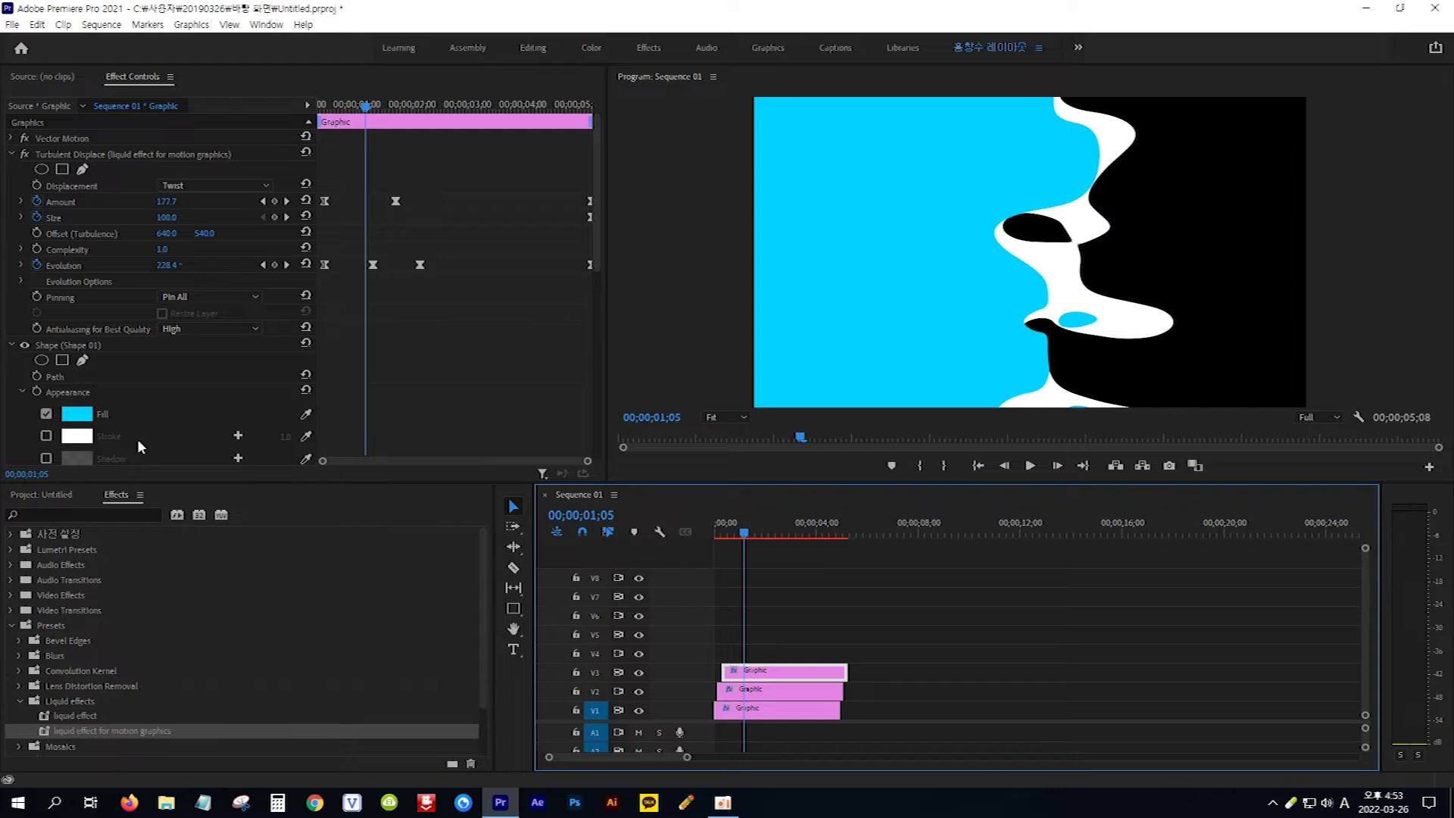
Set the V3 shape's fill color to dark blue, 0400B4.
{"action": "left_click", "coordinate": [77, 413]}
{"action": "left_click", "coordinate": [728, 448]}
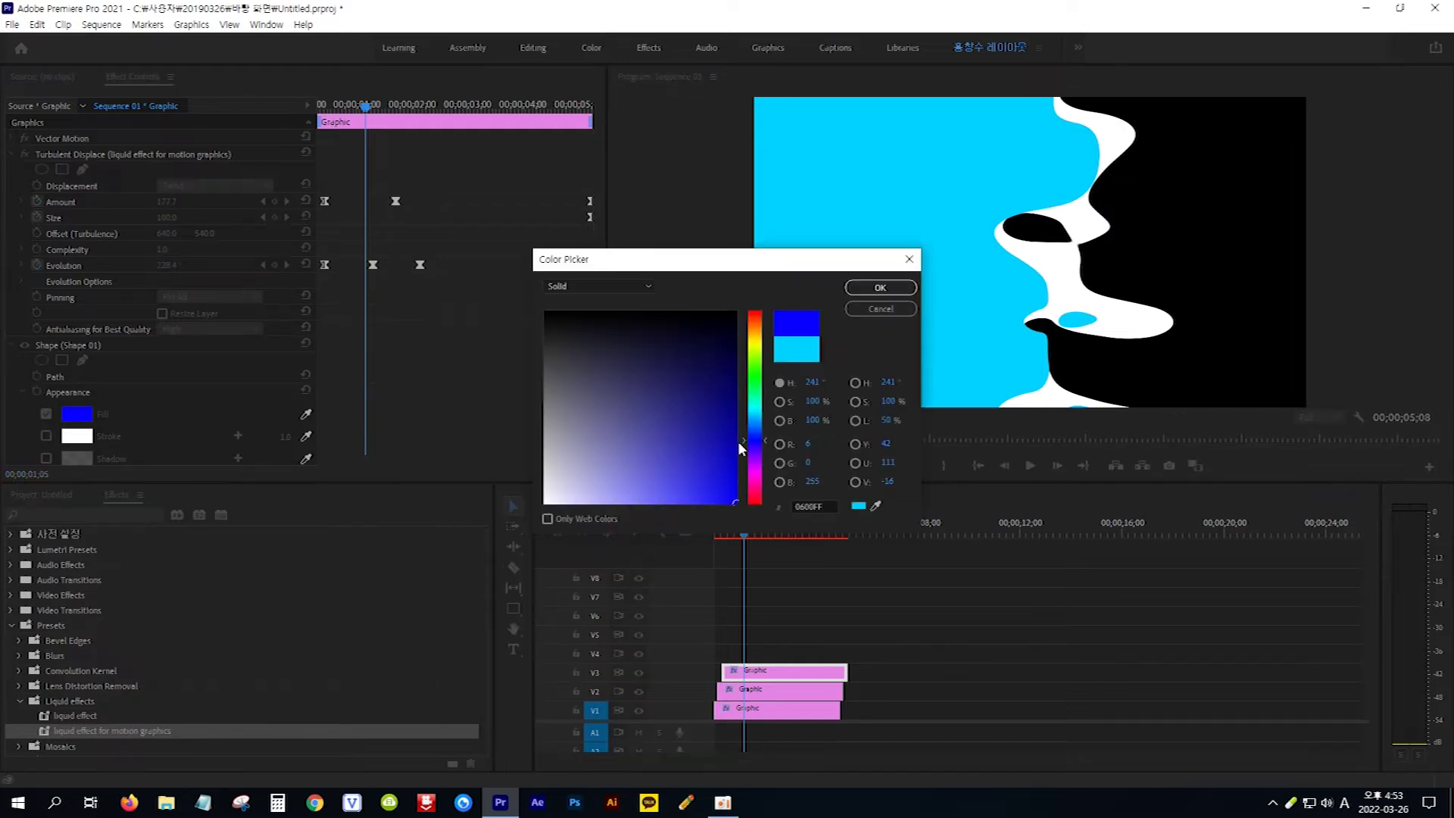
{"action": "left_click", "coordinate": [871, 294]}
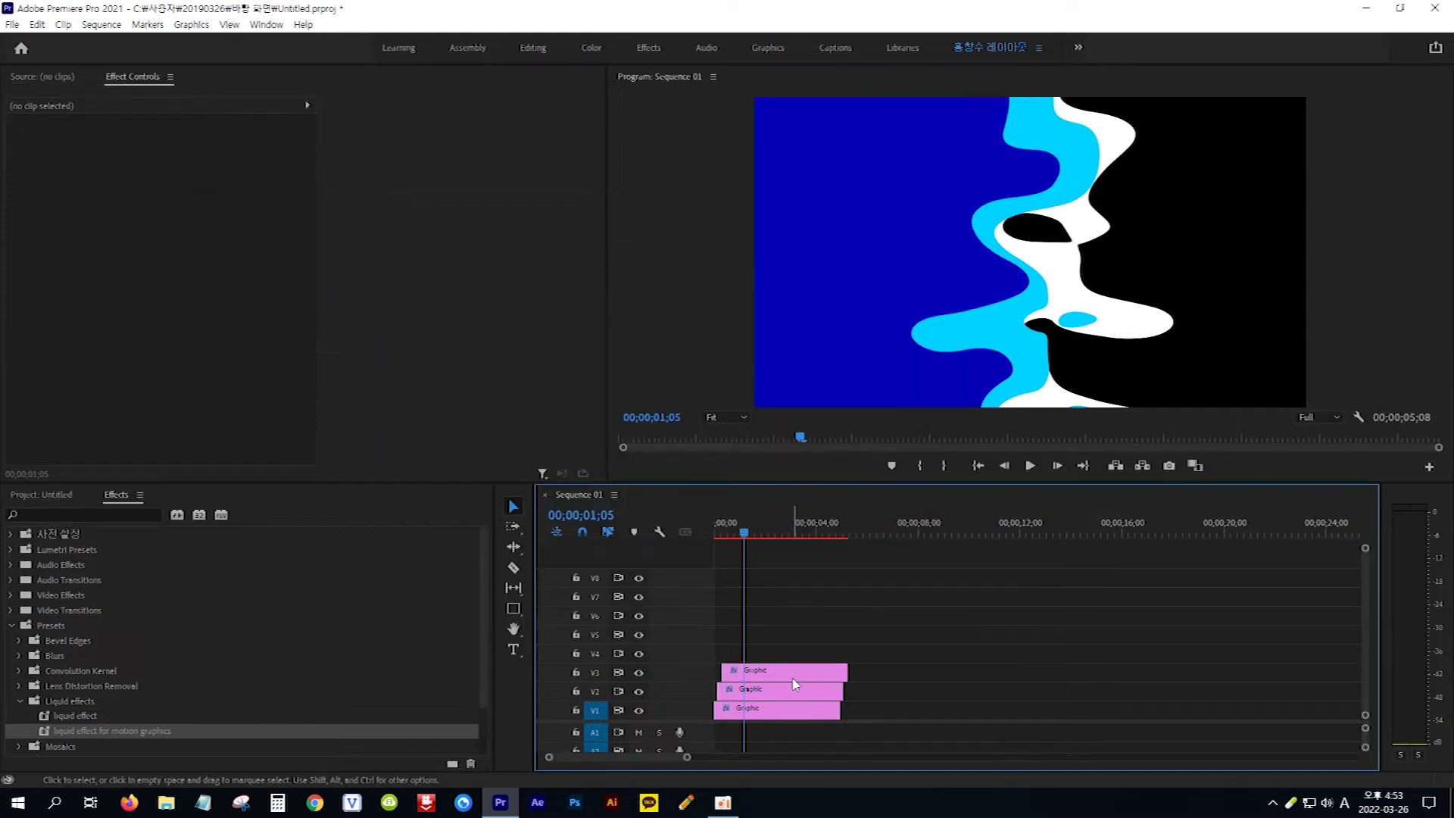
Duplicate the dark blue V3 clip onto track V4 and nudge the copy five frames later.
{"action": "left_click", "coordinate": [794, 677]}
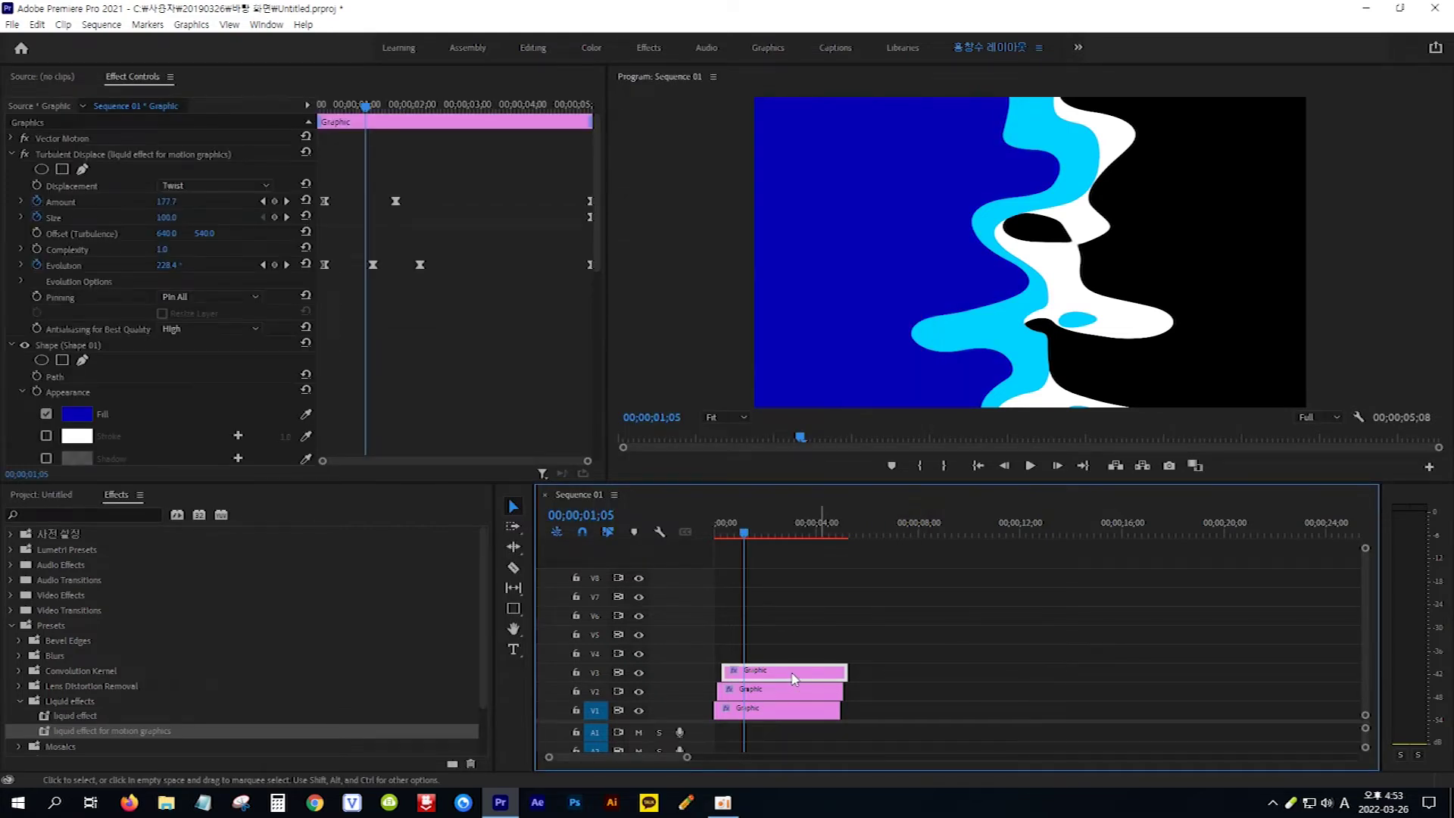
{"action": "left_click_drag", "start_coordinate": [794, 677], "coordinate": [797, 658]}
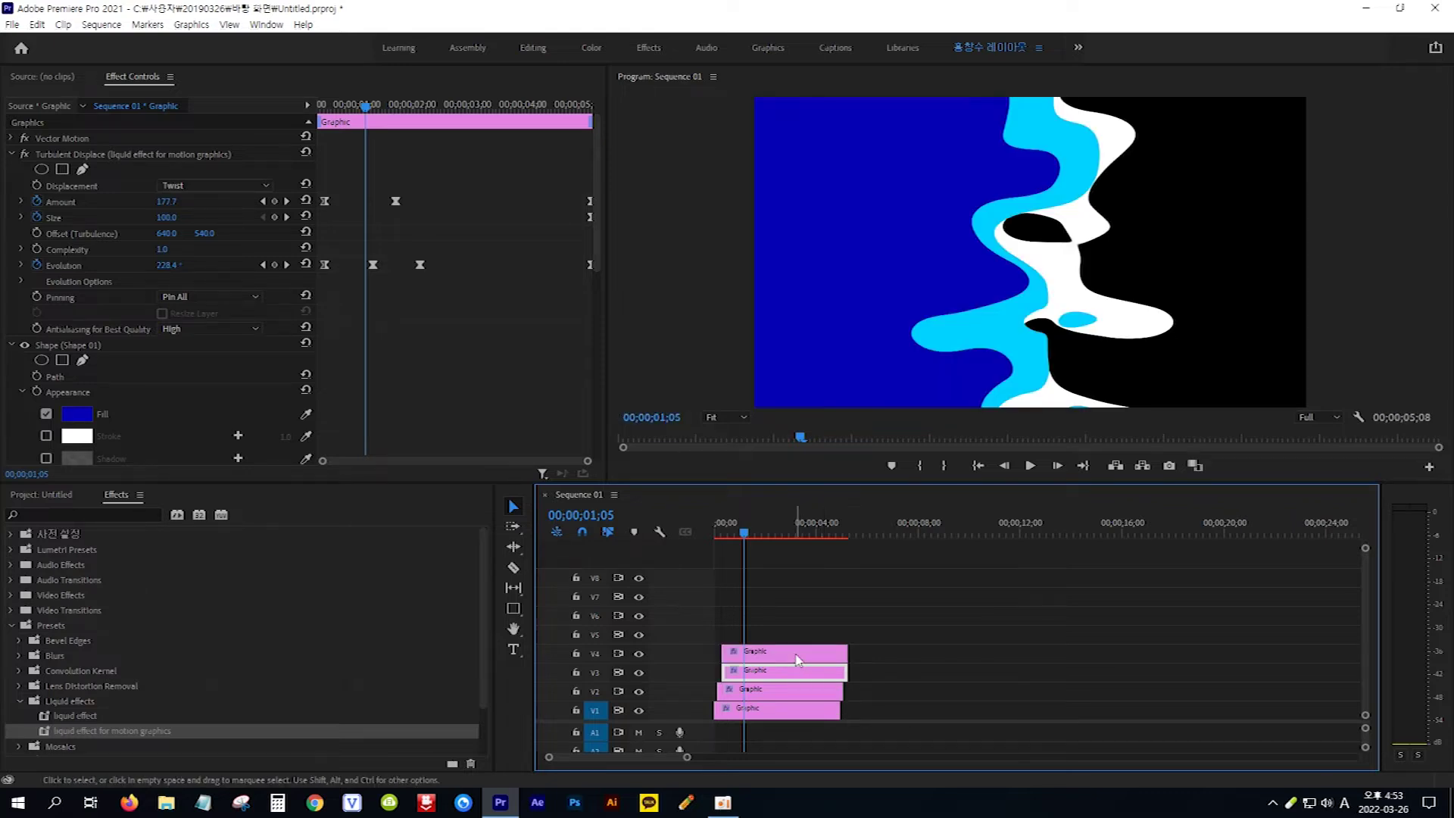
{"action": "left_click", "coordinate": [796, 659]}
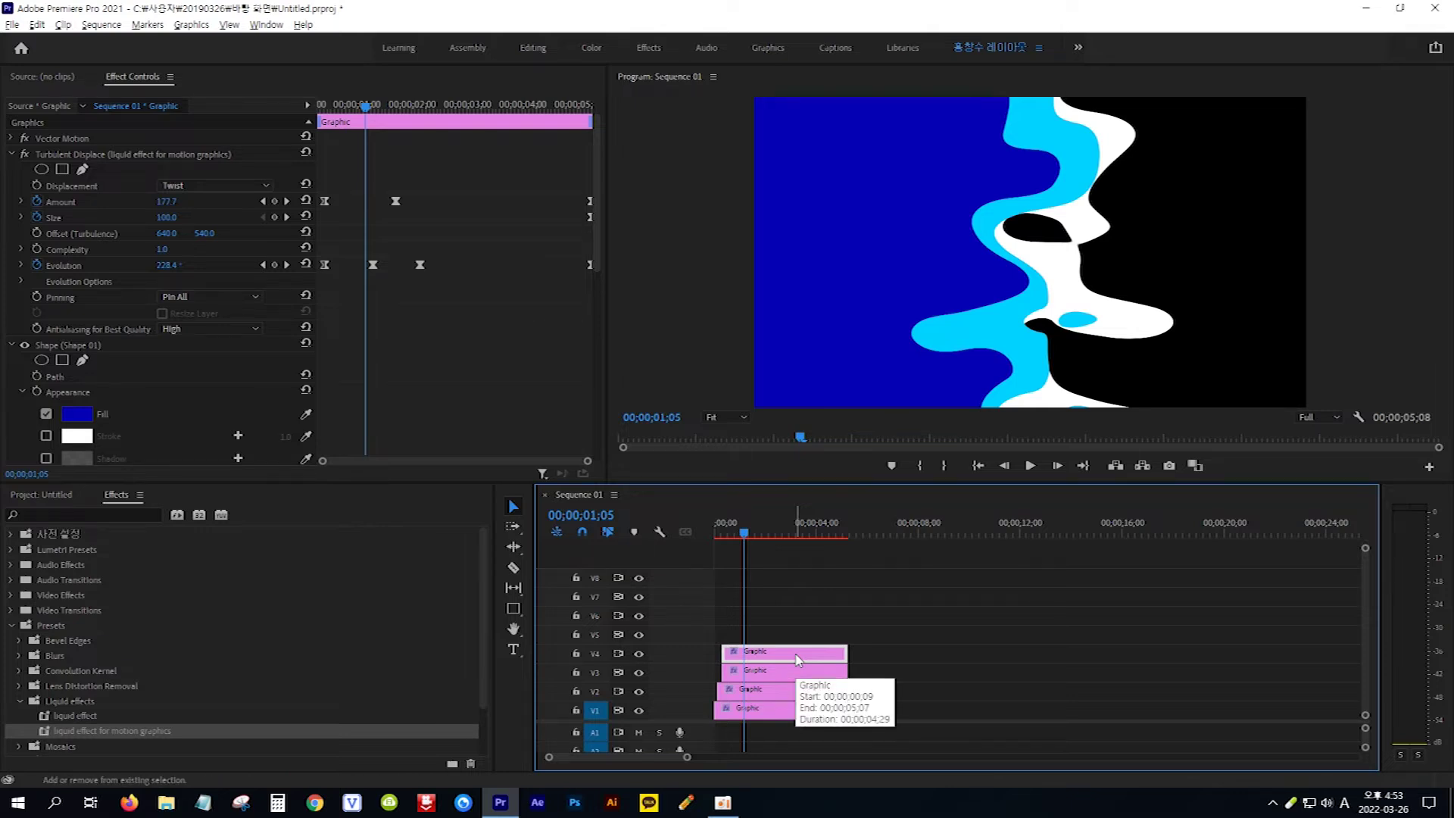
{"action": "key", "text": "shift+alt+Right"}
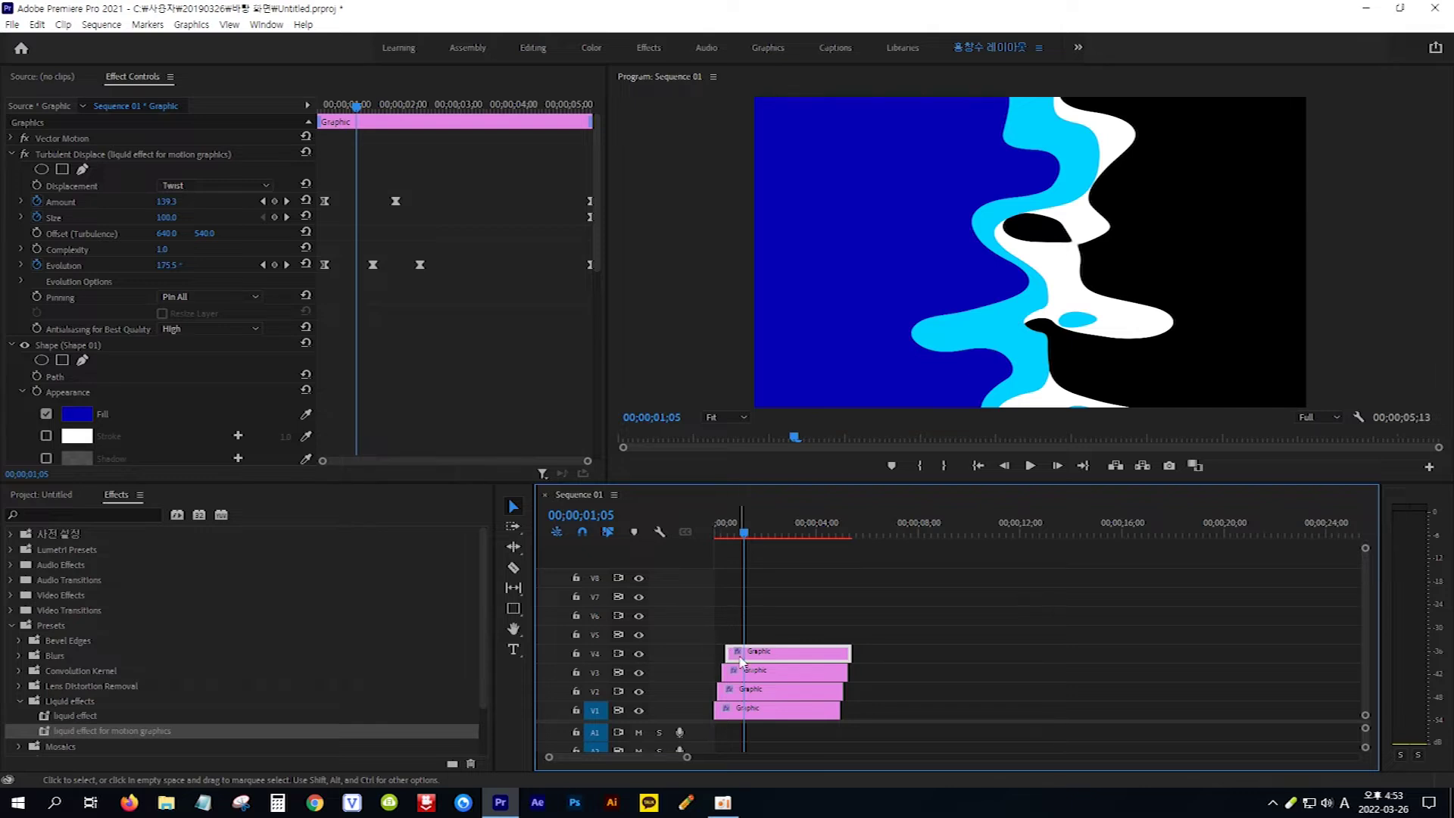
Set the V4 shape's fill color to black.
{"action": "left_click", "coordinate": [76, 414]}
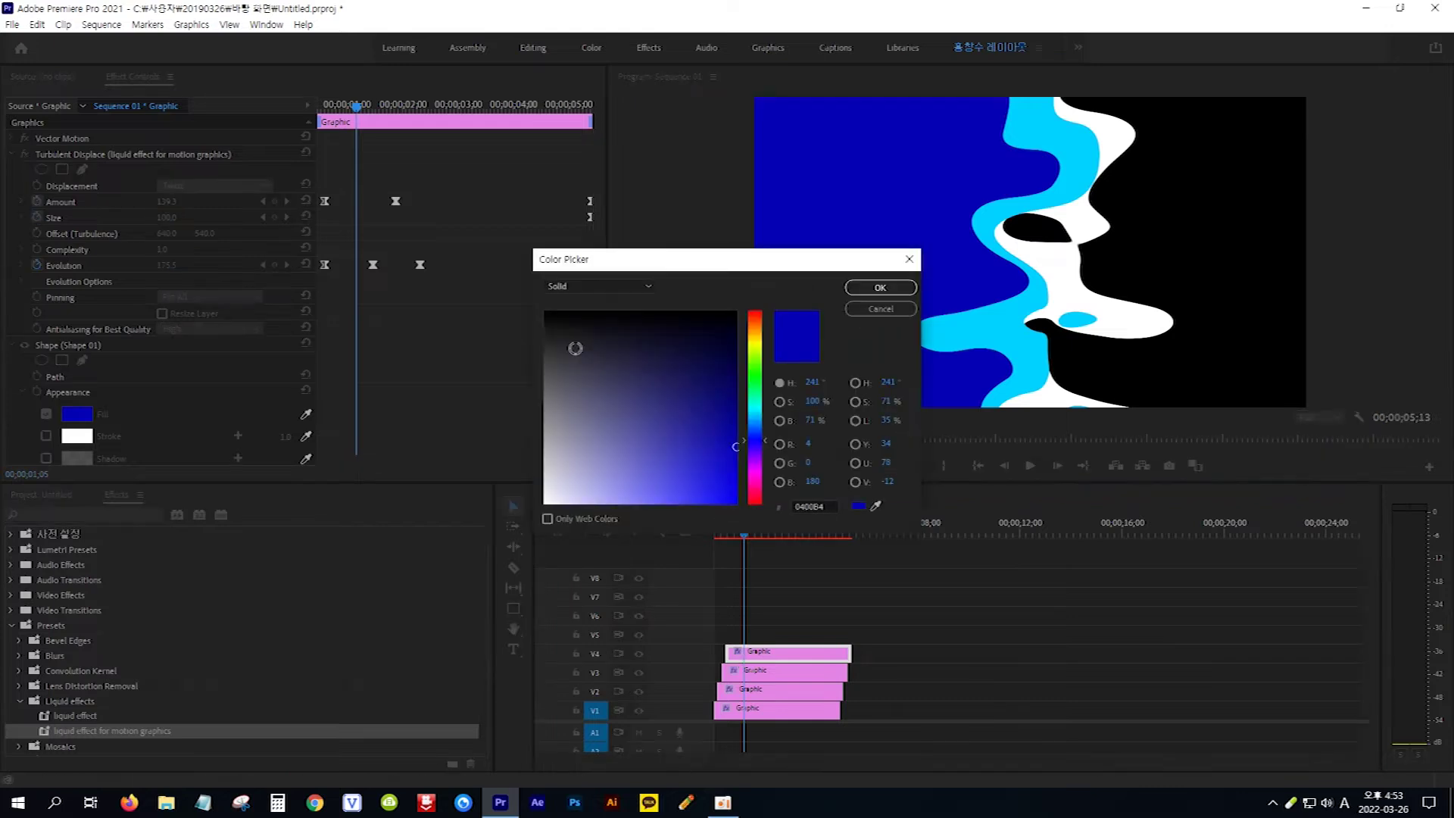
{"action": "left_click", "coordinate": [851, 309]}
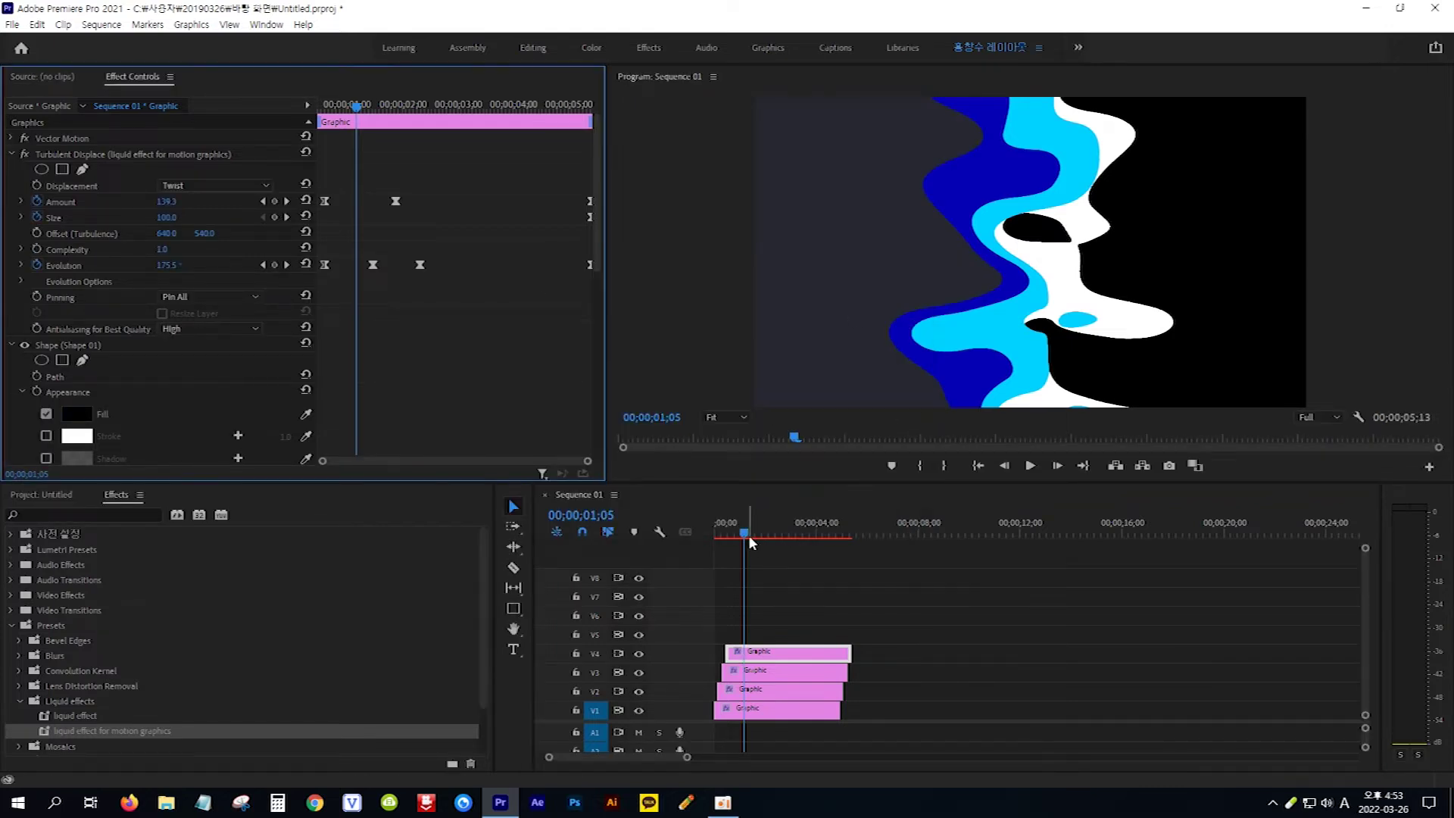
Preview the liquid animation and trim the ends of all four graphic clips to 00;00;03;11.
{"action": "left_click_drag", "start_coordinate": [749, 535], "coordinate": [716, 536]}
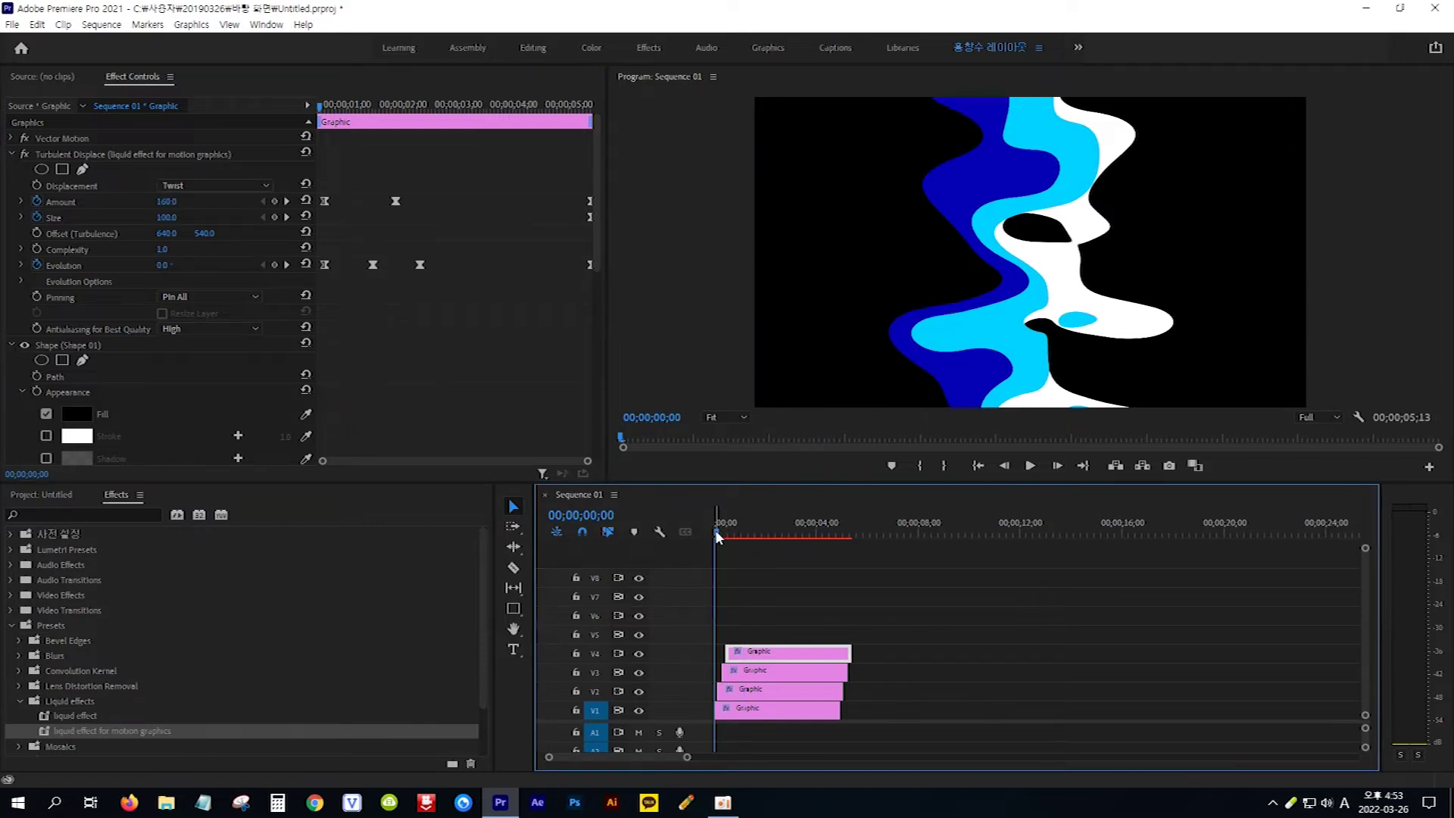
{"action": "left_click_drag", "start_coordinate": [716, 532], "coordinate": [779, 533]}
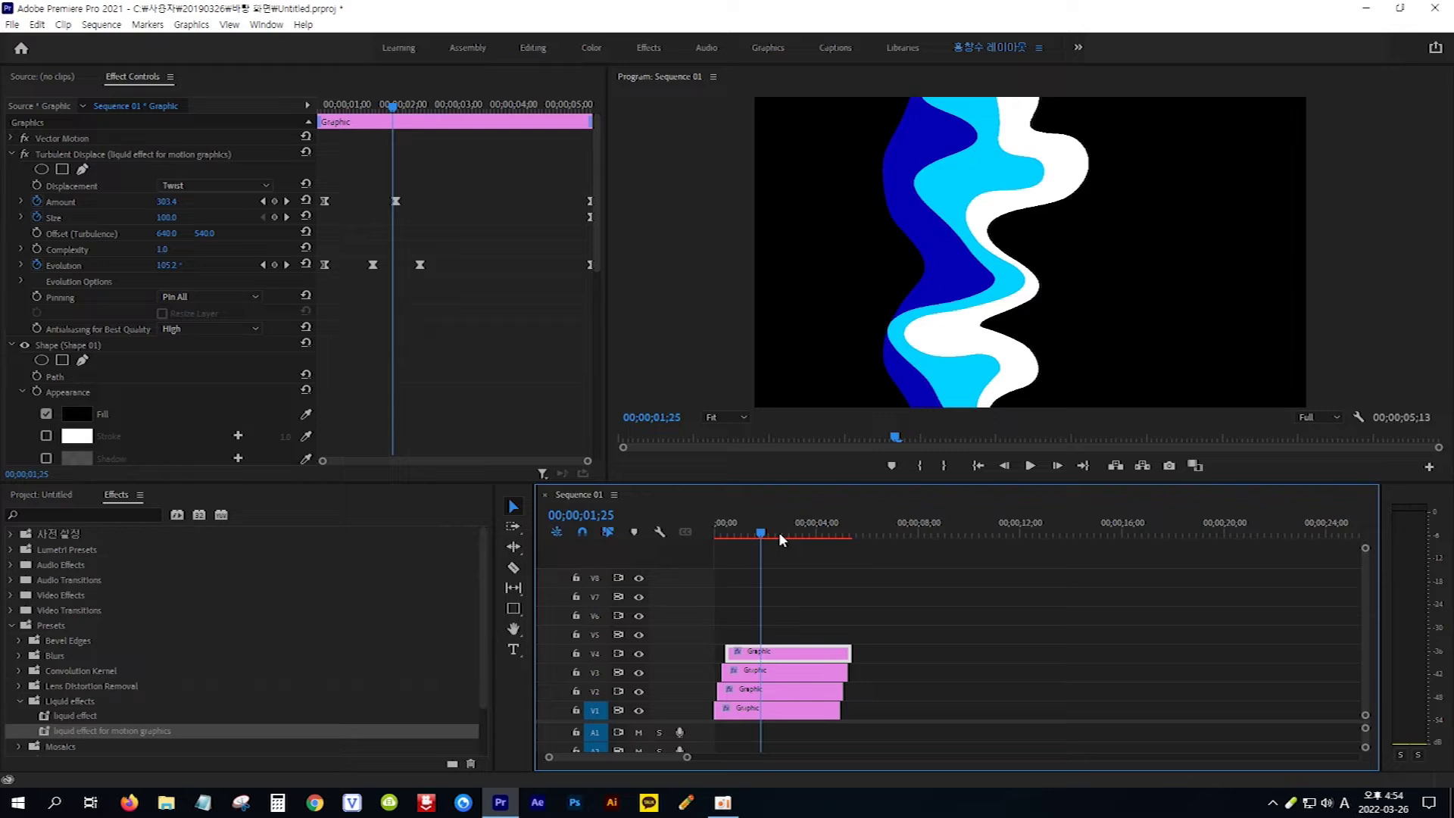
{"action": "mouse_move", "coordinate": [779, 532]}
{"action": "left_mouse_down"}
{"action": "mouse_move", "coordinate": [762, 531]}
{"action": "mouse_move", "coordinate": [799, 540]}
{"action": "left_mouse_up"}
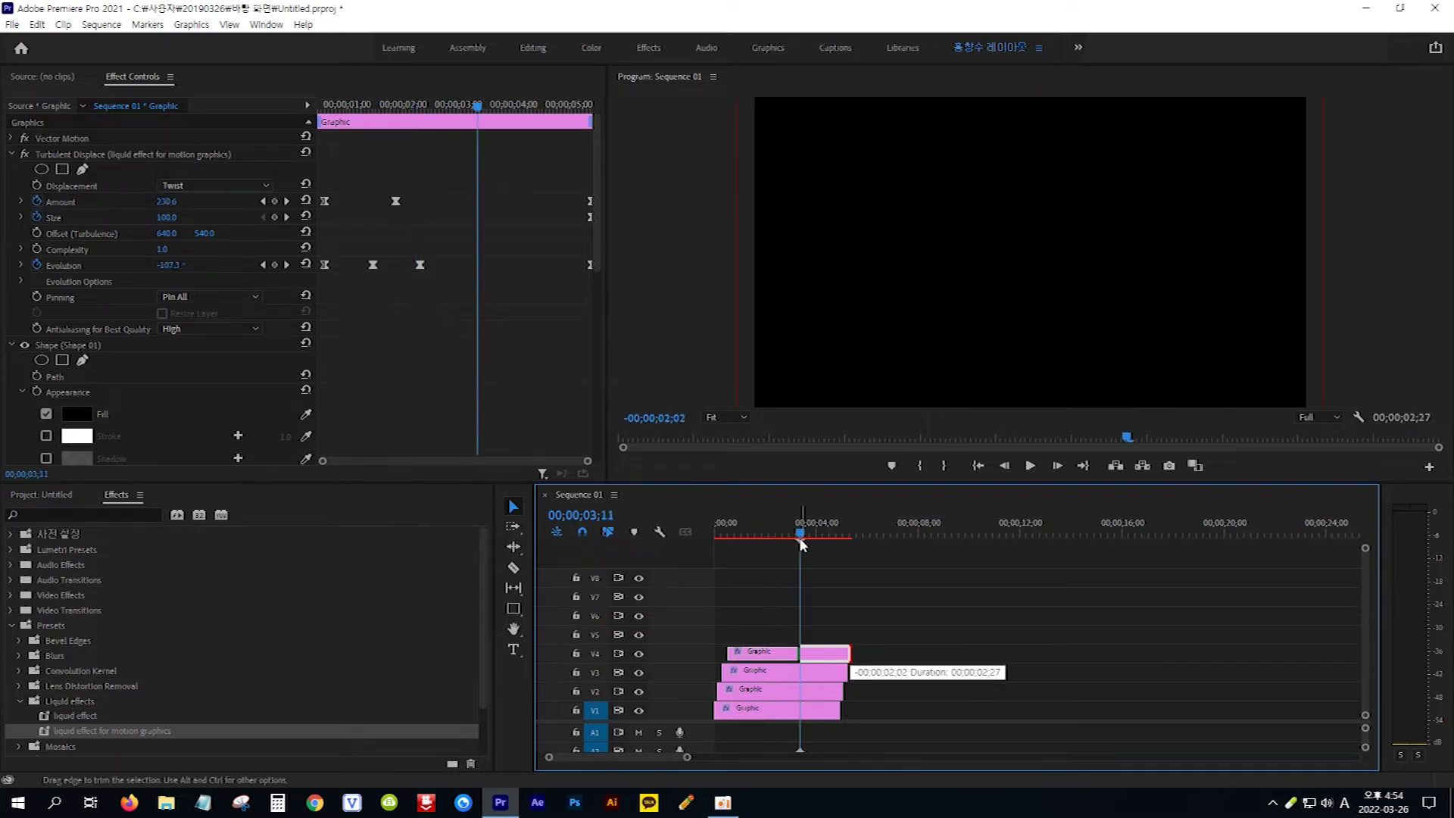
{"action": "left_click_drag", "start_coordinate": [849, 653], "coordinate": [799, 653]}
{"action": "left_click_drag", "start_coordinate": [846, 673], "coordinate": [805, 711]}
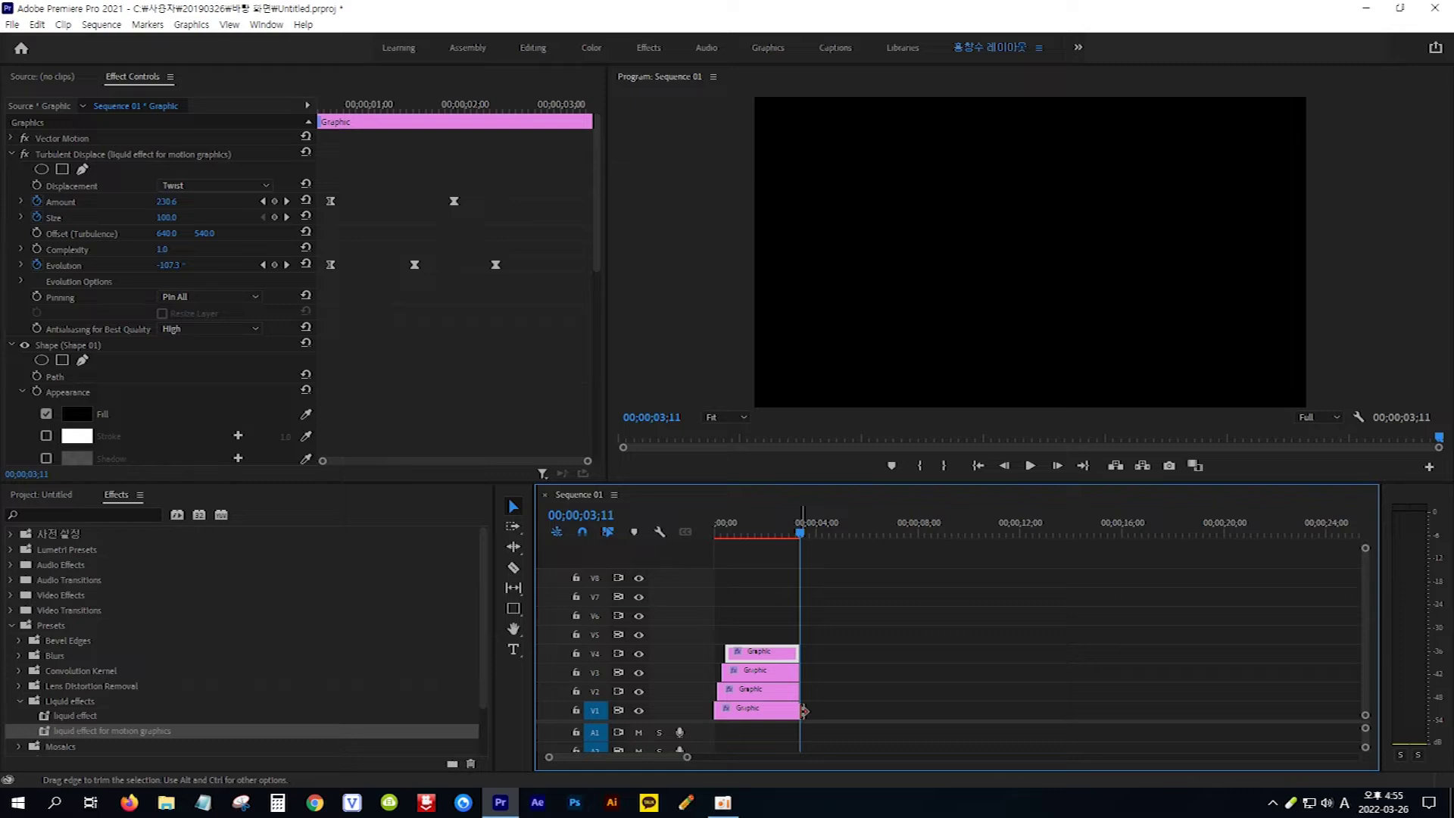
Add the text "HONGART" near the middle of the frame at 00;00;03;11 on track V1.
{"action": "left_click", "coordinate": [514, 653]}
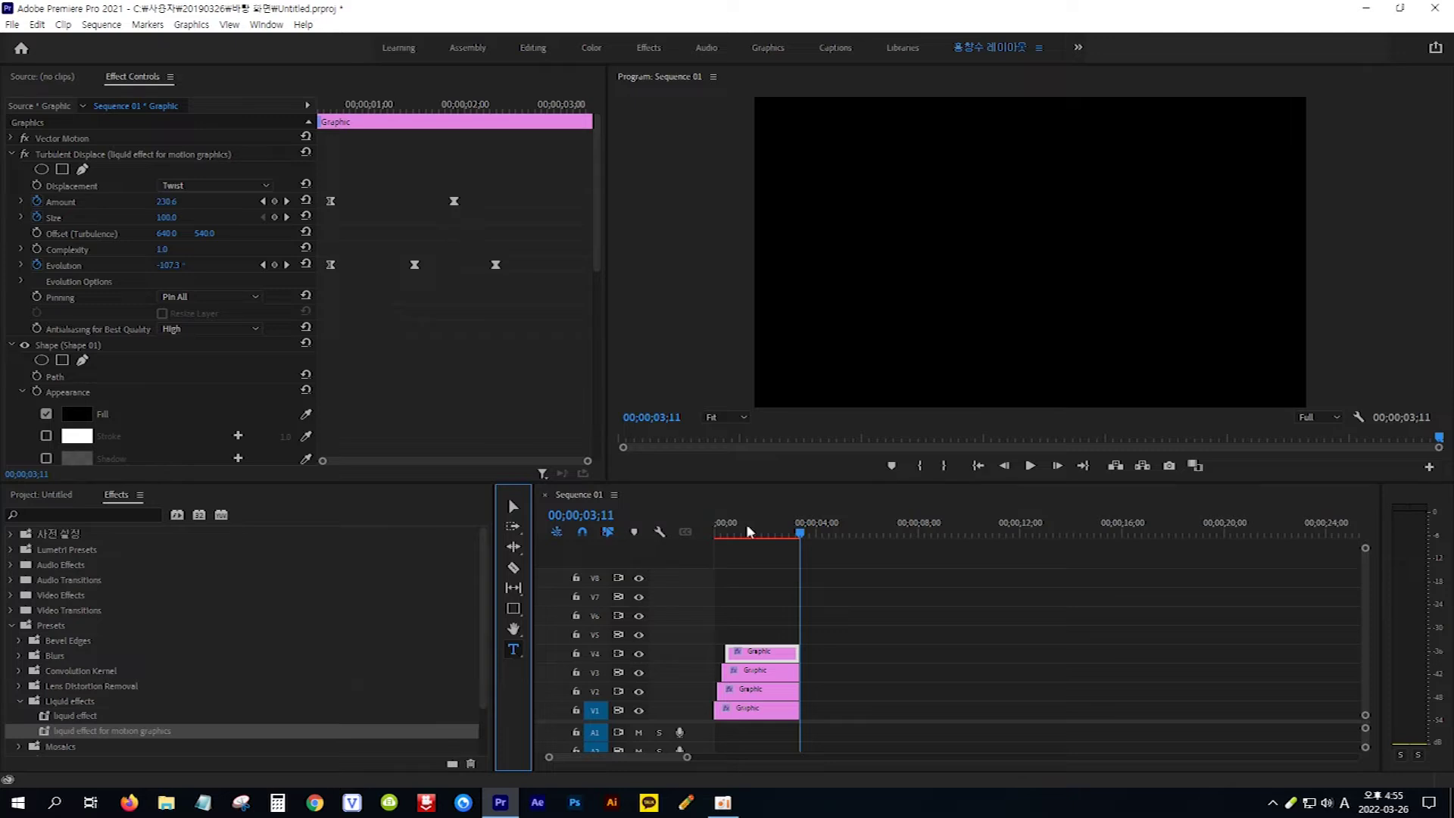
{"action": "left_click", "coordinate": [923, 272]}
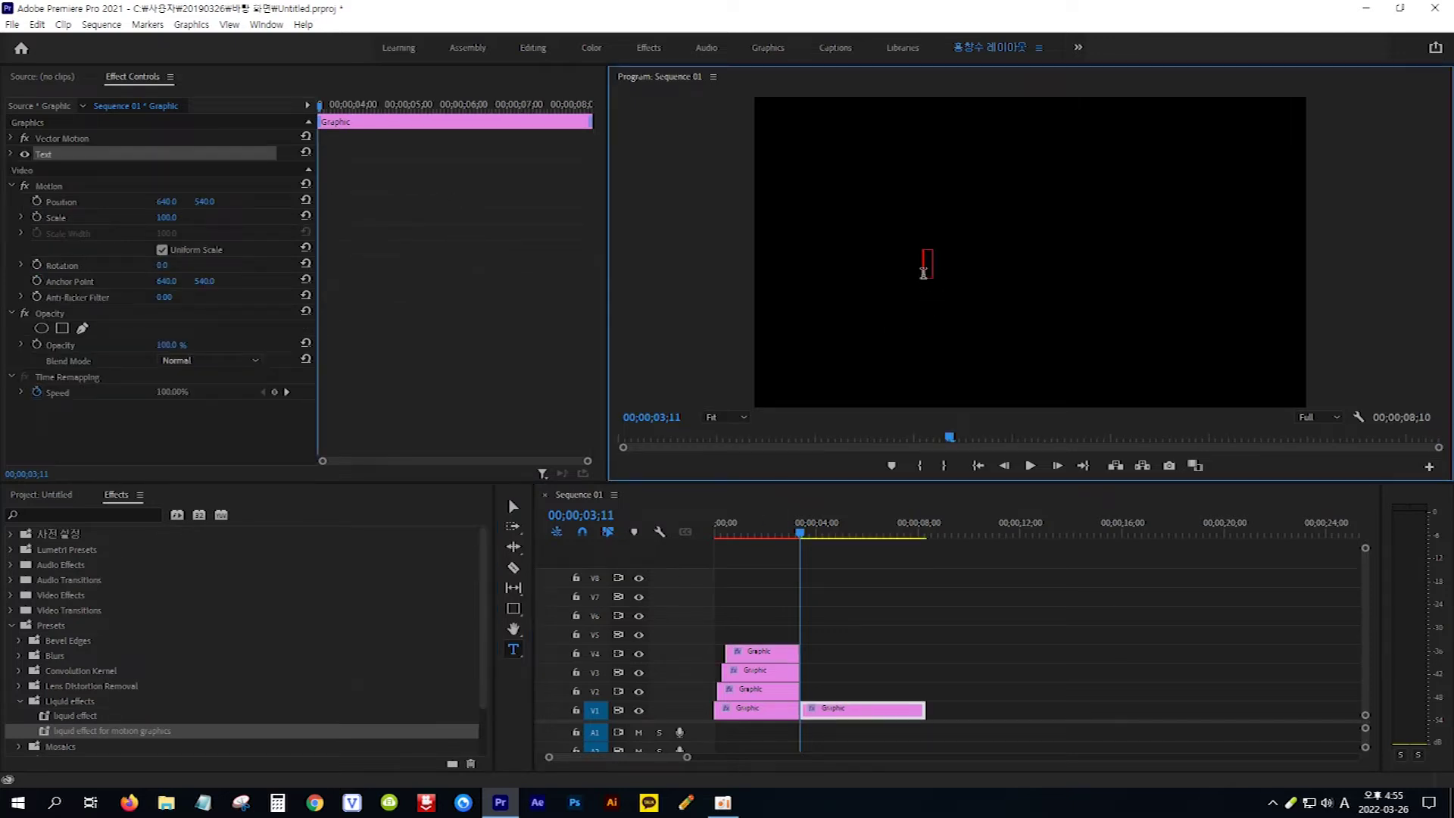
{"action": "type", "text": "HONG"}
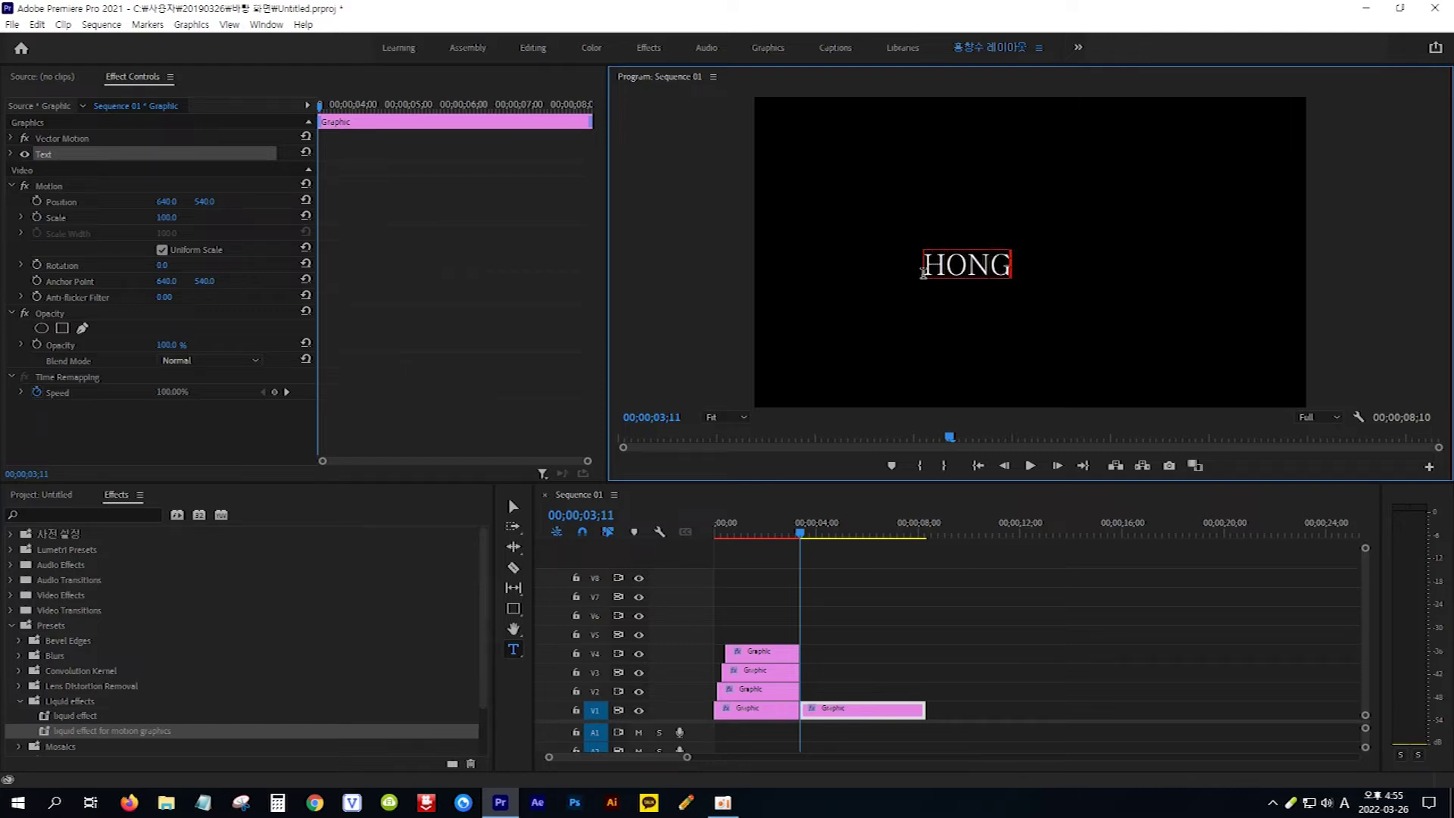
{"action": "type", "text": "ART"}
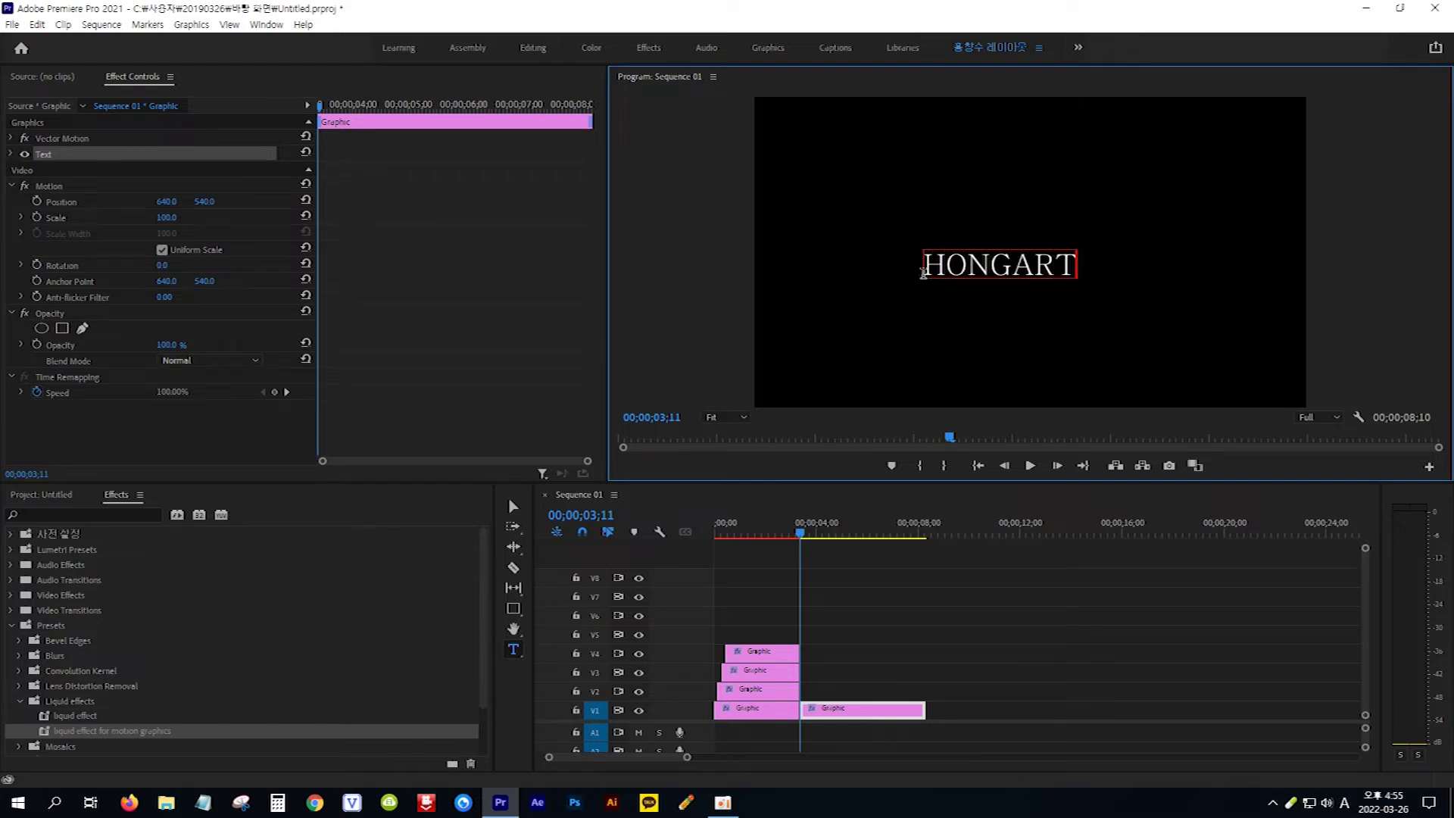
{"action": "left_click", "coordinate": [512, 506]}
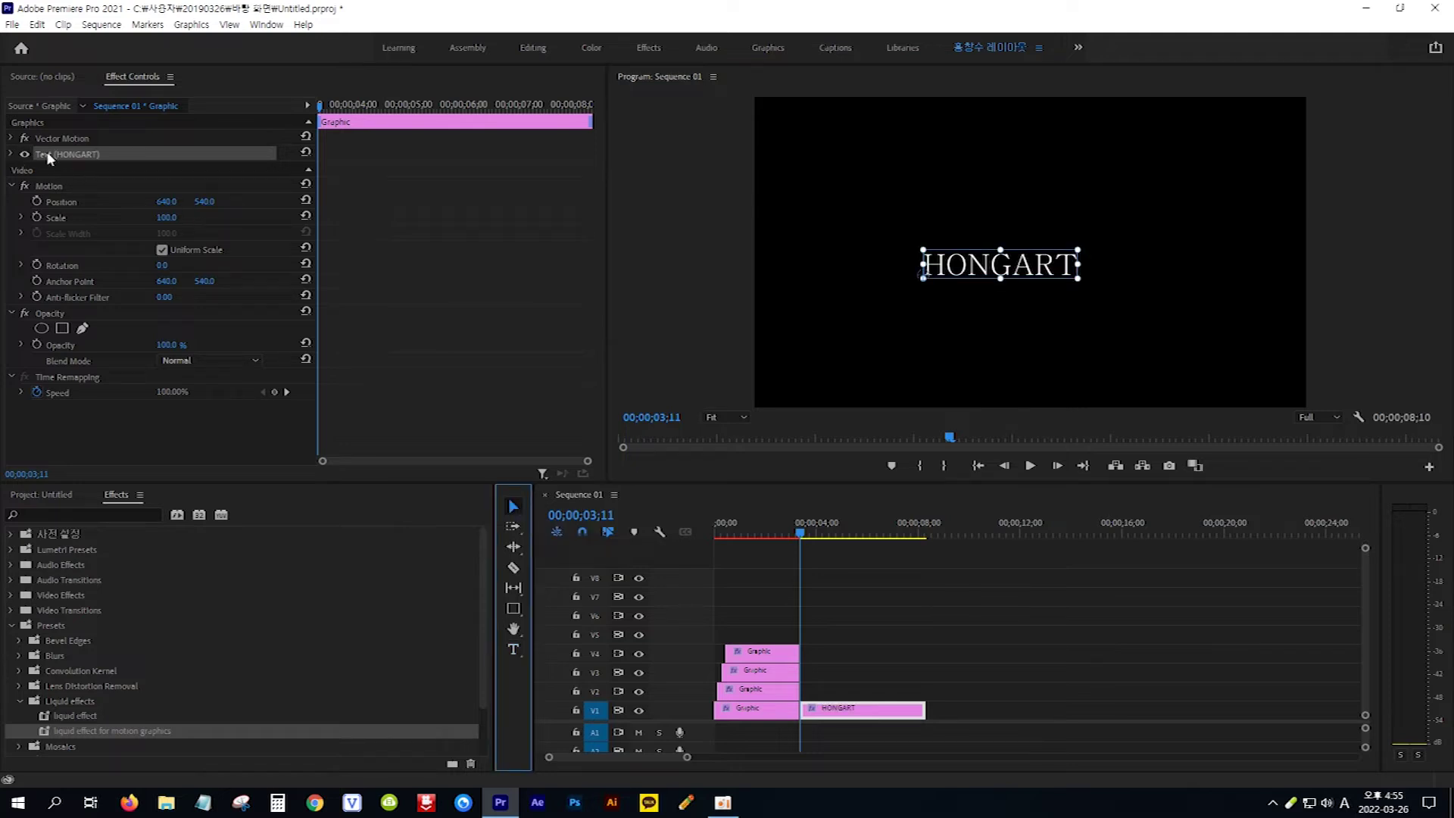
Set the HONGART title's font to Cooper Std.
{"action": "left_click", "coordinate": [11, 154]}
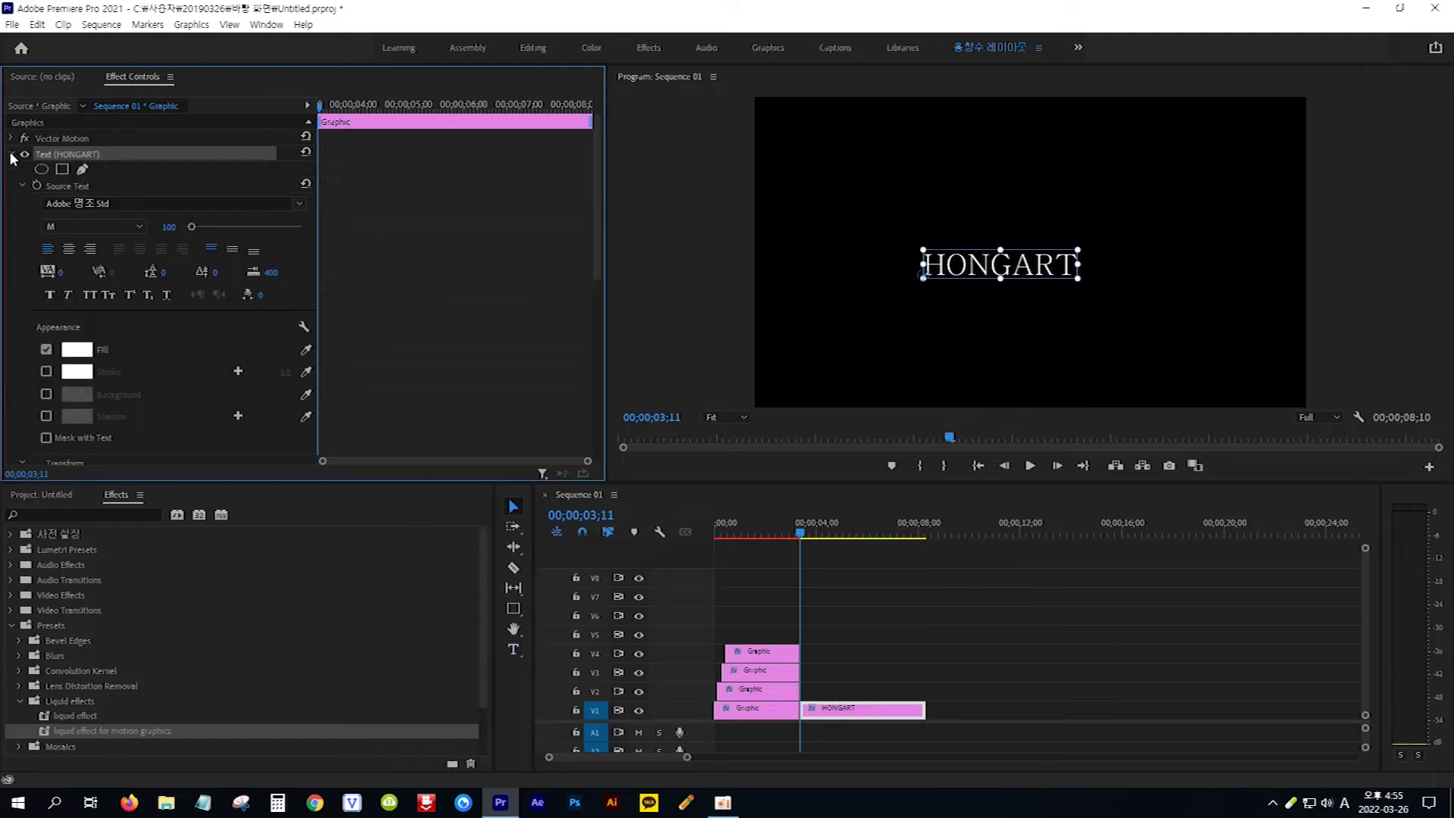
{"action": "left_click", "coordinate": [162, 204]}
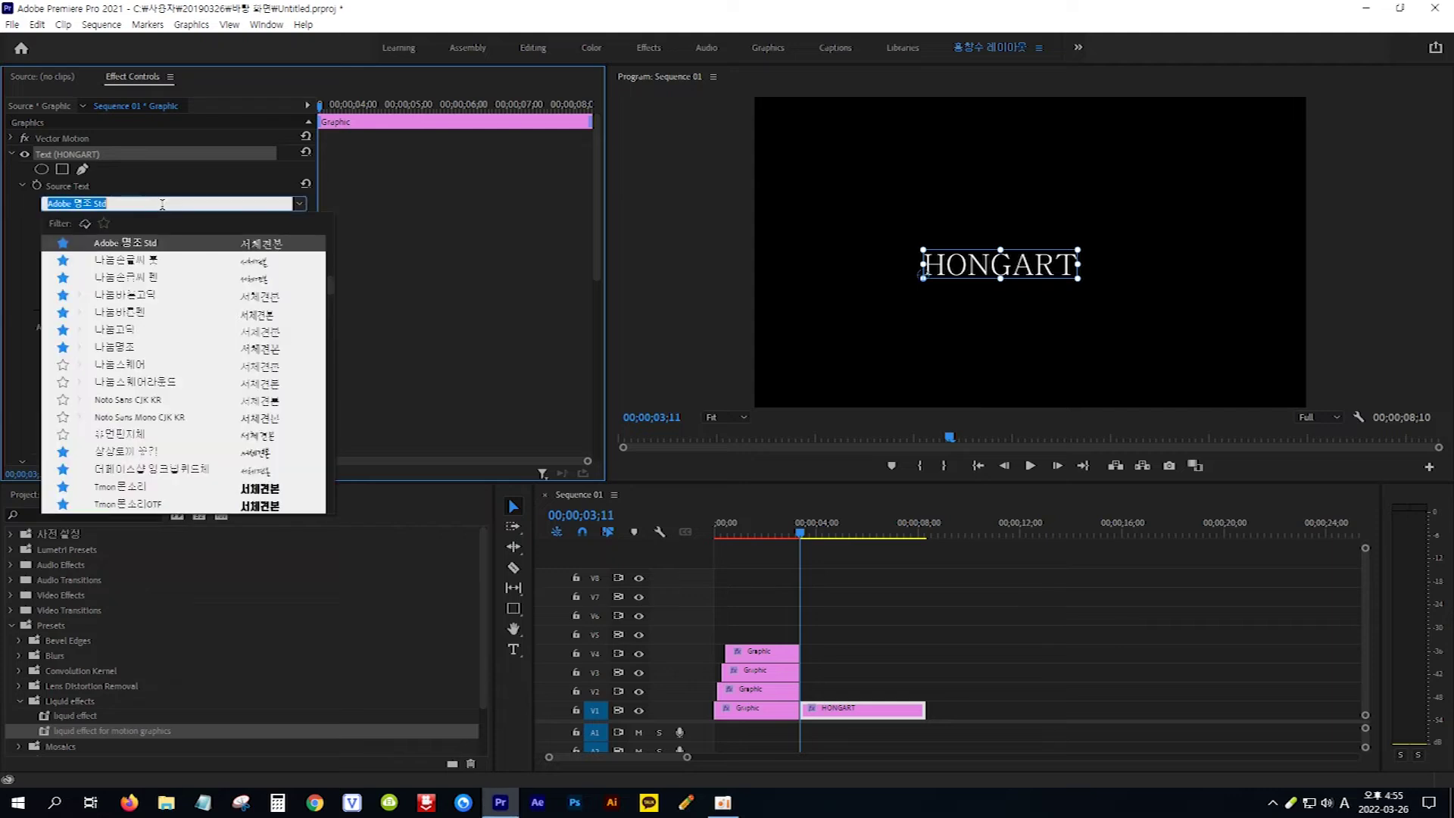
{"action": "left_click", "coordinate": [105, 224]}
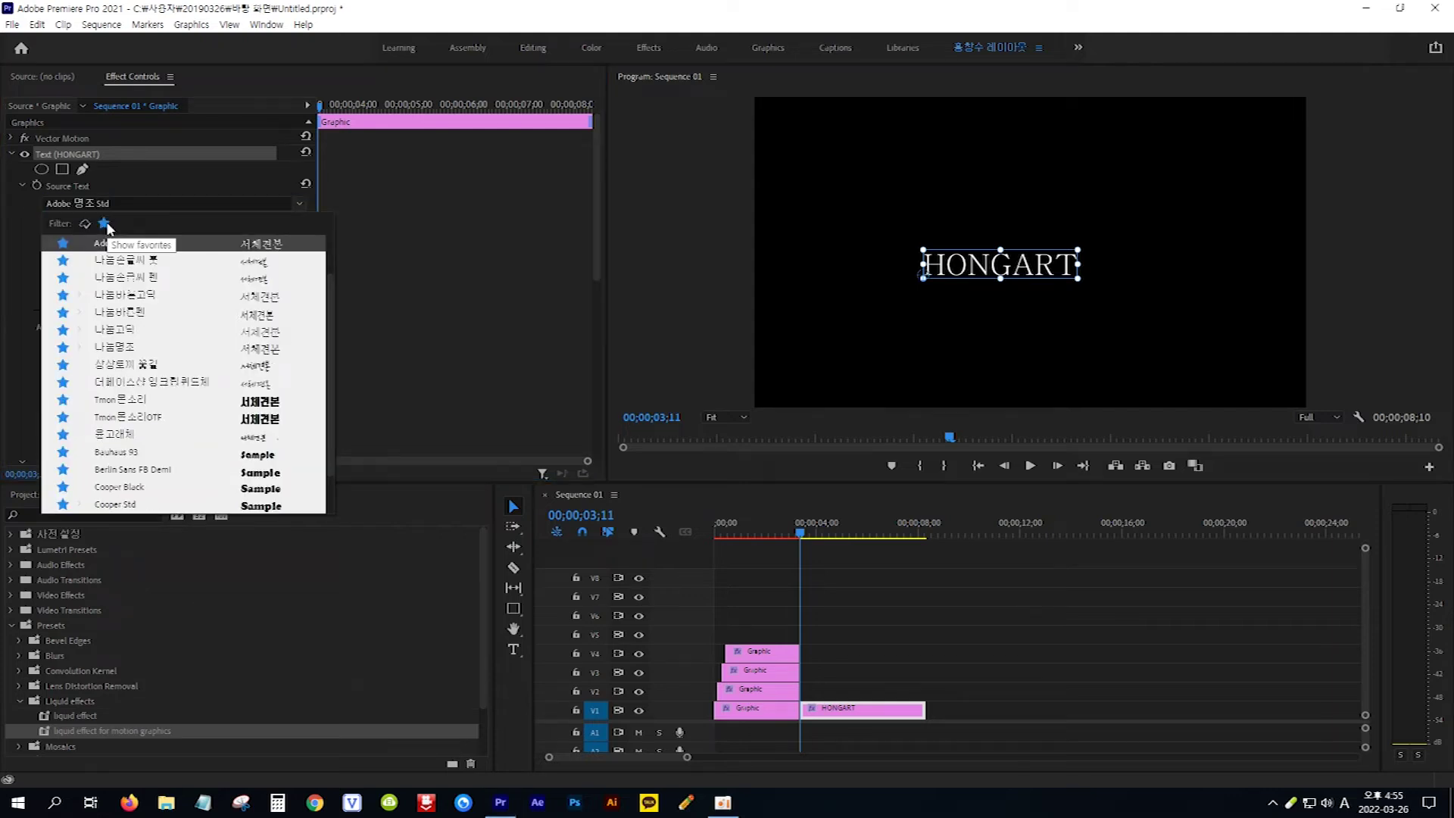
{"action": "left_click", "coordinate": [261, 504]}
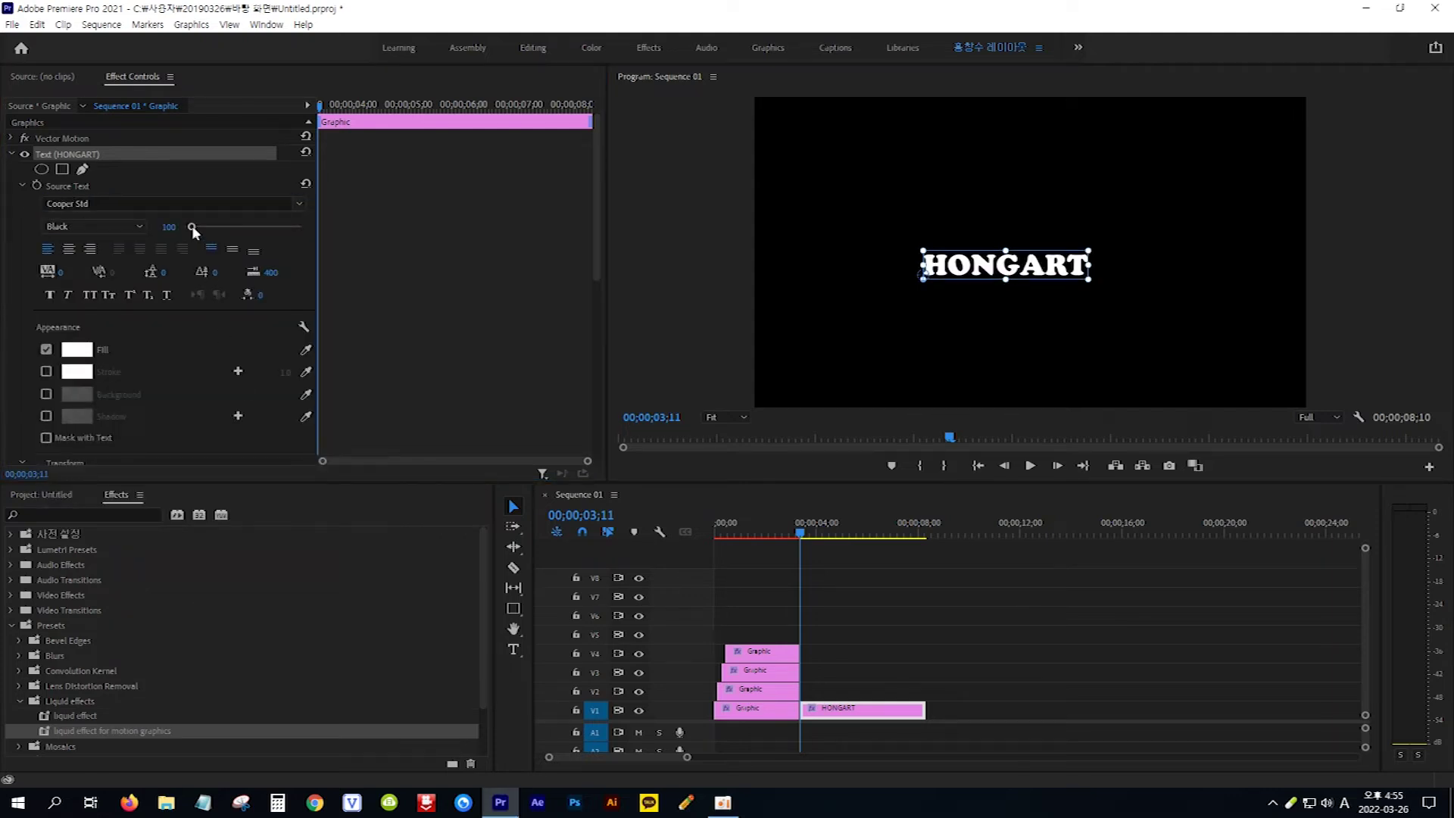
Set the HONGART text size to 200 and center the title in the frame.
{"action": "left_click_drag", "start_coordinate": [192, 226], "coordinate": [199, 226]}
{"action": "left_click", "coordinate": [164, 227]}
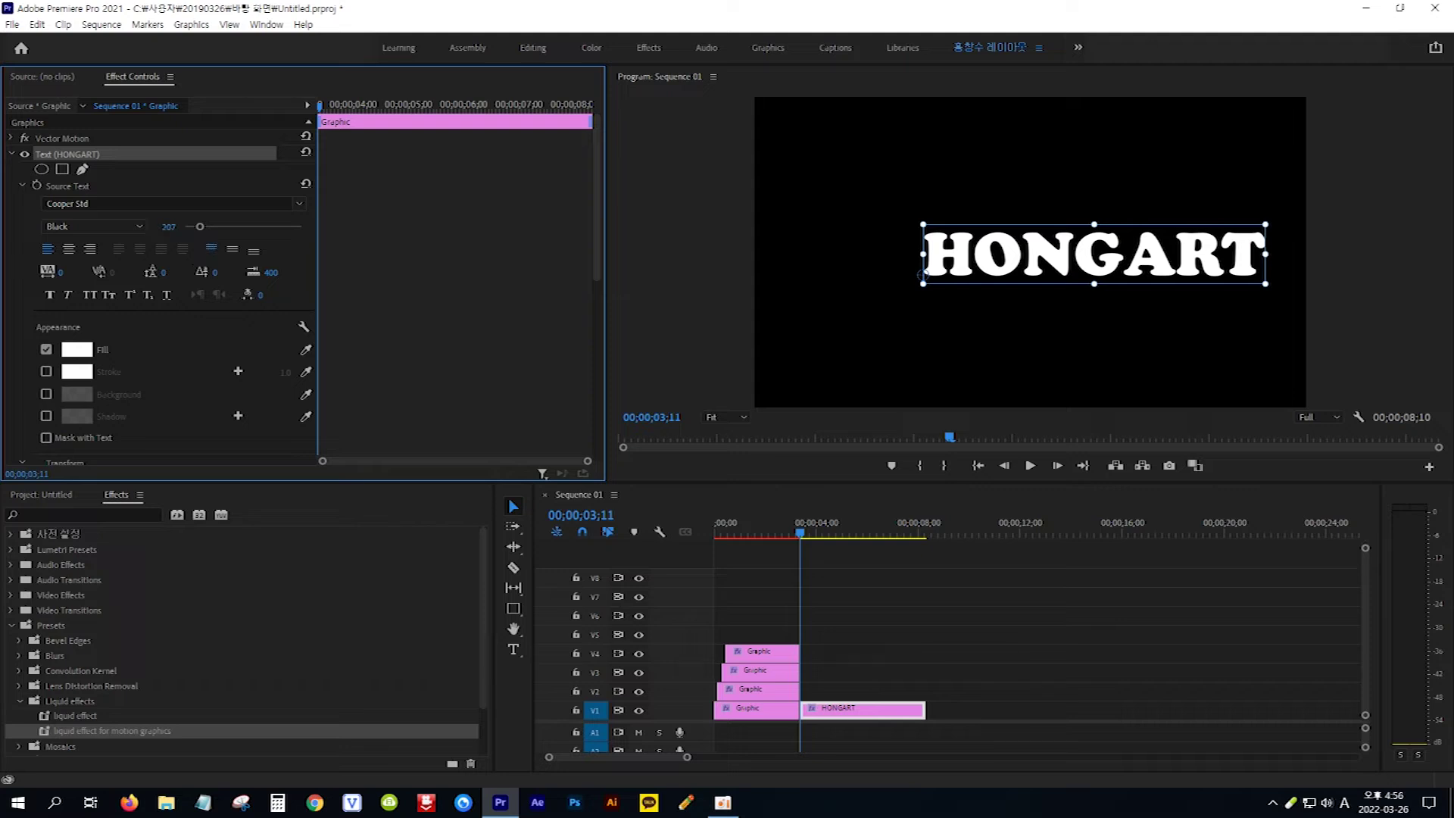
{"action": "type", "text": "2"}
{"action": "key", "text": "Return"}
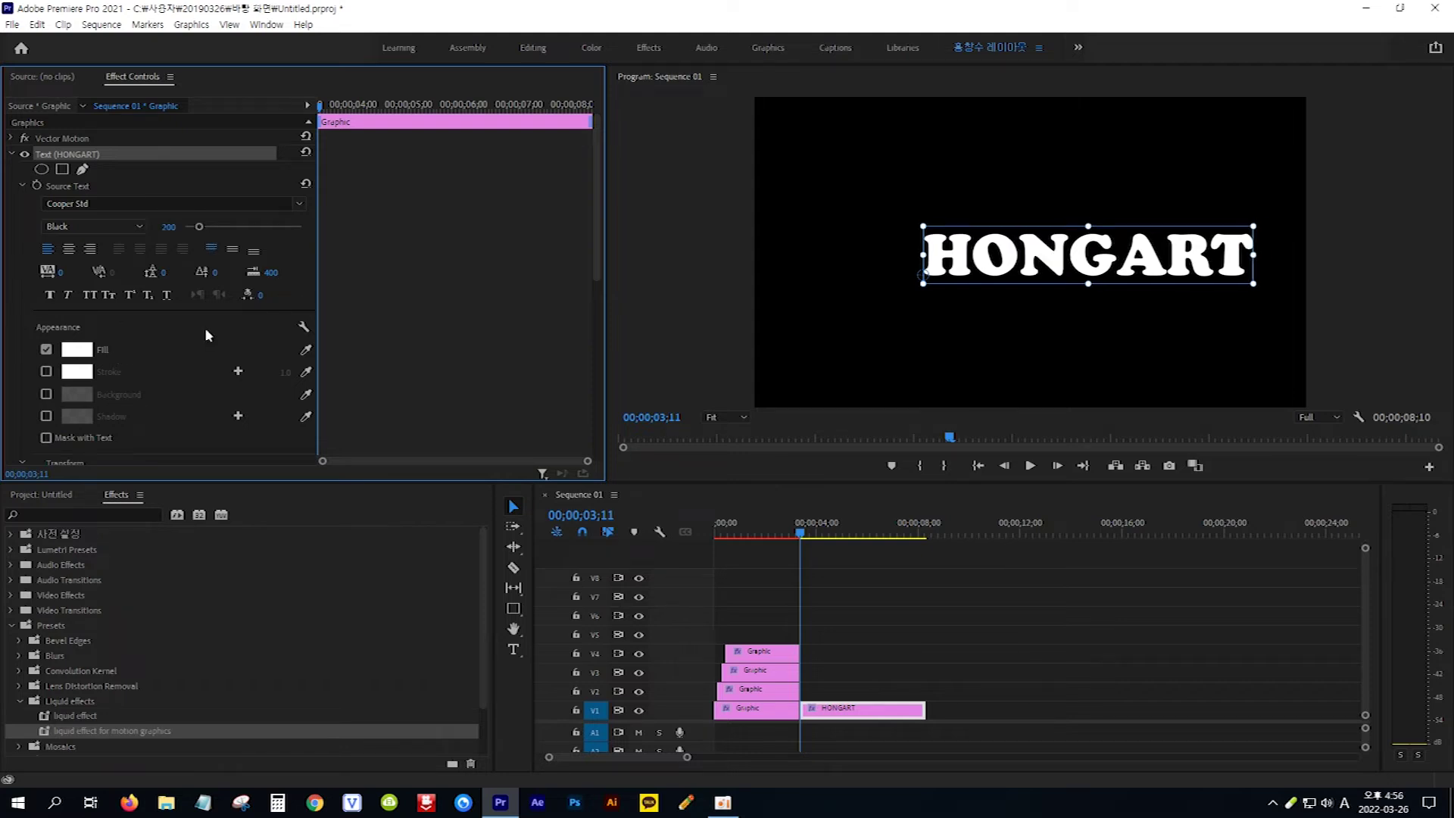
{"action": "left_click_drag", "start_coordinate": [1085, 263], "coordinate": [1030, 258]}
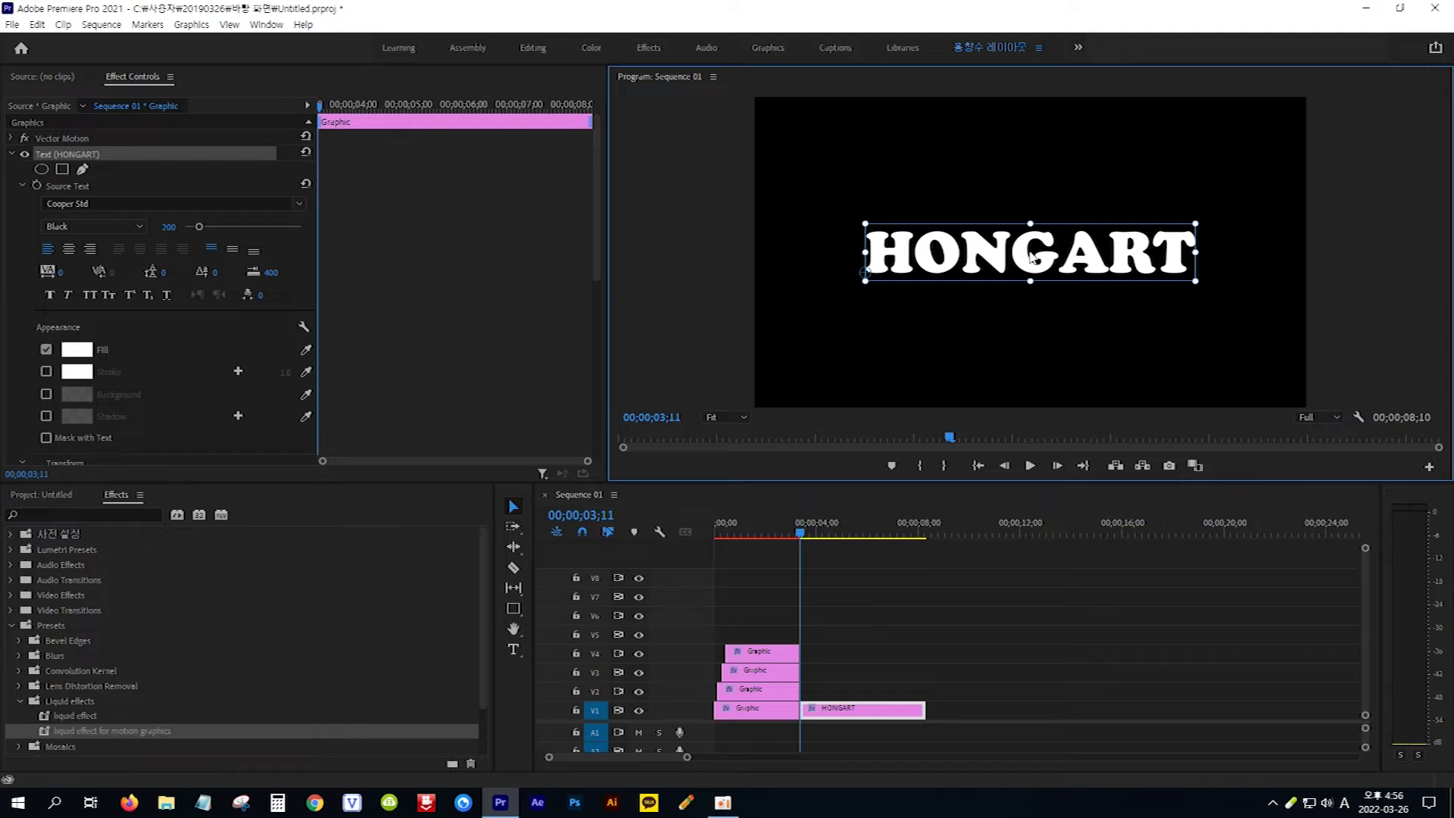
Draw a nearly full-width white rectangle over the title as a separate V2 clip and move it down below the text.
{"action": "left_click", "coordinate": [868, 654]}
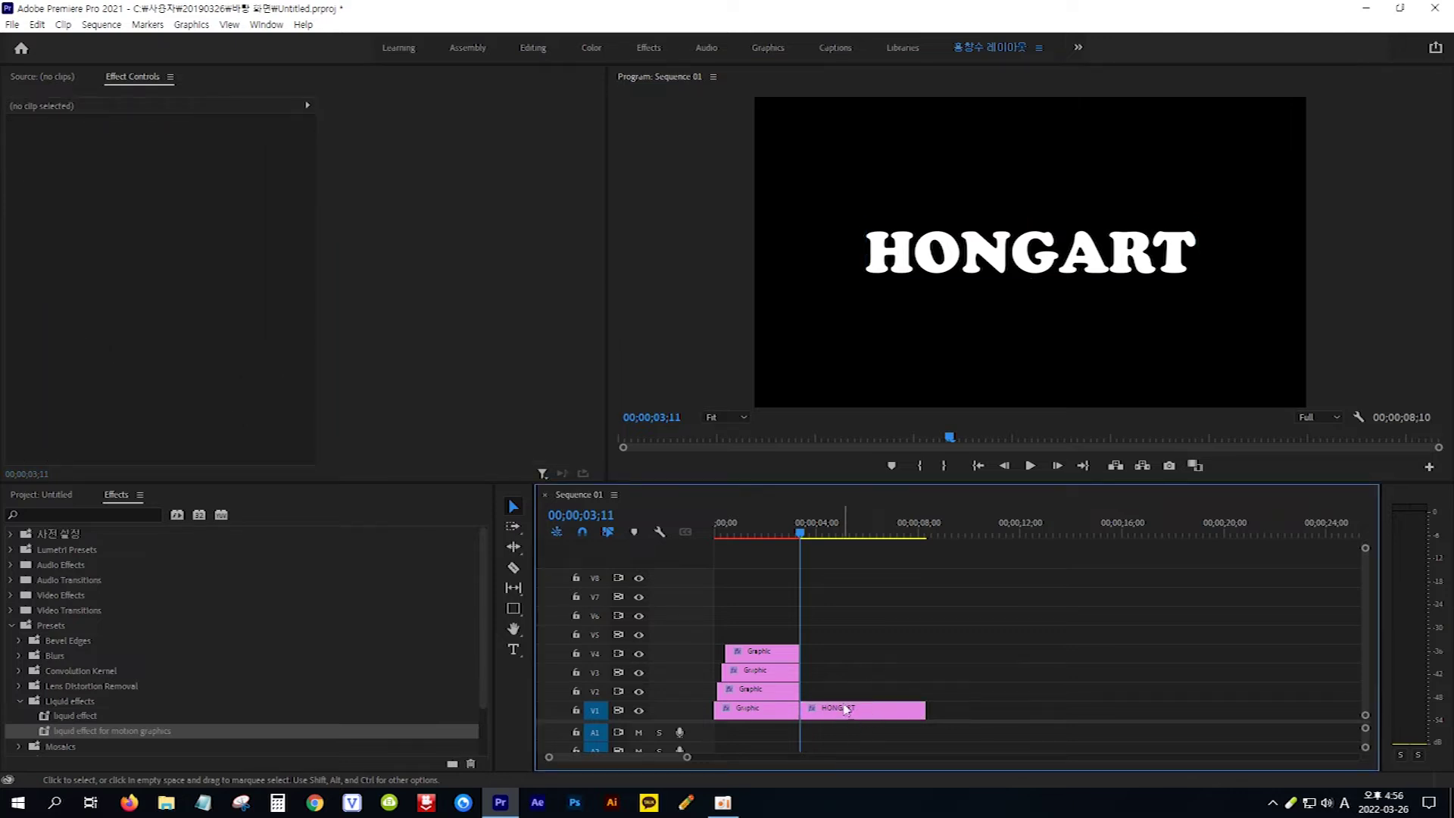
{"action": "left_click", "coordinate": [514, 610]}
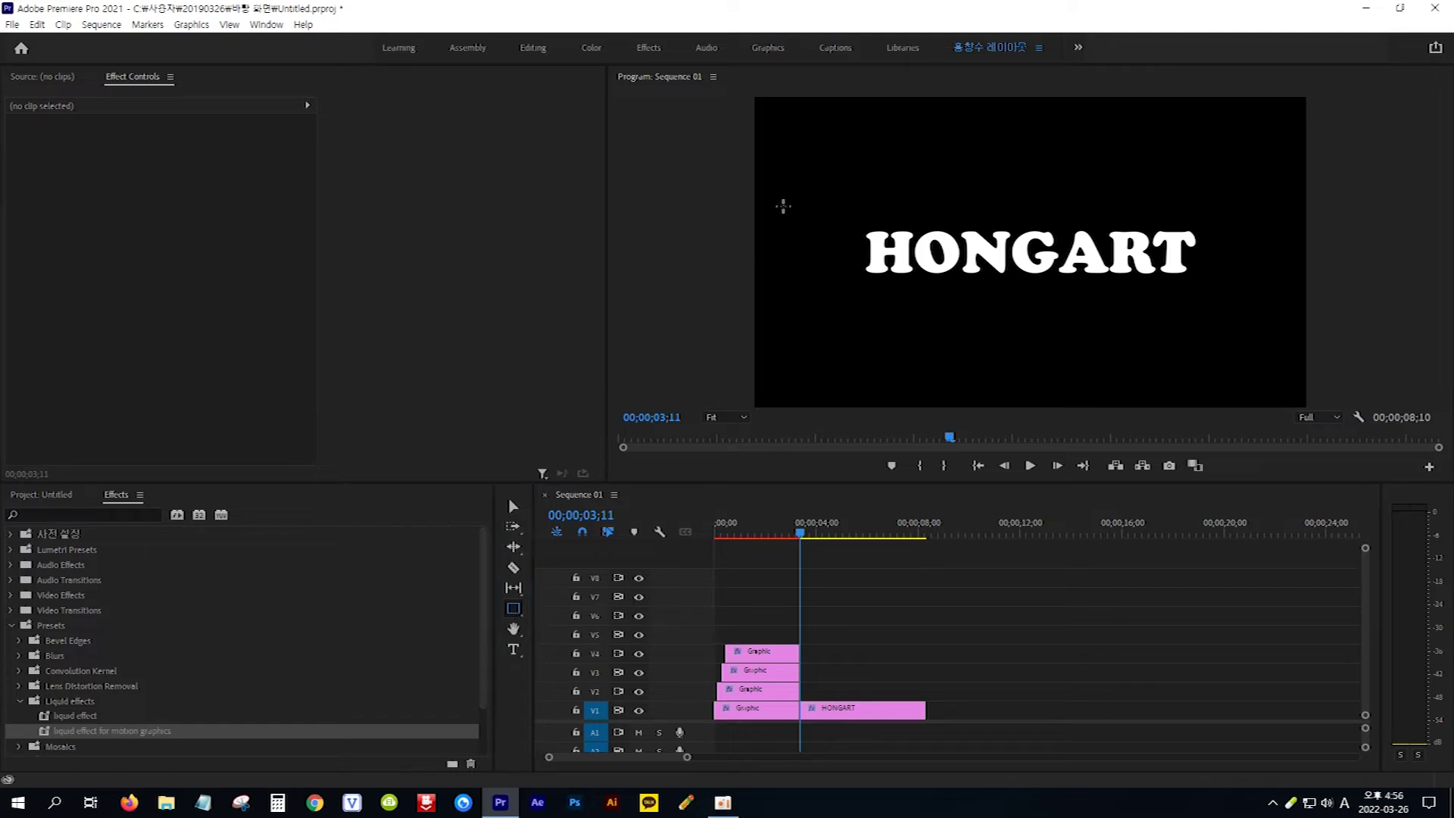
{"action": "mouse_move", "coordinate": [760, 168]}
{"action": "left_mouse_down"}
{"action": "mouse_move", "coordinate": [991, 275]}
{"action": "mouse_move", "coordinate": [1303, 342]}
{"action": "left_mouse_up"}
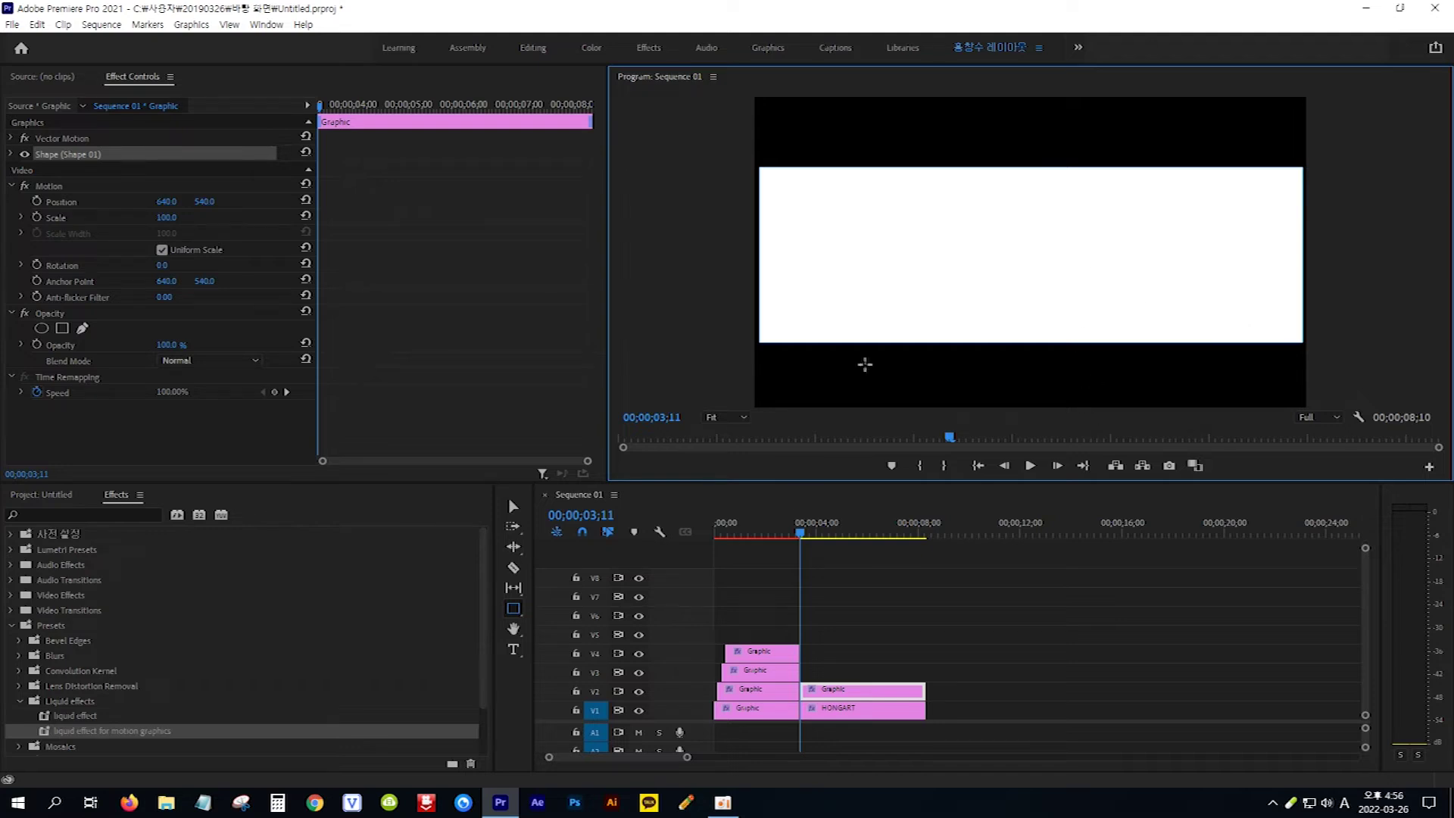
{"action": "left_click", "coordinate": [513, 508]}
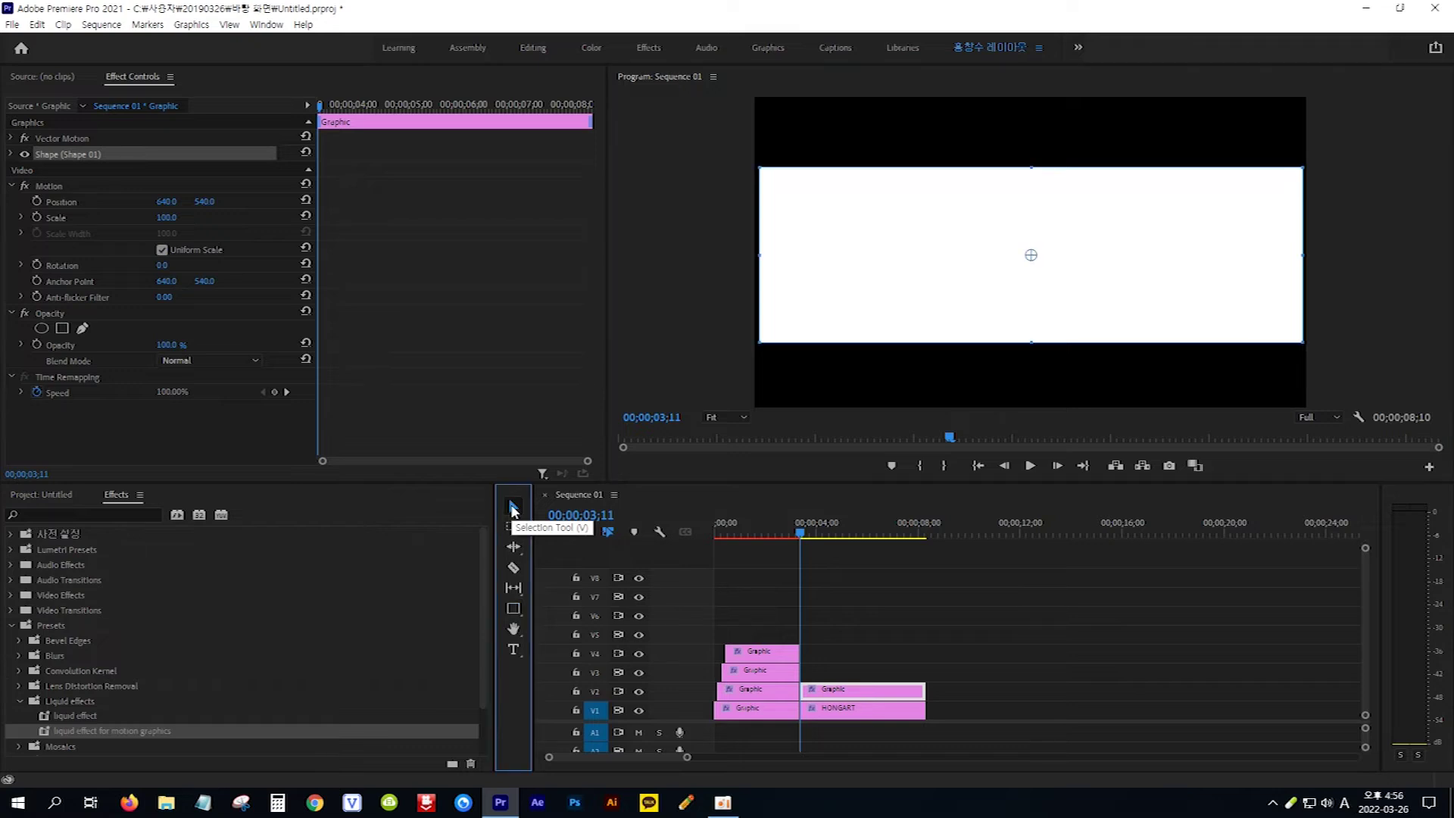
{"action": "left_click_drag", "start_coordinate": [971, 250], "coordinate": [969, 398]}
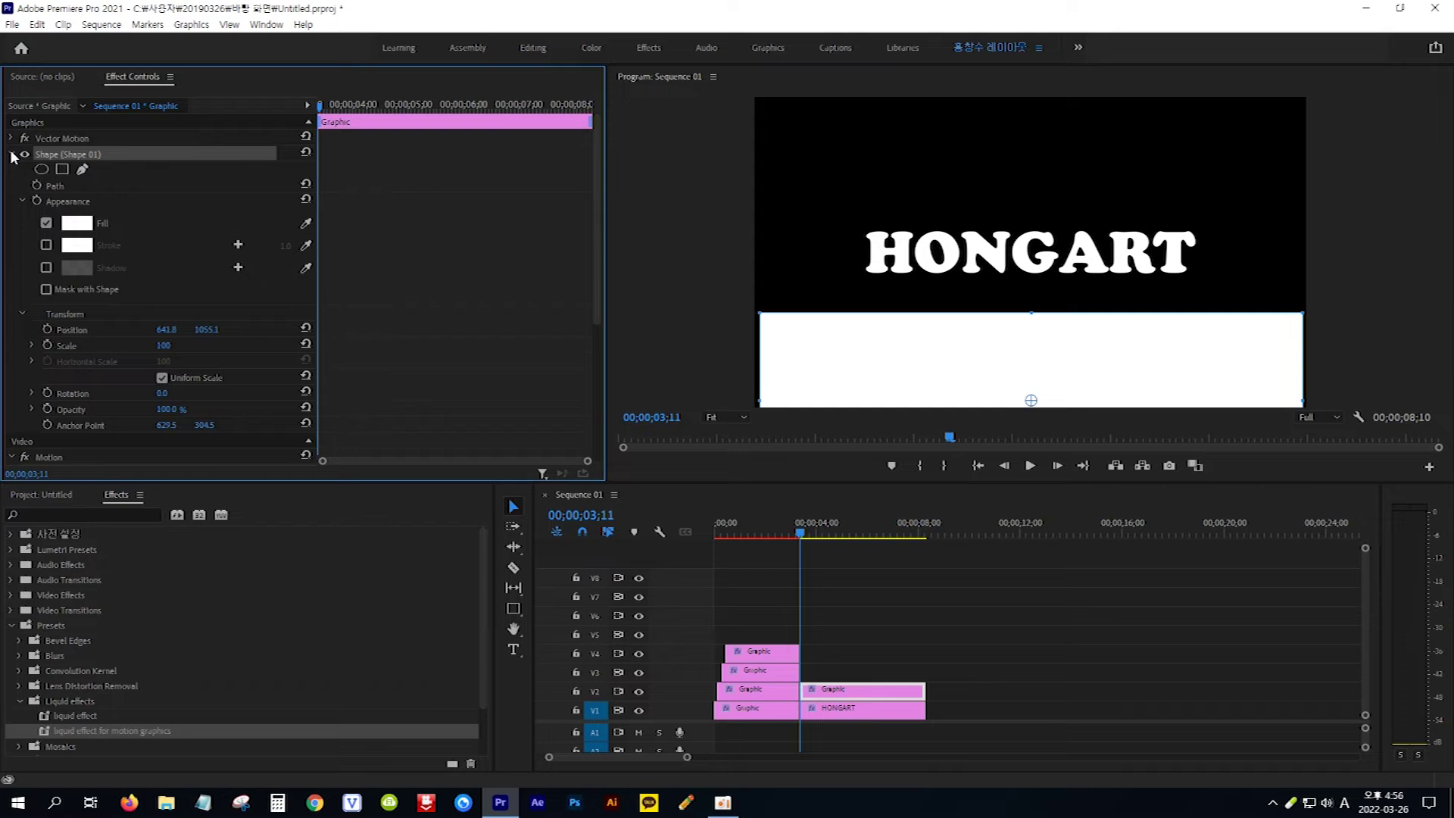
Keyframe the rectangle's Position at 00;00;03;11, and at 00;00;05;11 raise it over the title to a vertical position of 566.1.
{"action": "left_click", "coordinate": [47, 331]}
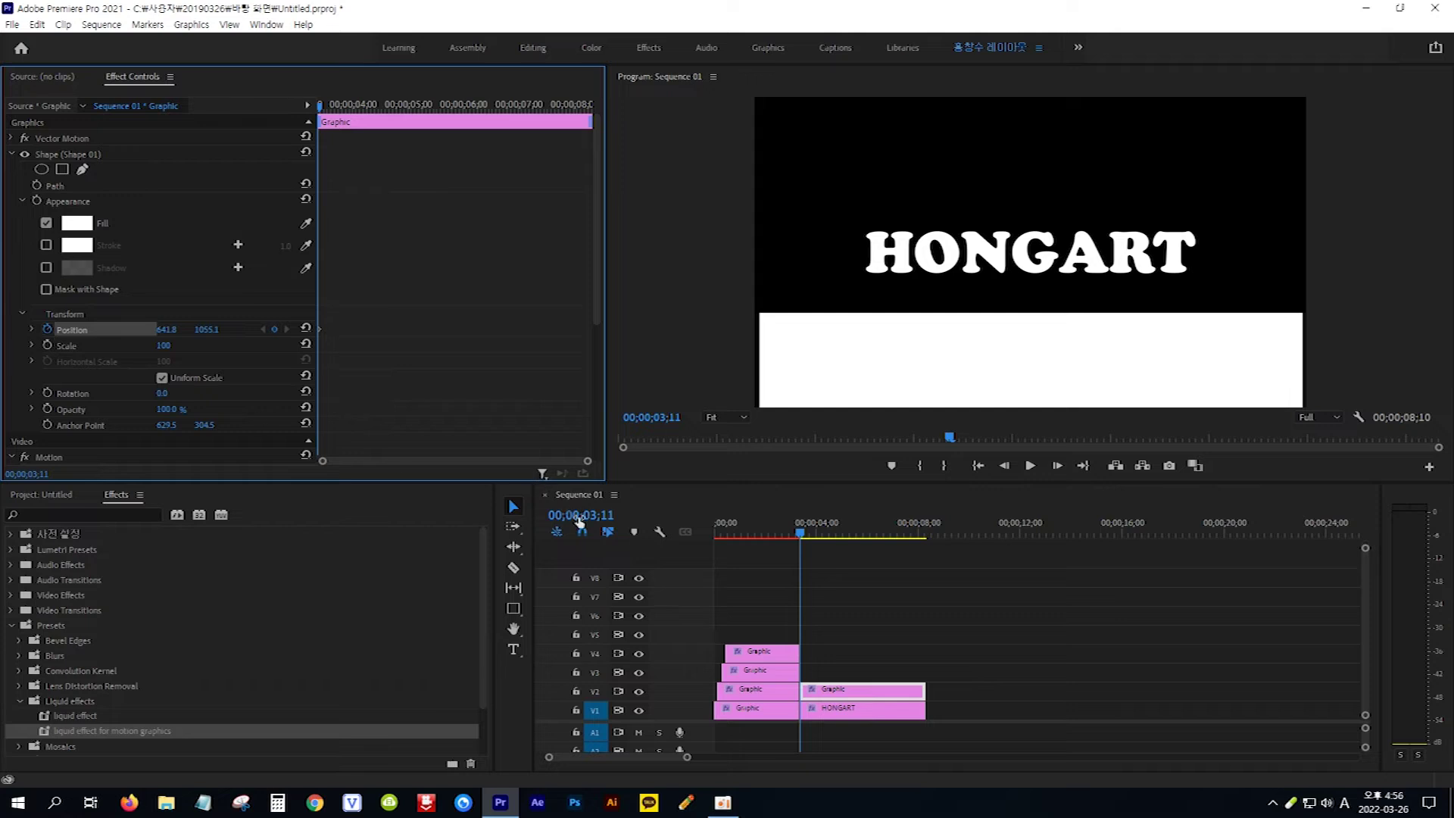
{"action": "left_click", "coordinate": [587, 515]}
{"action": "left_click", "coordinate": [600, 515]}
{"action": "key", "text": "BackSpace"}
{"action": "type", "text": "5"}
{"action": "key", "text": "Return"}
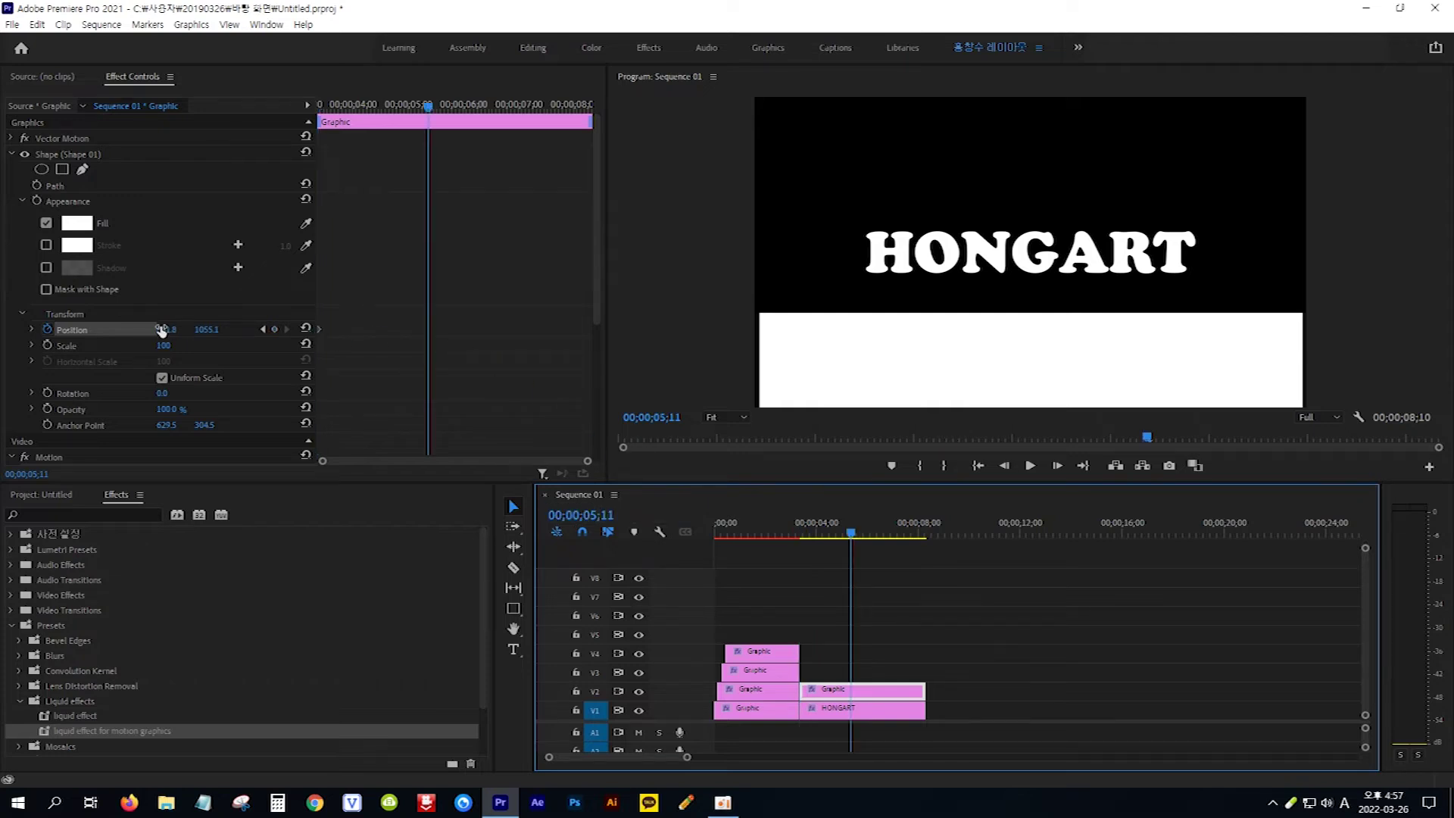
{"action": "left_click_drag", "start_coordinate": [209, 334], "coordinate": [1, 334]}
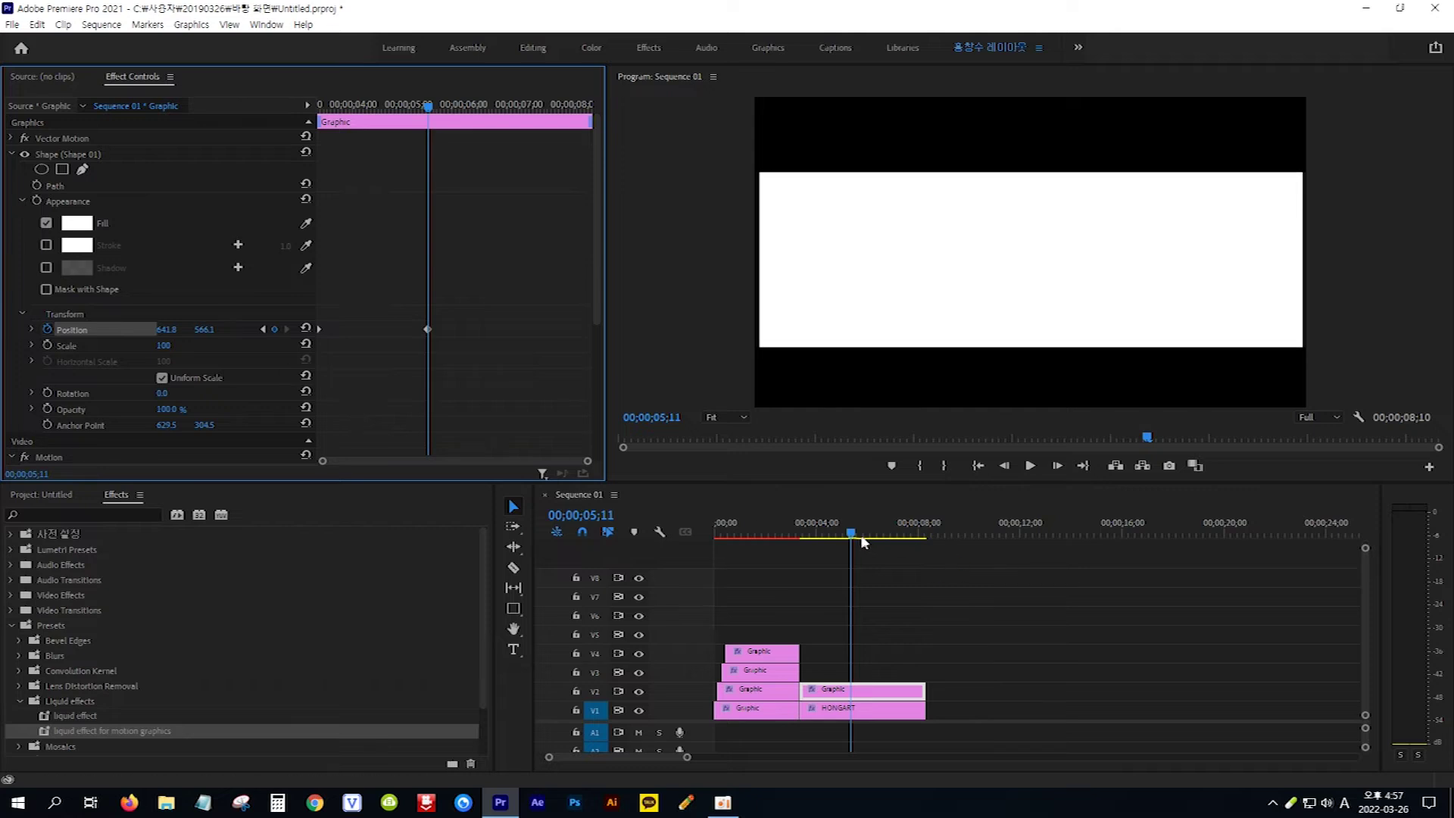
Preview the rising rectangle, apply the "liquid effect" preset to its V2 clip, and return the playhead to 00;00;03;11.
{"action": "left_click", "coordinate": [851, 534]}
{"action": "left_click_drag", "start_coordinate": [851, 534], "coordinate": [815, 539]}
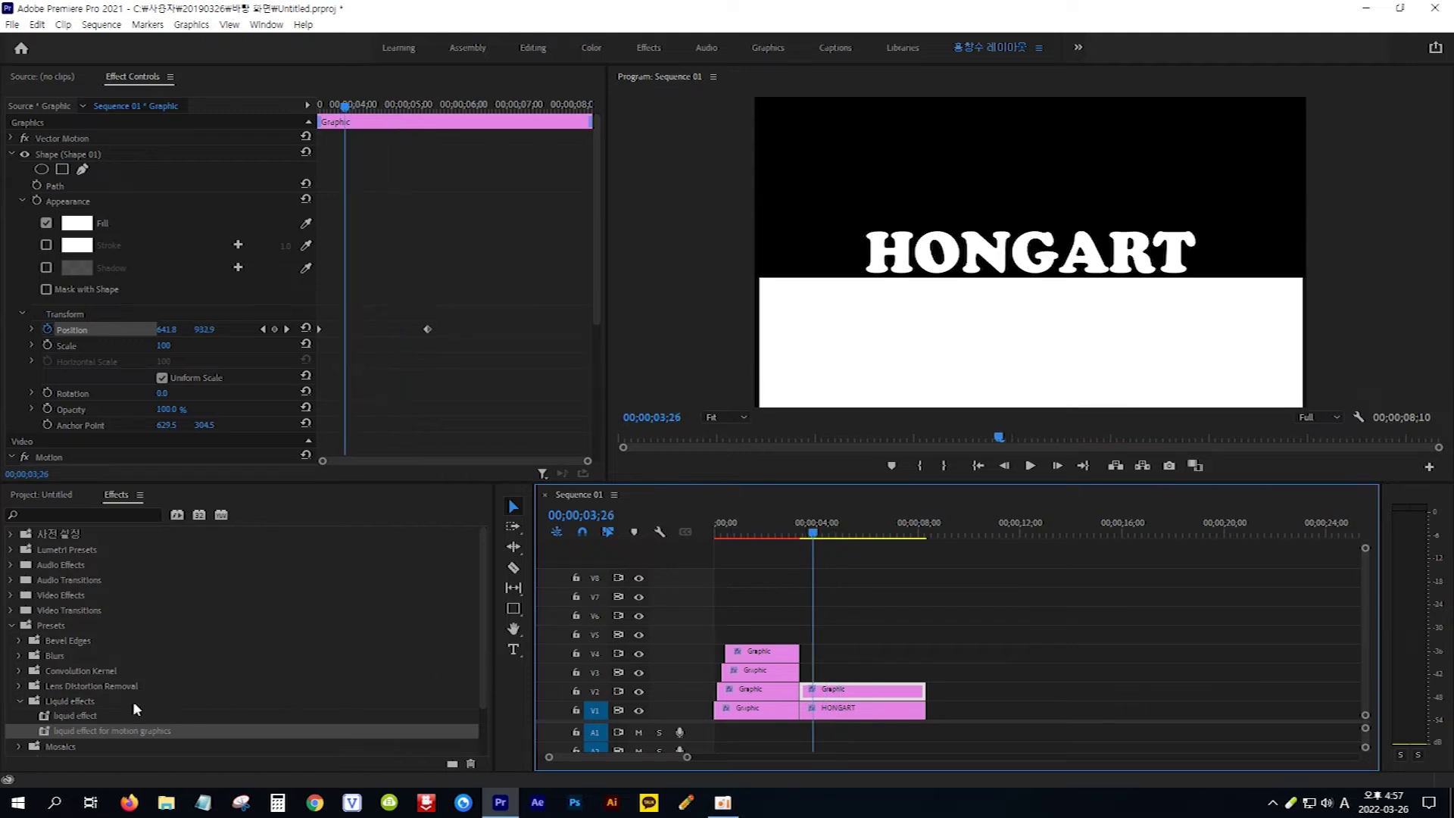
{"action": "left_click", "coordinate": [79, 714]}
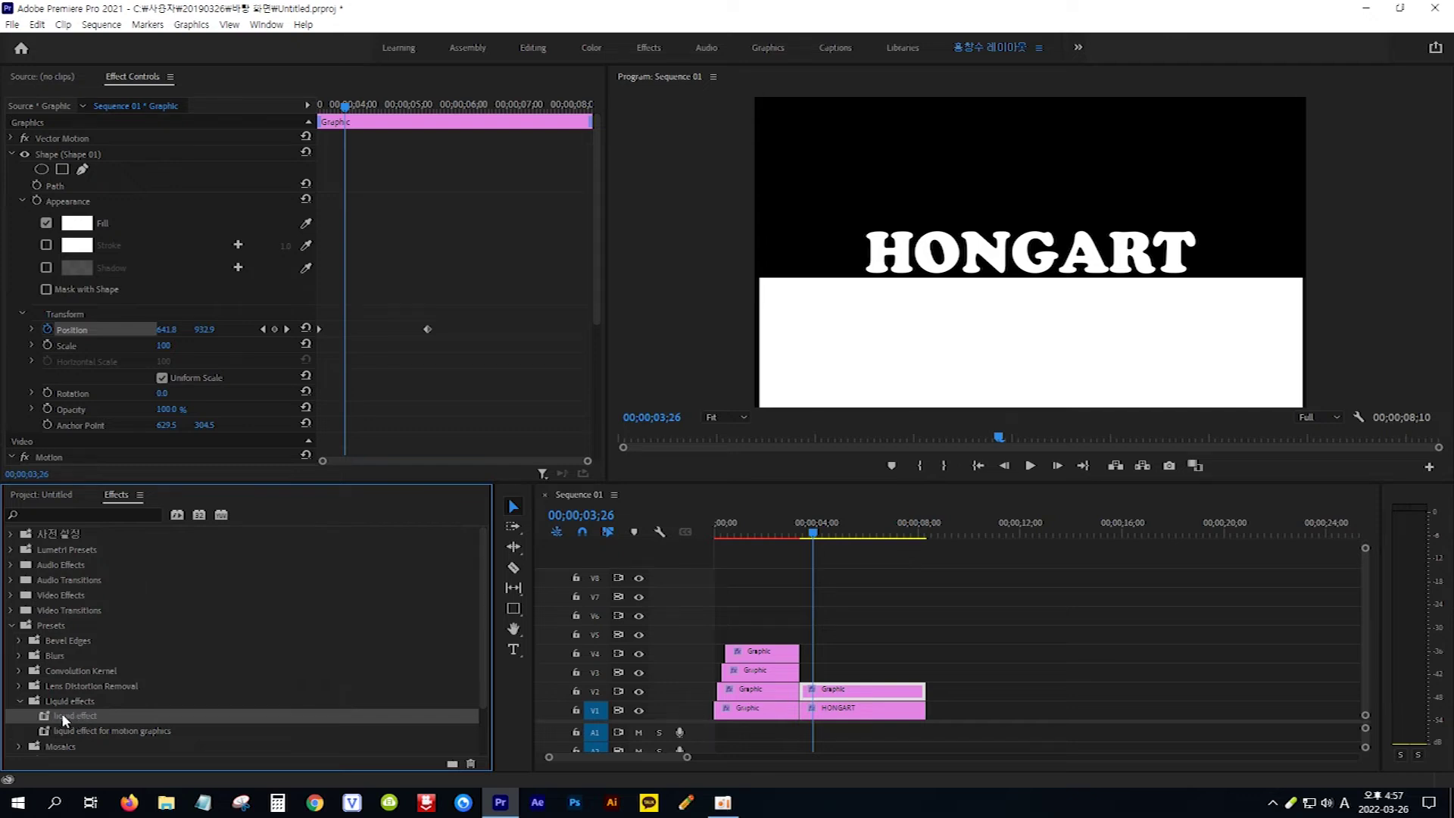
{"action": "left_click_drag", "start_coordinate": [64, 720], "coordinate": [850, 698]}
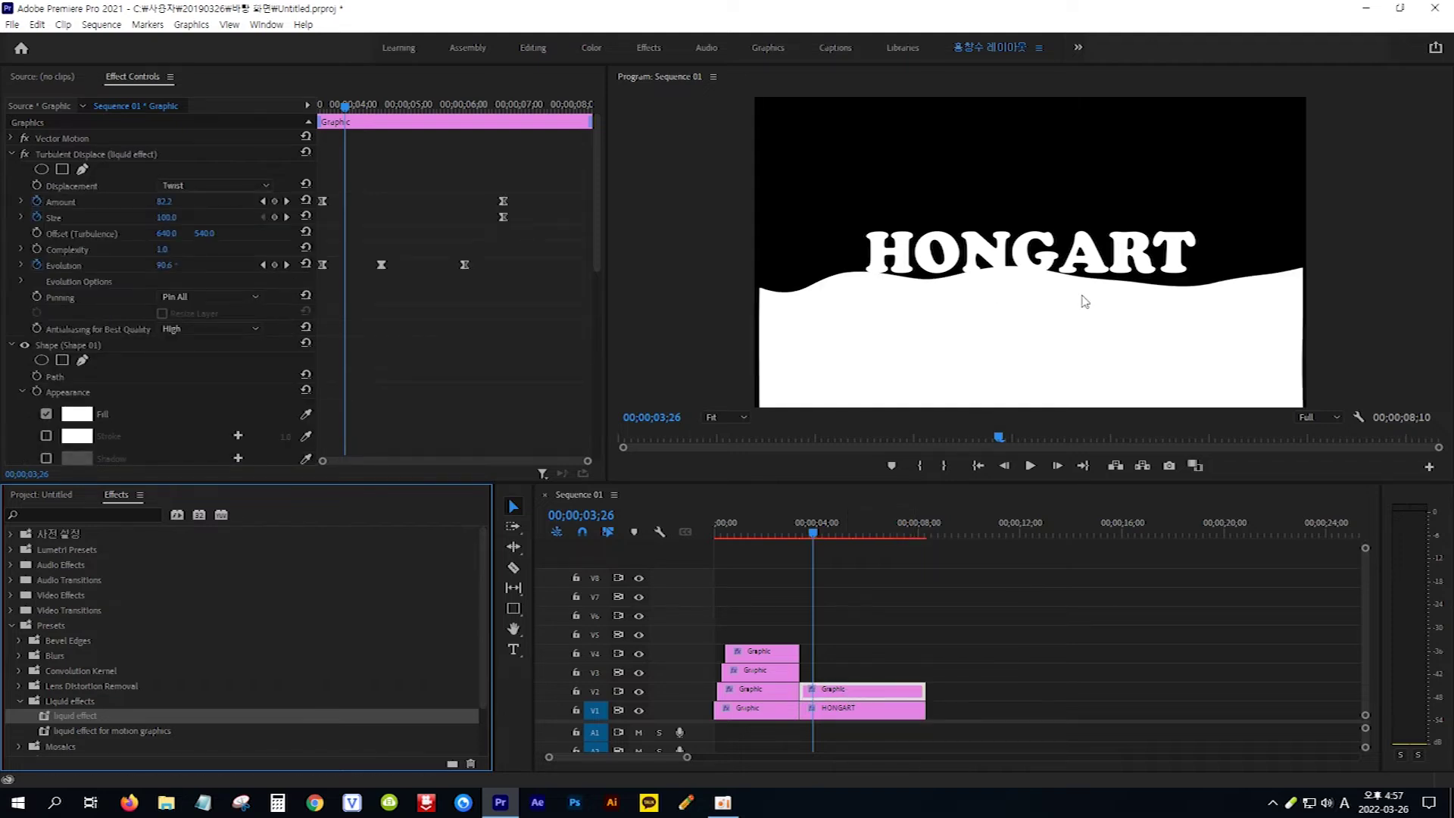
{"action": "left_click", "coordinate": [814, 535]}
{"action": "key", "text": "shift+Left"}
{"action": "key", "text": "shift+Left"}
{"action": "key", "text": "shift+Left"}
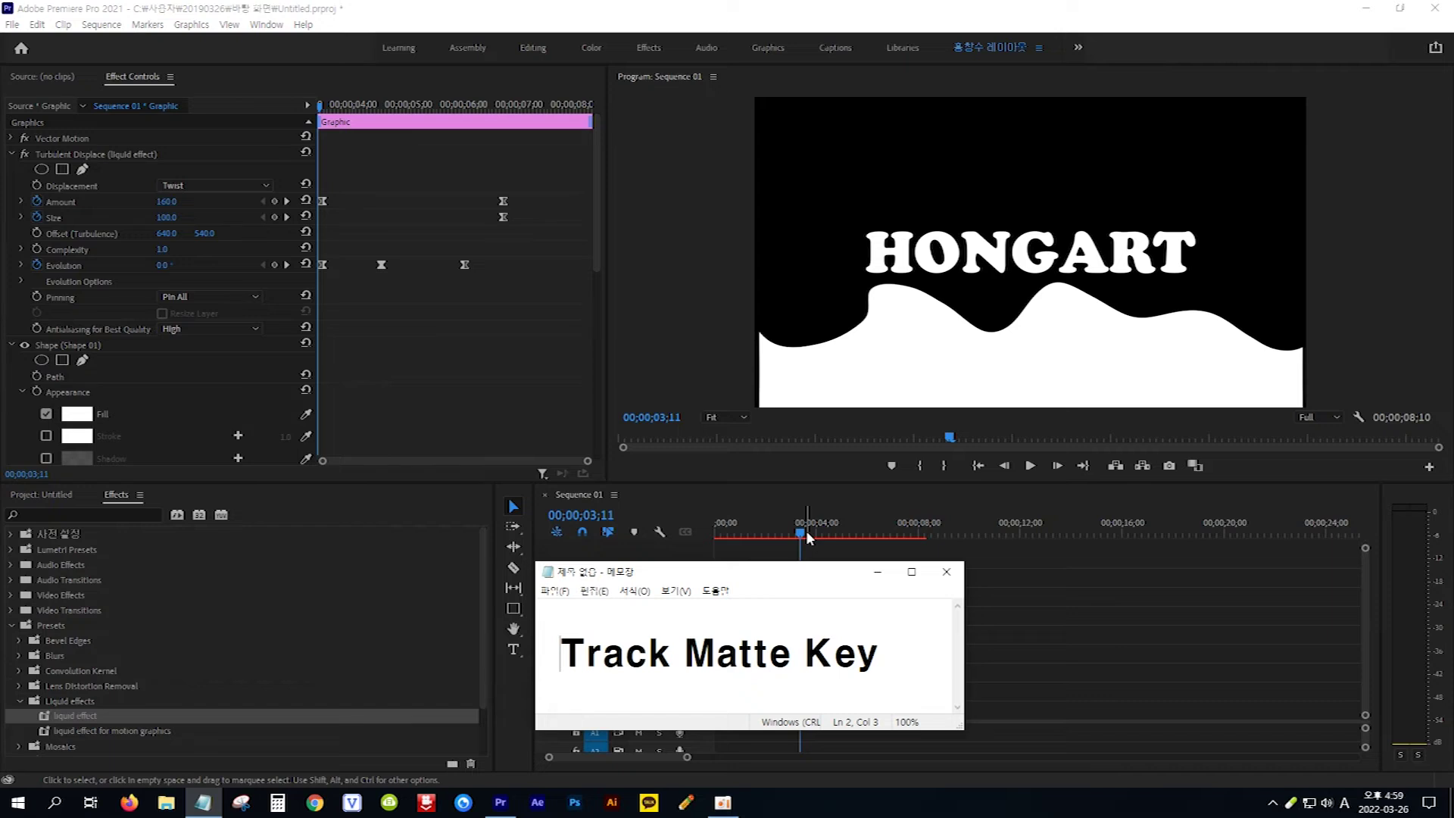
Copy "Track Matte Key" from the Notepad note, search the effects for it, and apply it to the HONGART clip on V1.
{"action": "left_click_drag", "start_coordinate": [880, 658], "coordinate": [562, 656]}
{"action": "key", "text": "ctrl+c"}
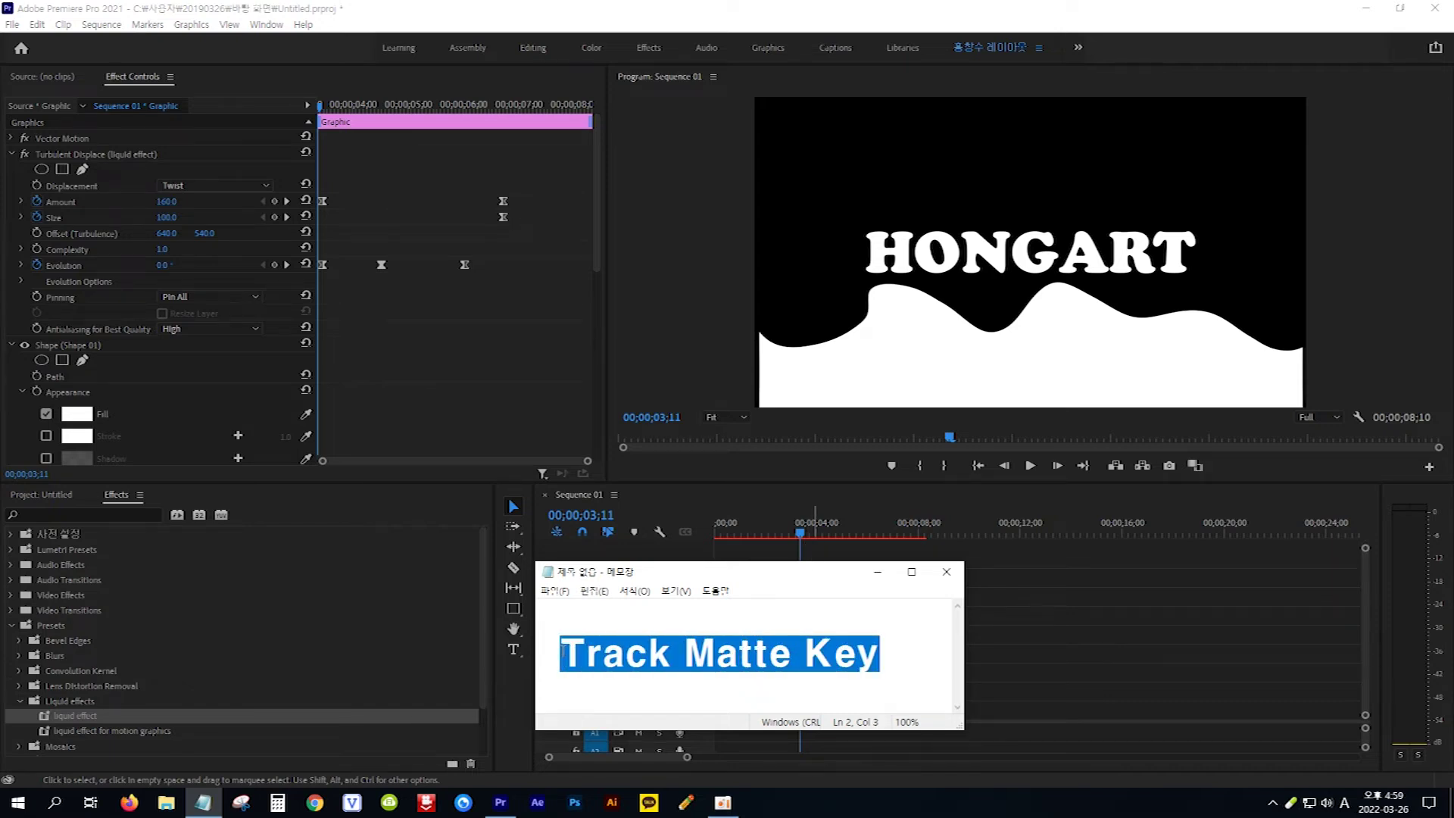
{"action": "left_click", "coordinate": [129, 514]}
{"action": "key", "text": "ctrl+v"}
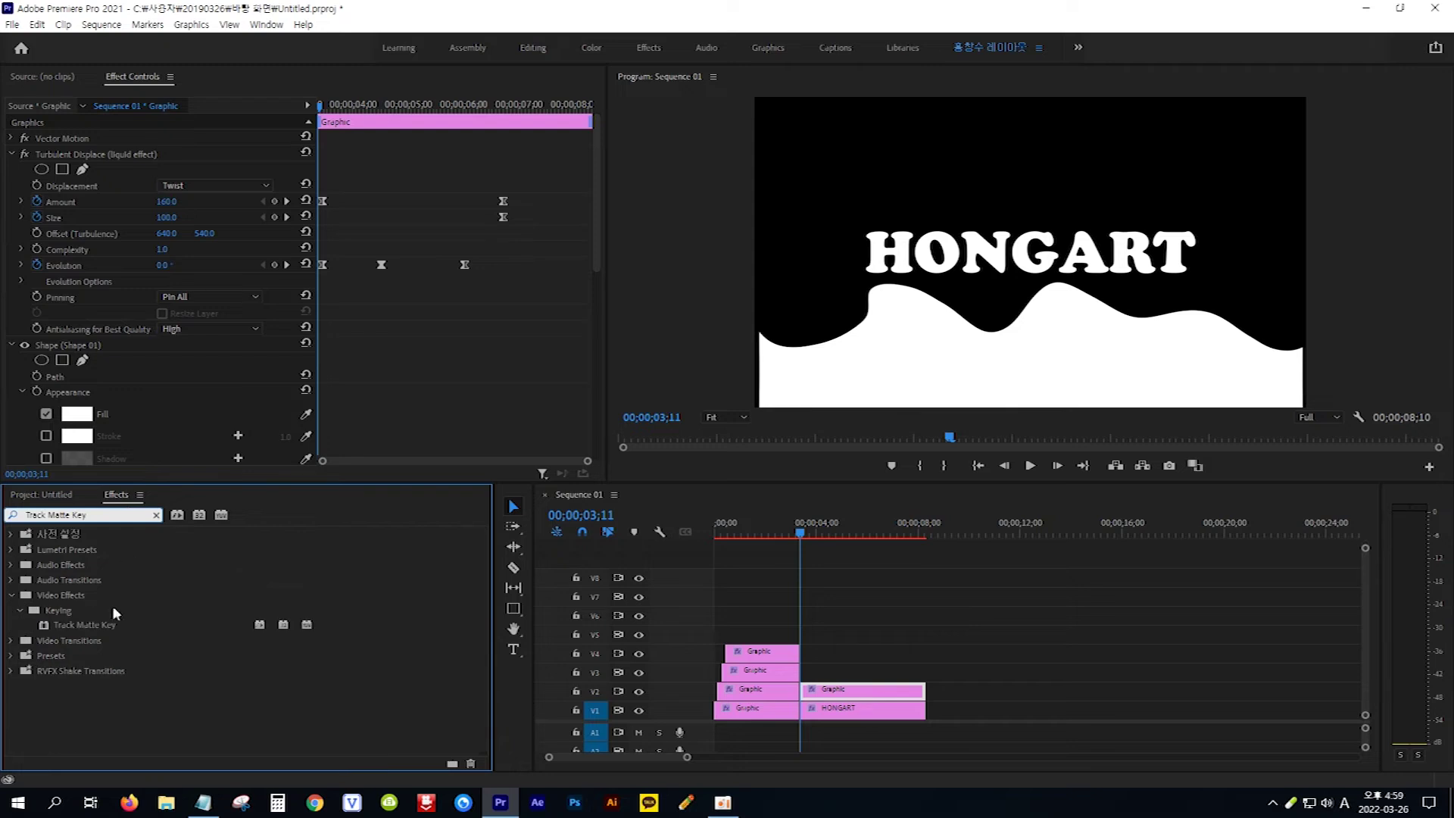
{"action": "left_click", "coordinate": [93, 624]}
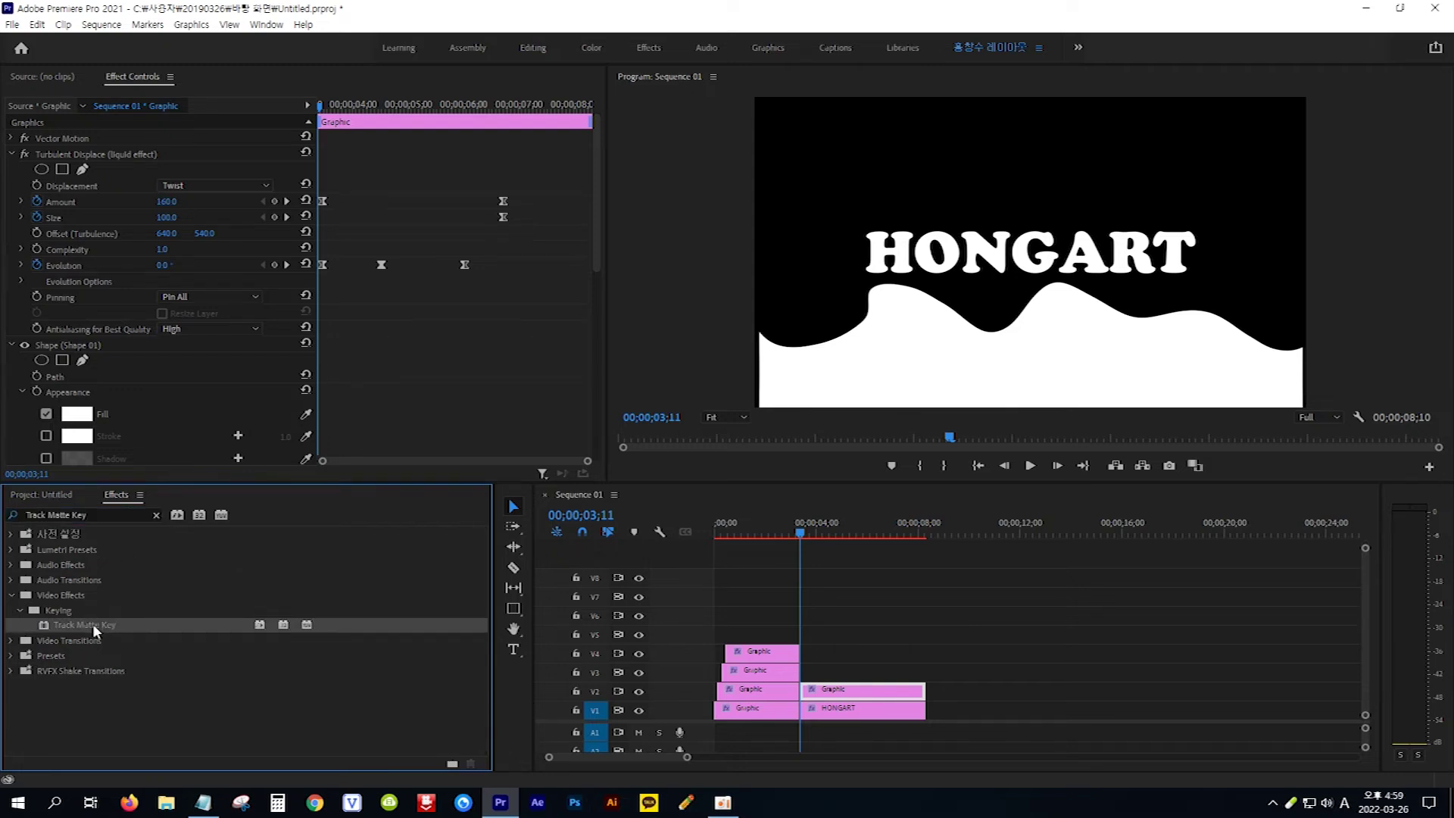
{"action": "left_click_drag", "start_coordinate": [92, 624], "coordinate": [840, 713]}
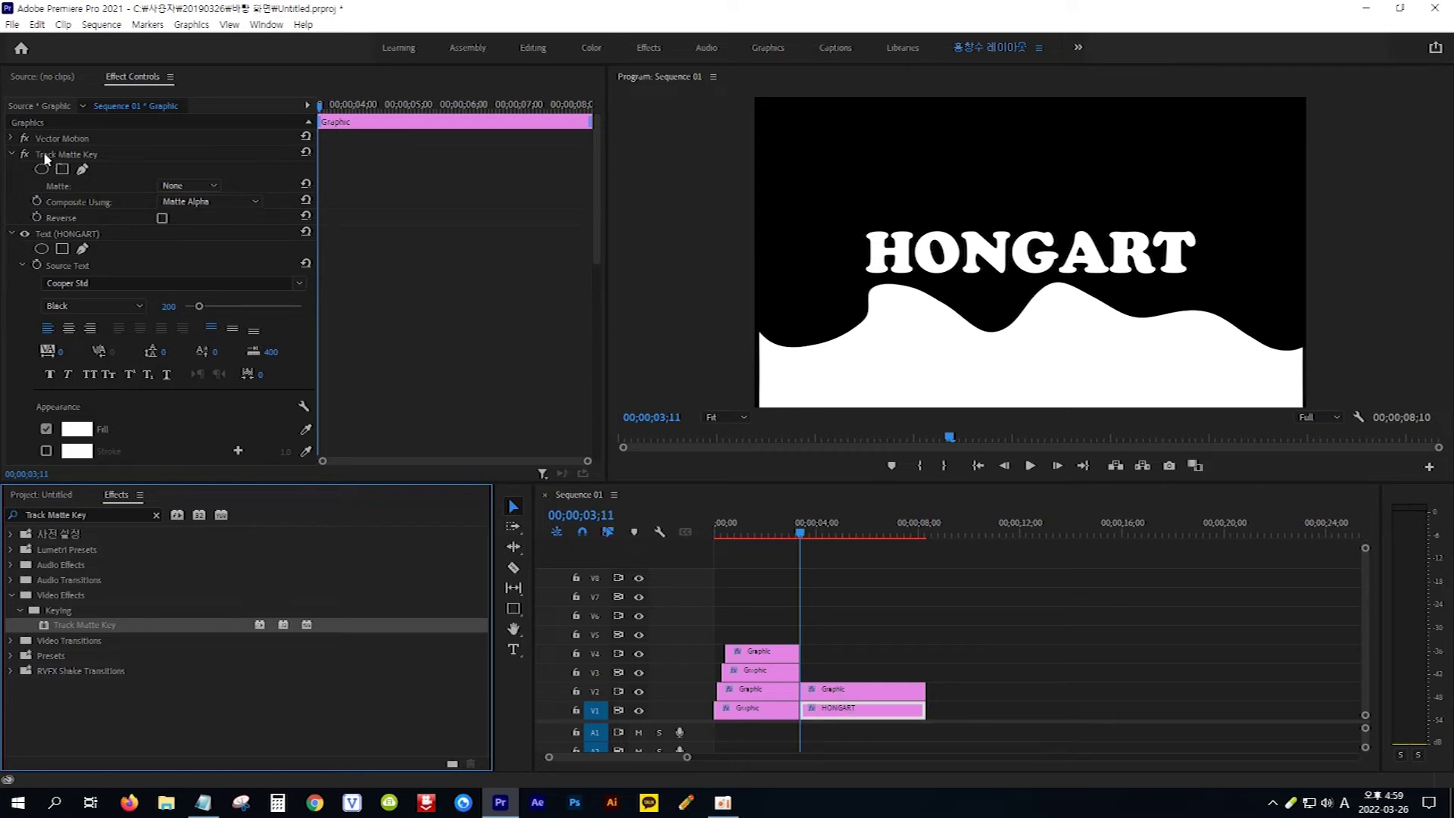
Set the HONGART clip's Track Matte Key matte to Video 2 and preview the liquid title reveal.
{"action": "left_click", "coordinate": [98, 154]}
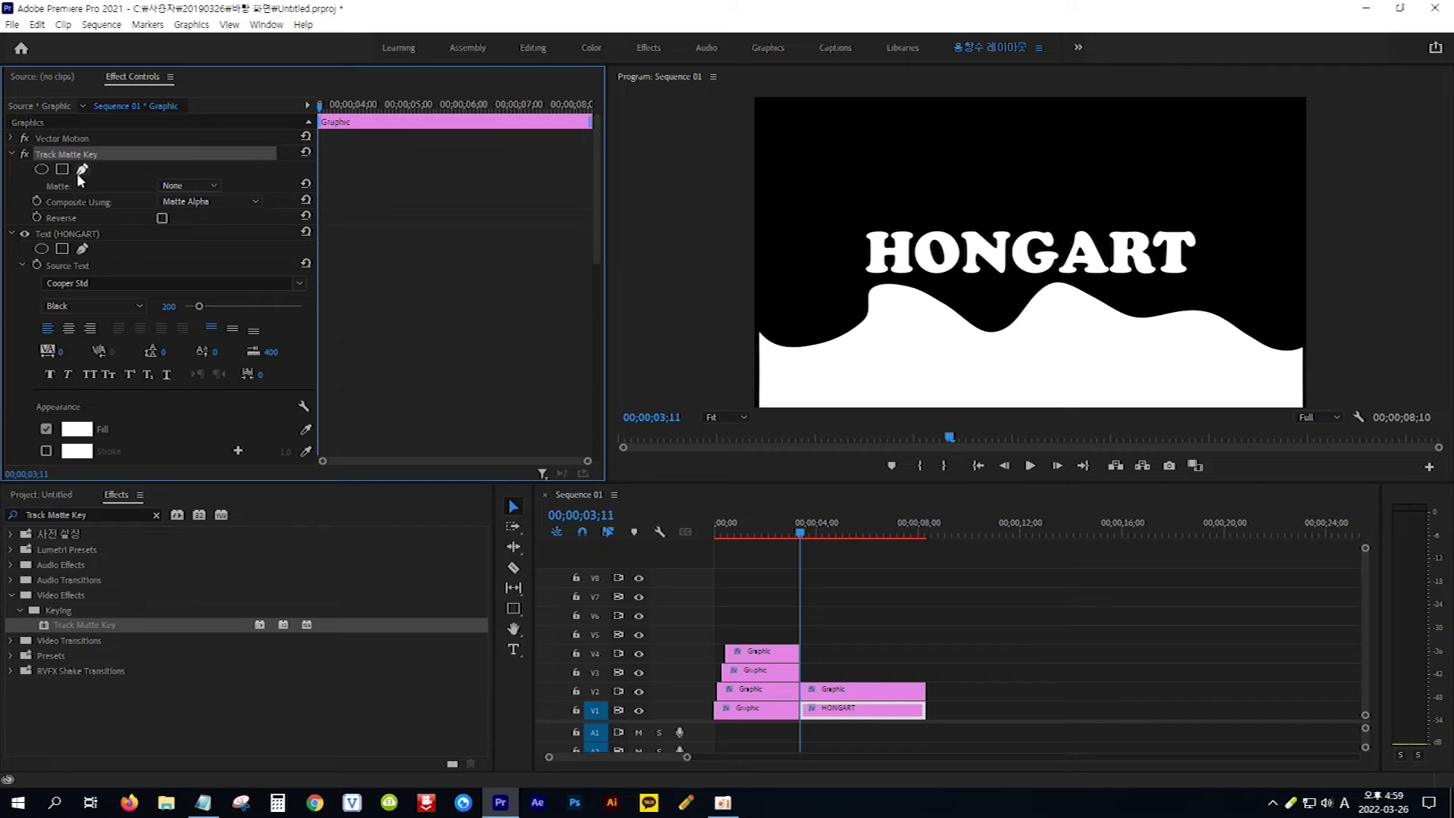
{"action": "left_click", "coordinate": [210, 185]}
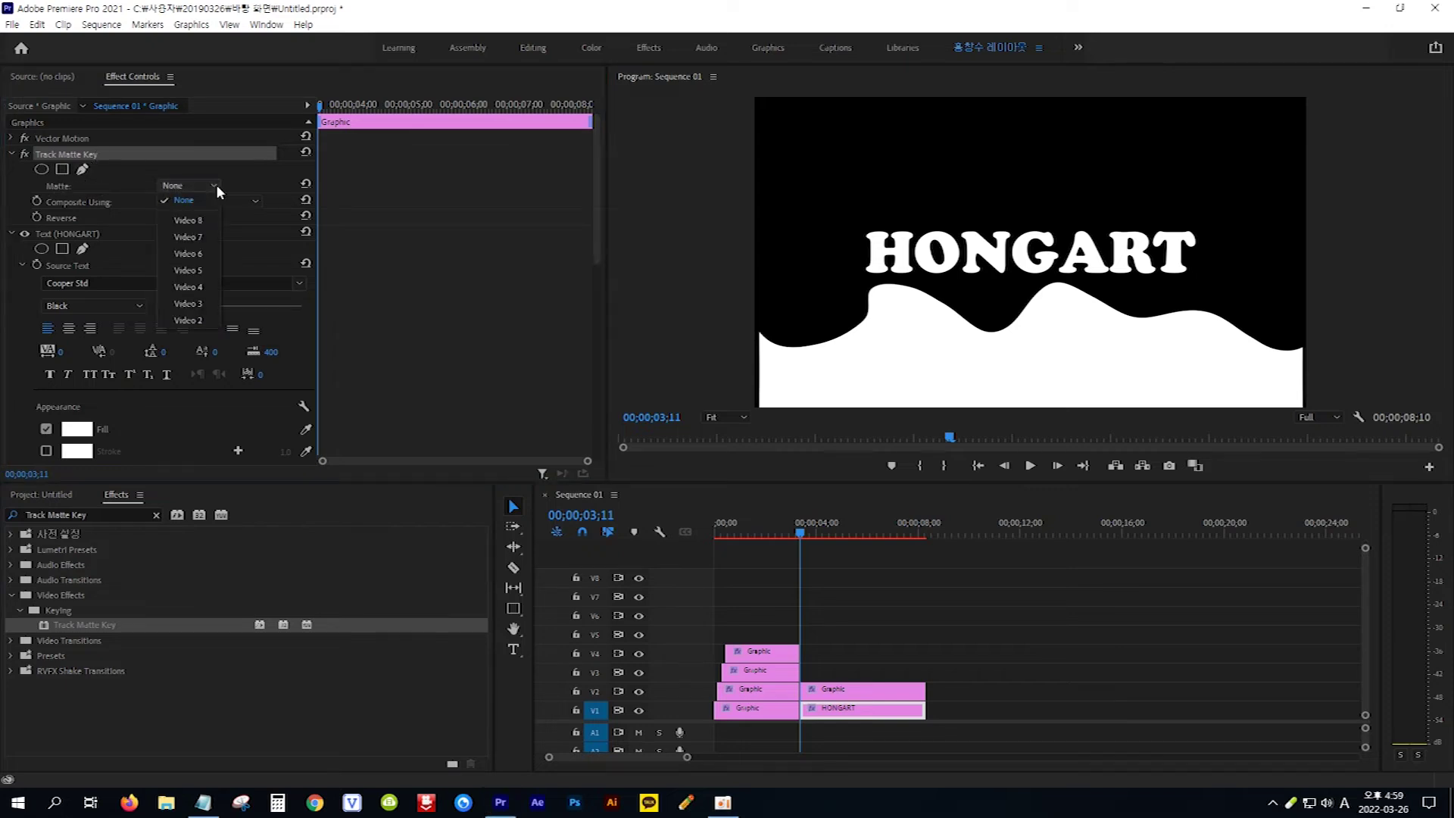
{"action": "left_click", "coordinate": [206, 320]}
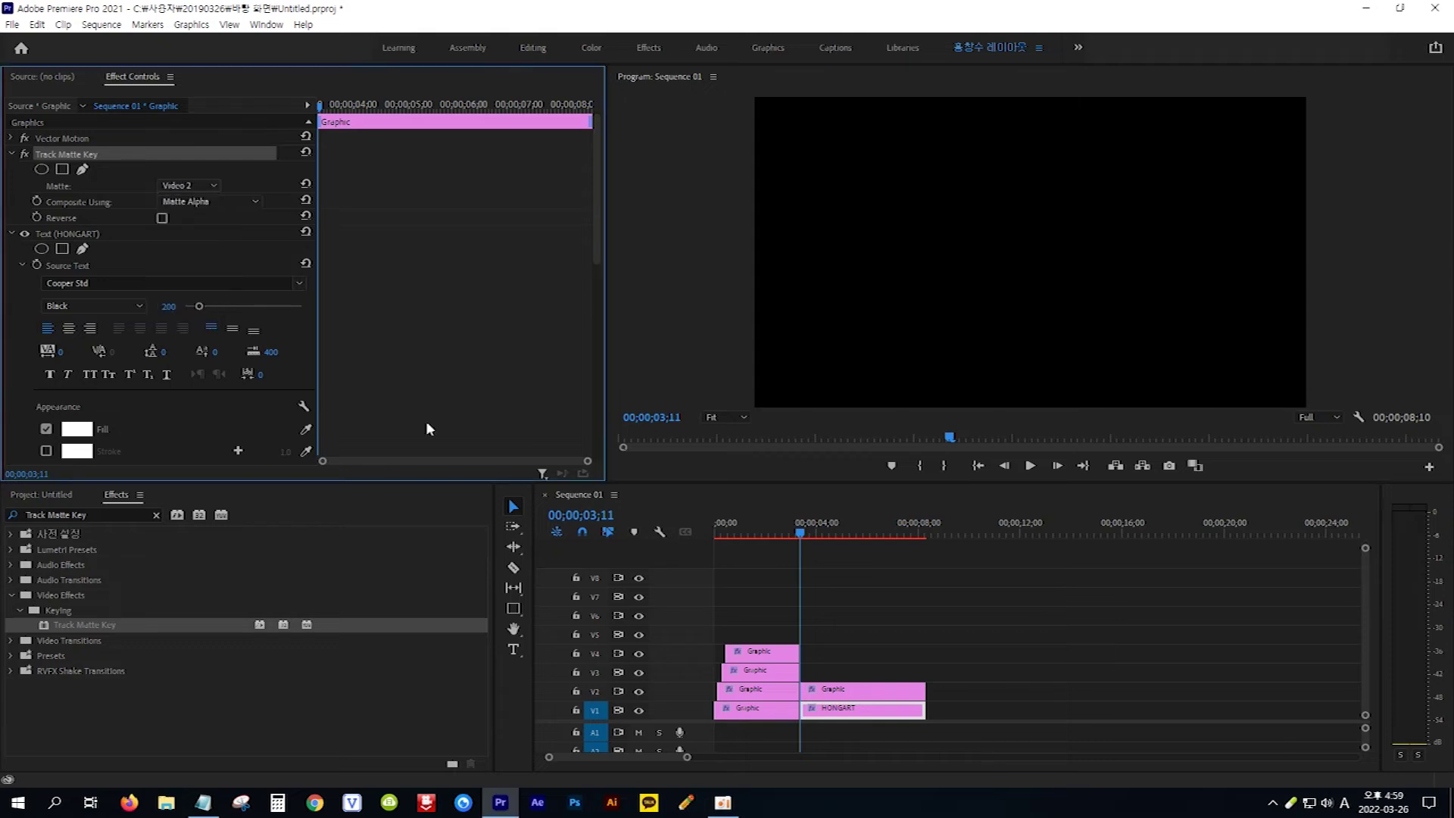
{"action": "mouse_move", "coordinate": [803, 530]}
{"action": "left_mouse_down"}
{"action": "mouse_move", "coordinate": [847, 525]}
{"action": "mouse_move", "coordinate": [803, 546]}
{"action": "left_mouse_up"}
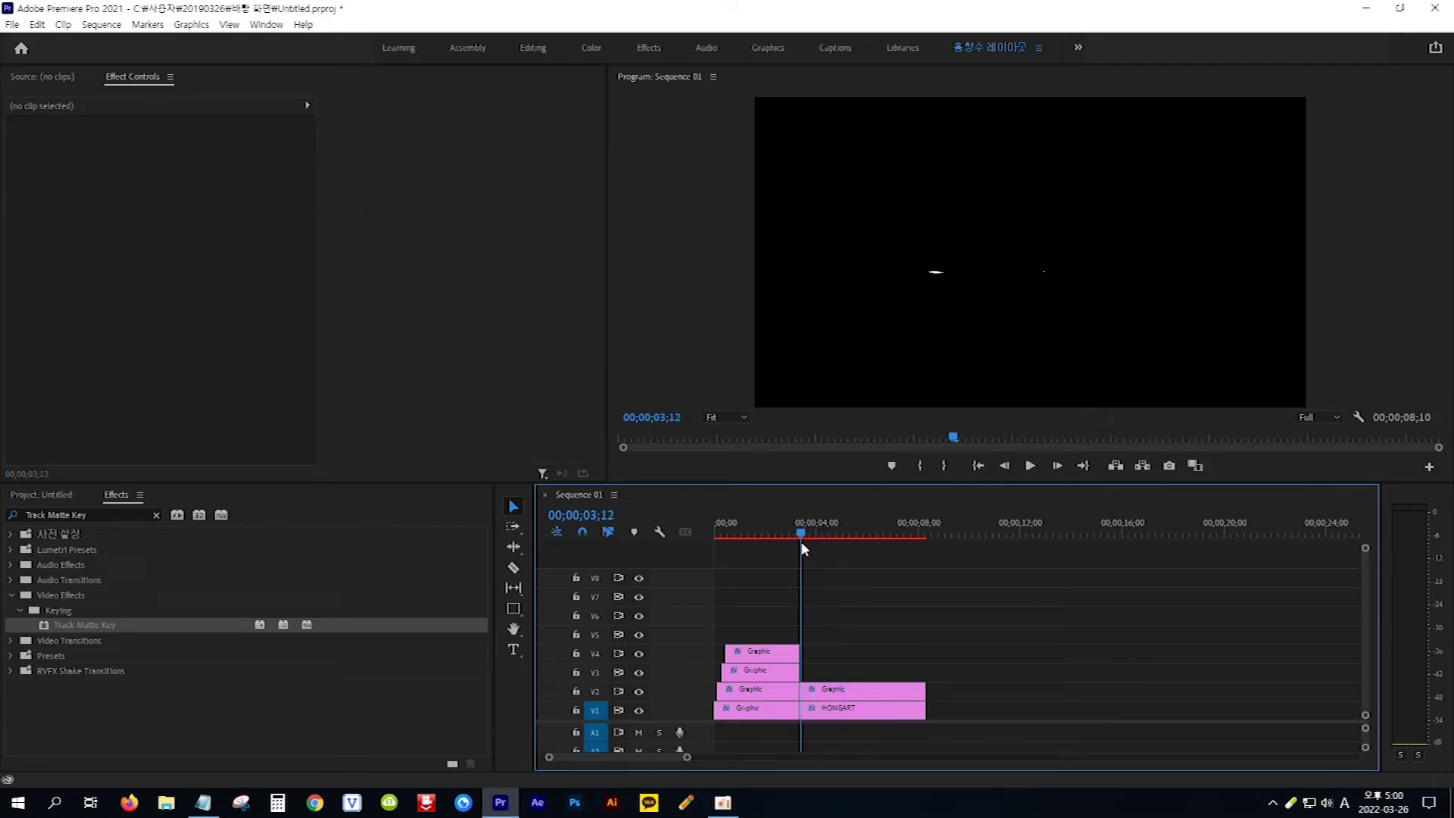
{"action": "key", "text": "space"}
{"action": "left_click_drag", "start_coordinate": [801, 542], "coordinate": [847, 542]}
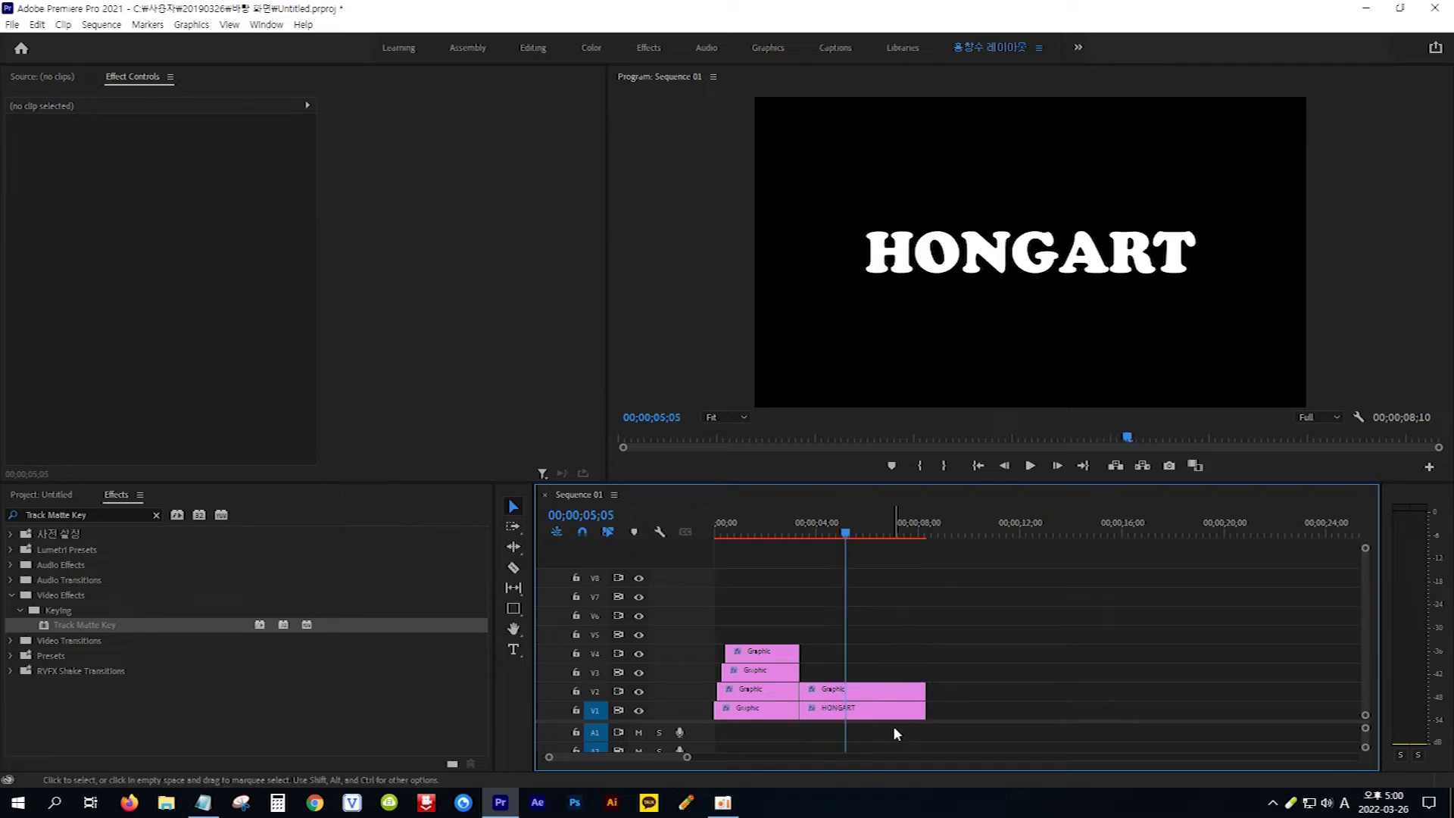
Duplicate the HONGART clip and its rectangle clip together onto tracks V3 and V4, starting at 00;00;05;05.
{"action": "left_click_drag", "start_coordinate": [963, 662], "coordinate": [875, 724]}
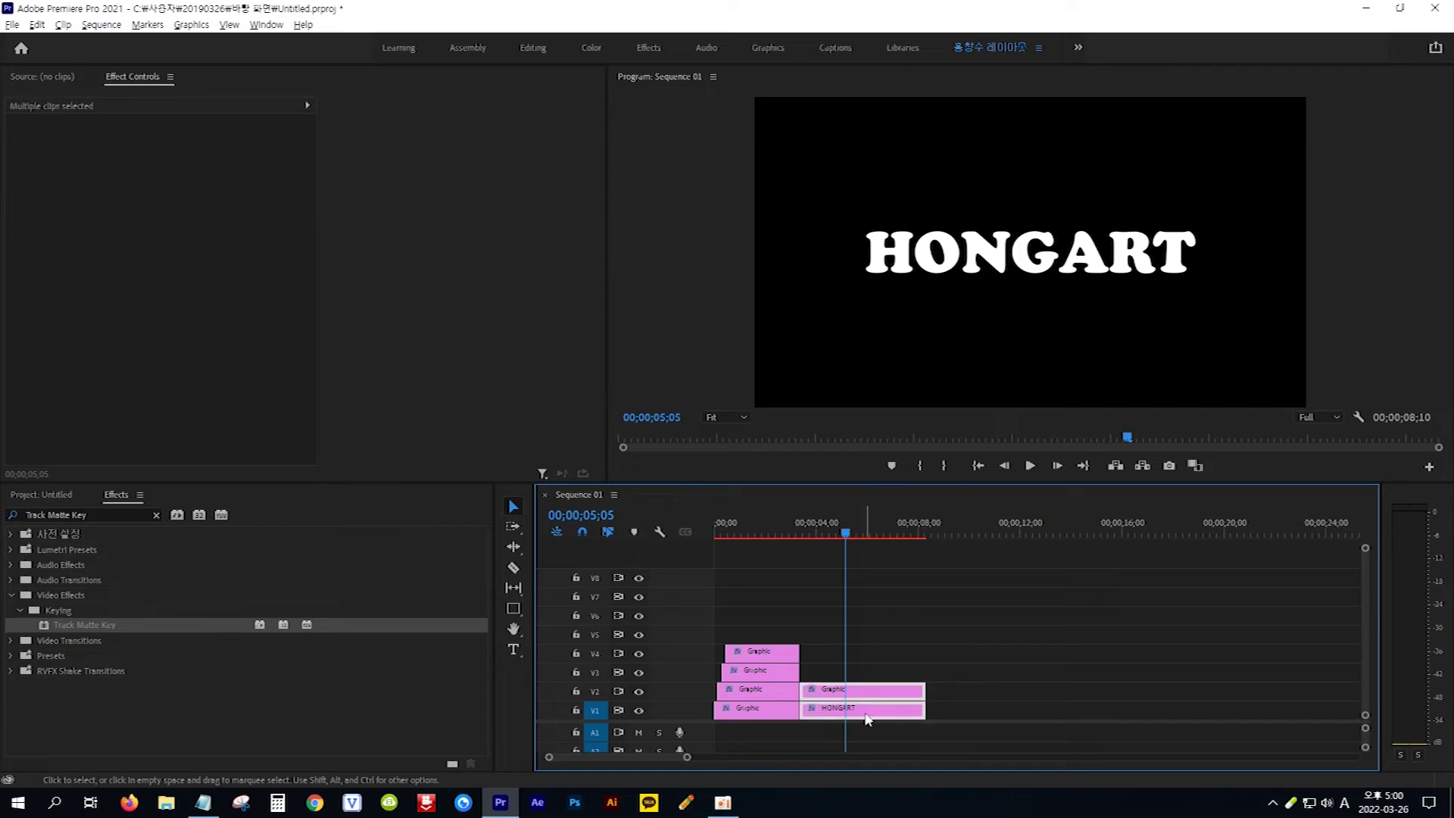
{"action": "left_click_drag", "start_coordinate": [867, 715], "coordinate": [914, 679]}
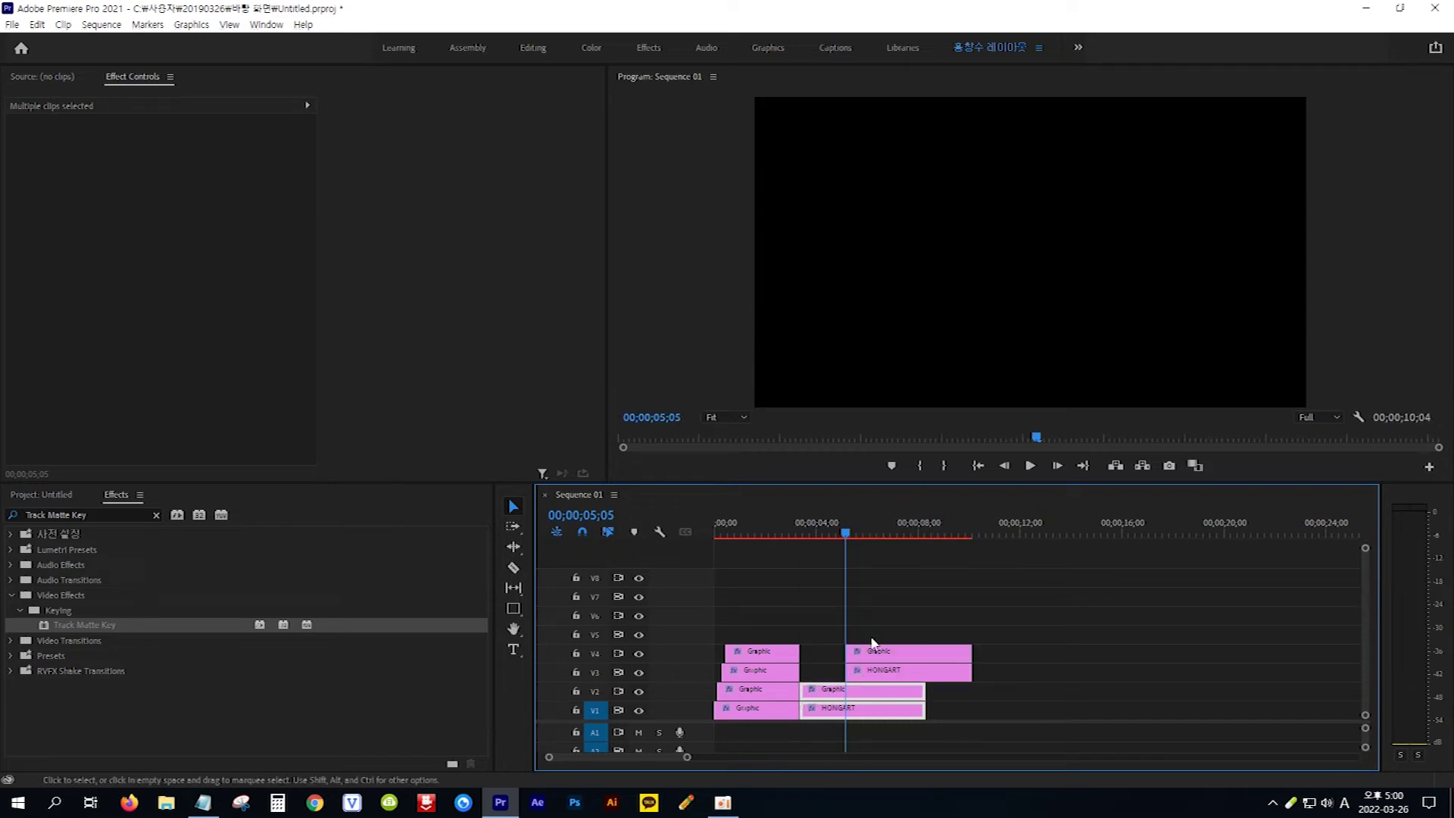
{"action": "left_click", "coordinate": [887, 676]}
{"action": "left_click", "coordinate": [889, 655]}
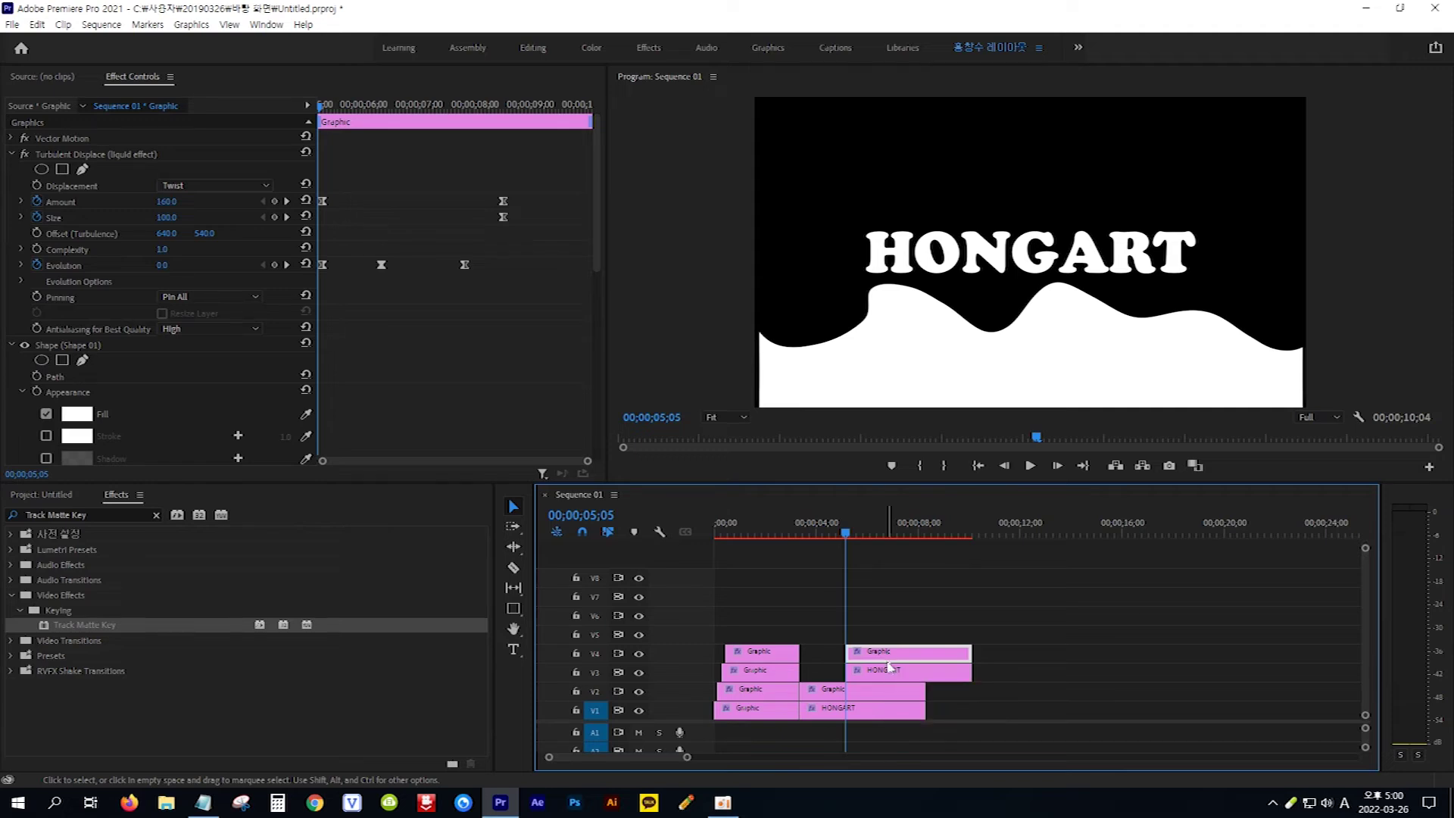
Set the Track Matte Key matte of the HONGART copy on V3 to Video 4.
{"action": "left_click", "coordinate": [892, 673]}
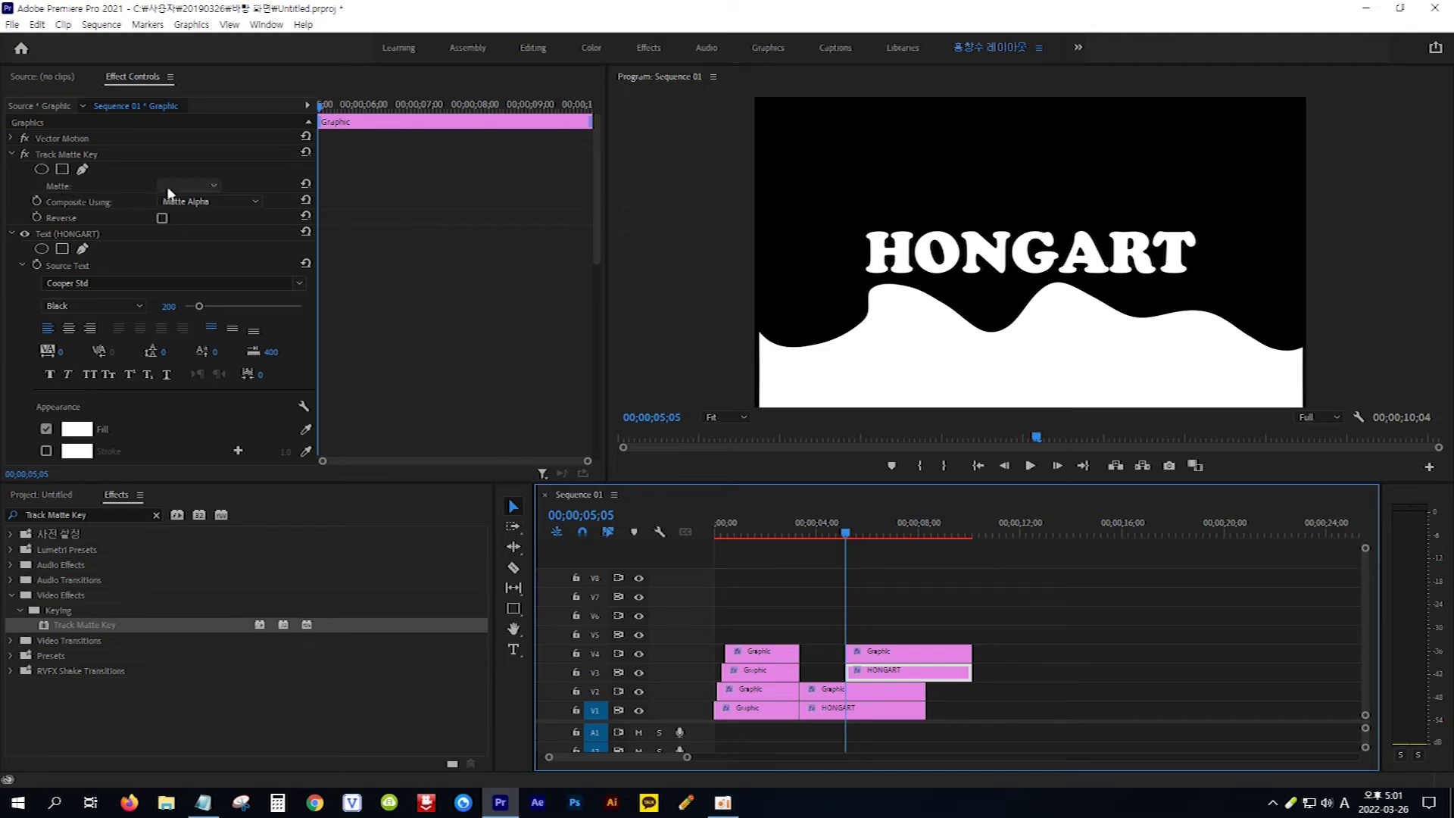
{"action": "left_click", "coordinate": [214, 184]}
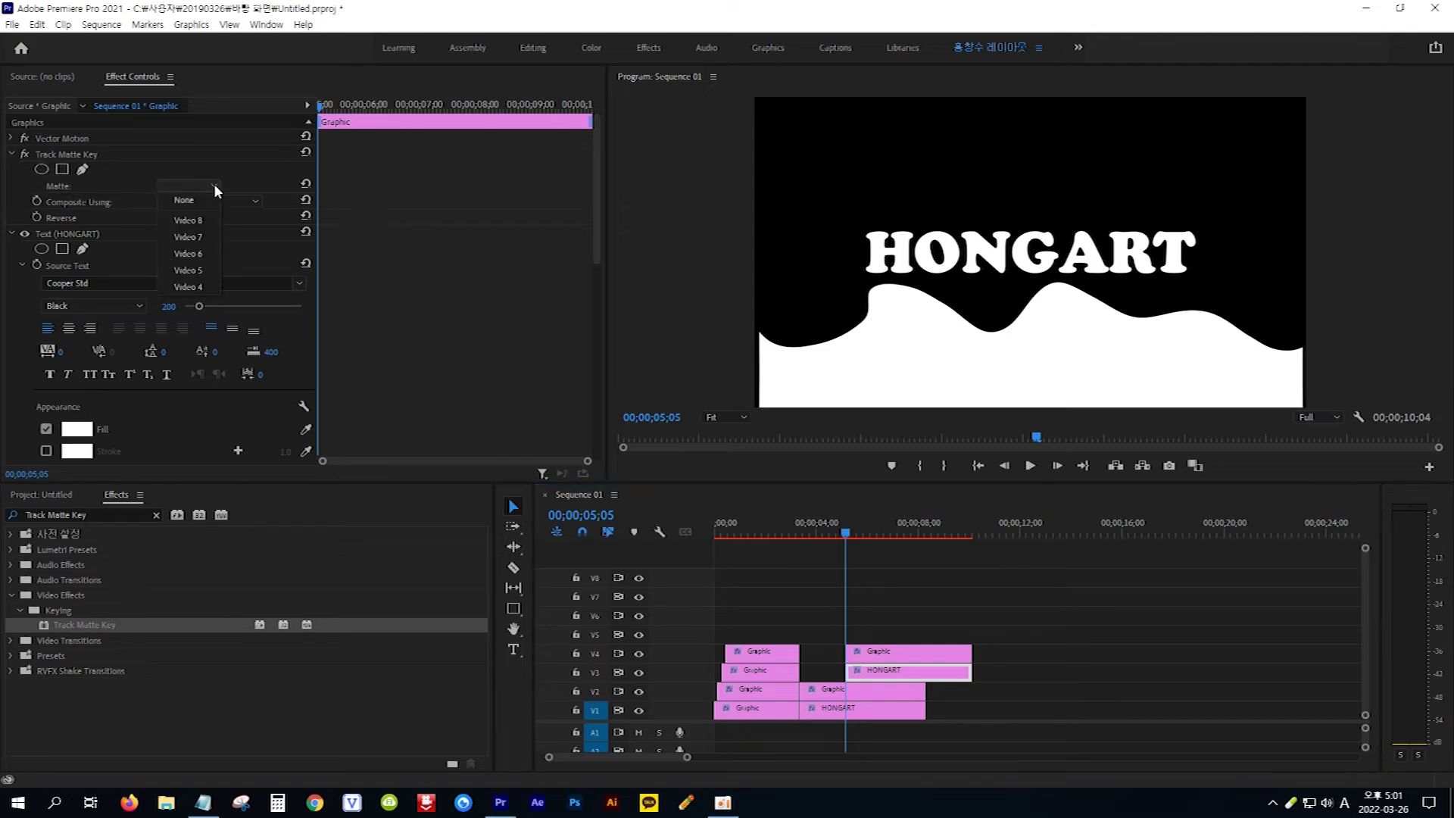
{"action": "left_click", "coordinate": [206, 285]}
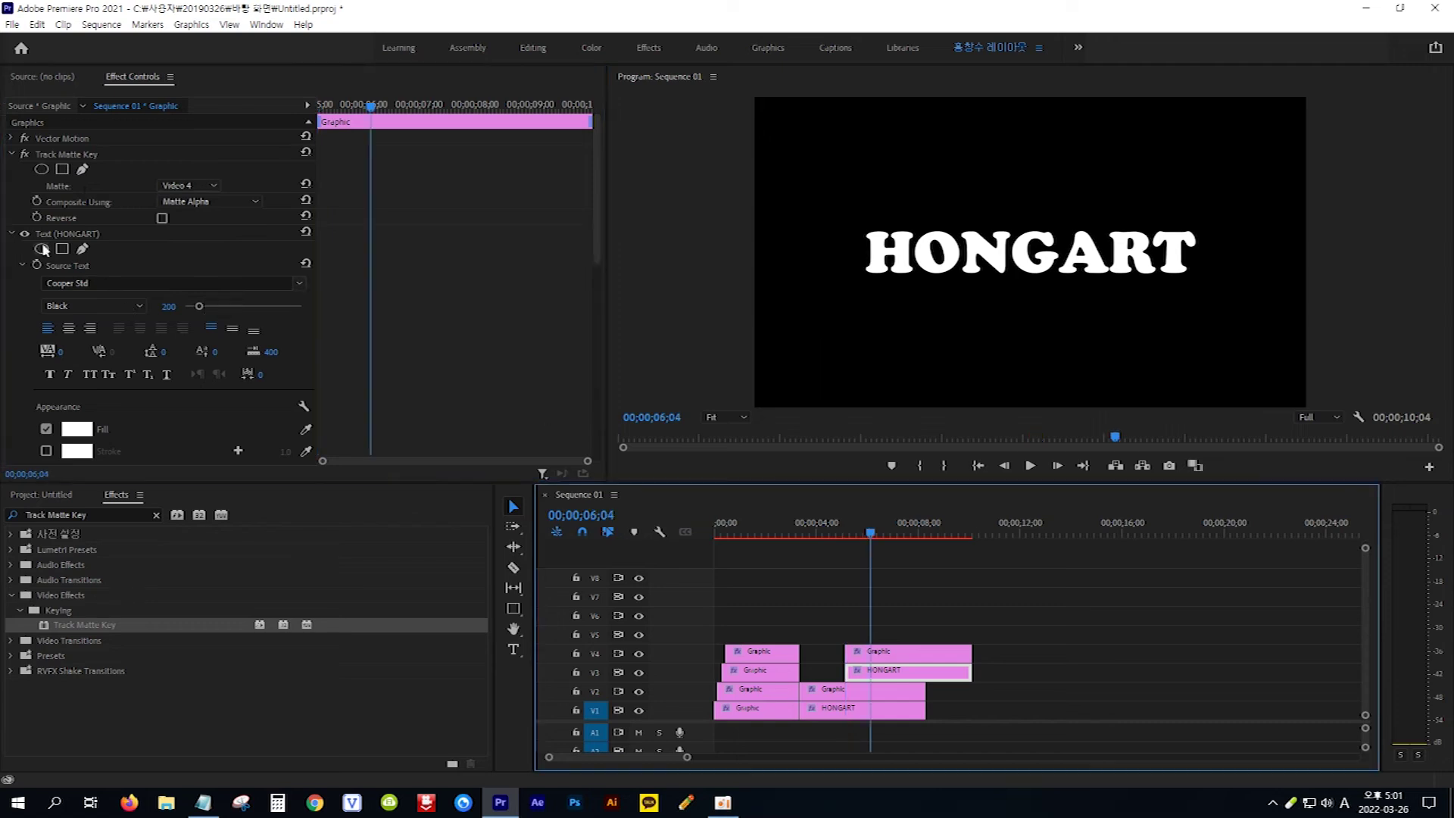
Set the fill color of the HONGART text on V3 to blue 0078FF.
{"action": "left_click", "coordinate": [79, 435]}
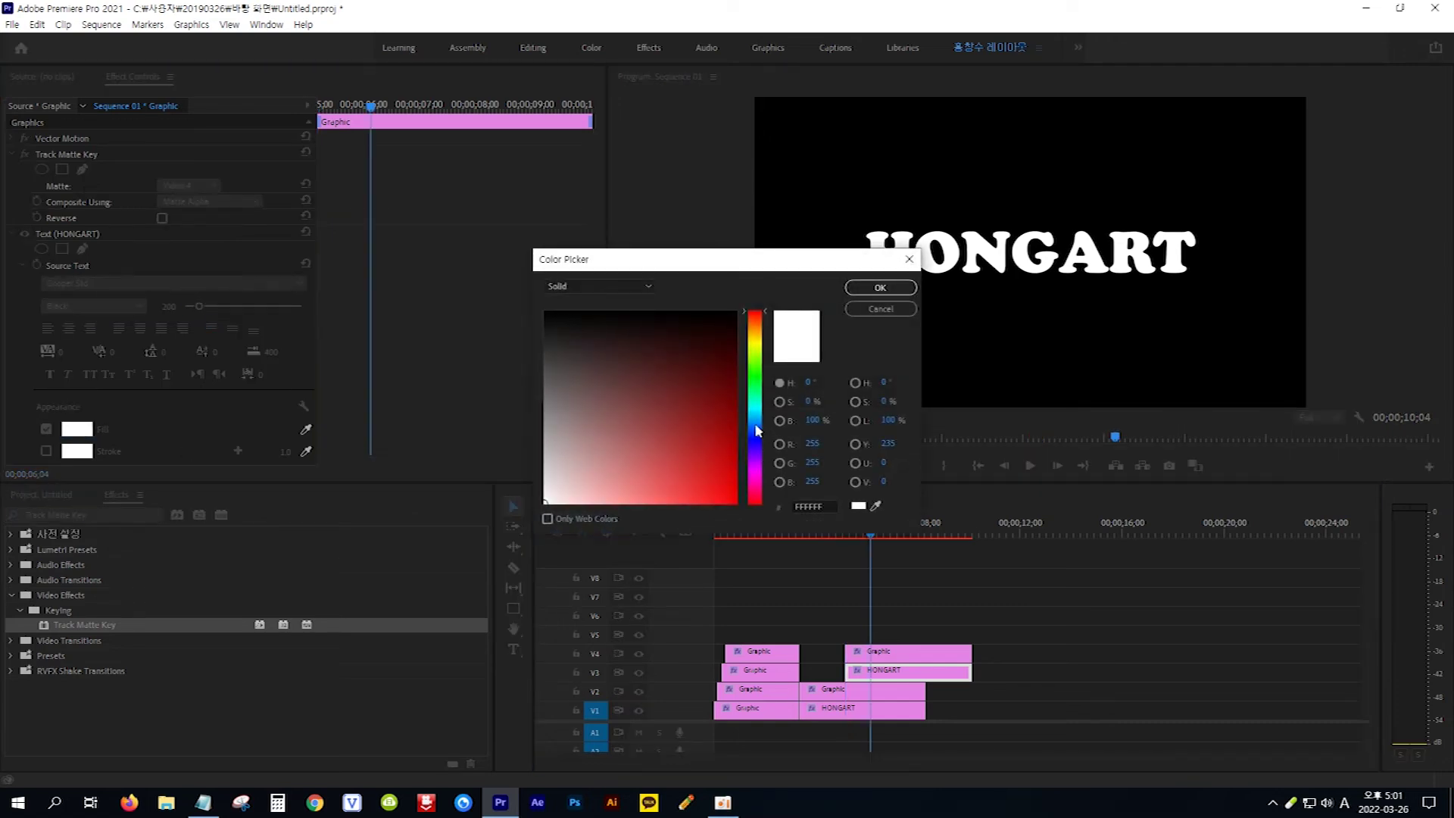
{"action": "left_click", "coordinate": [755, 423]}
{"action": "left_click_drag", "start_coordinate": [725, 482], "coordinate": [757, 518]}
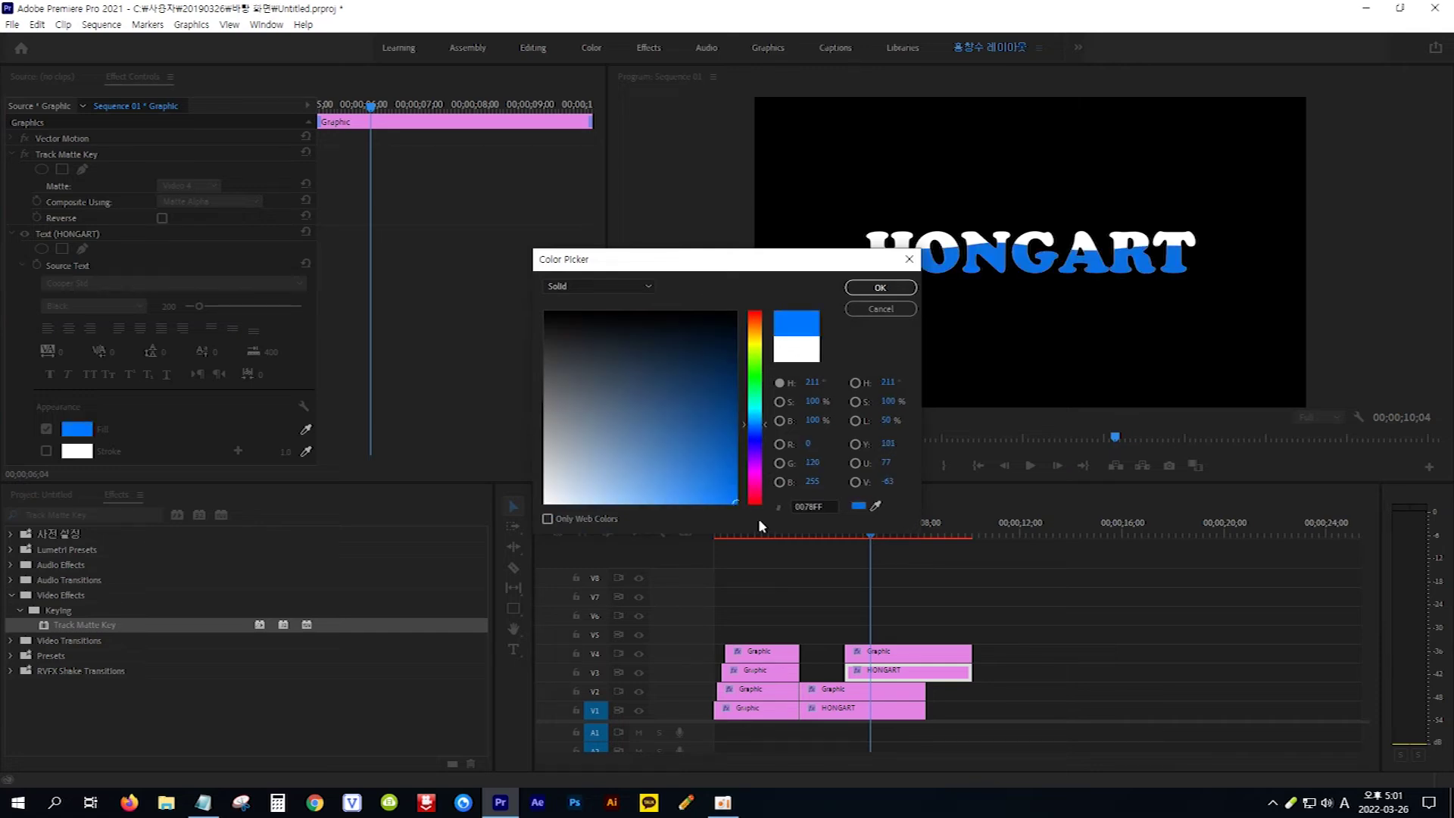
{"action": "left_click", "coordinate": [872, 290]}
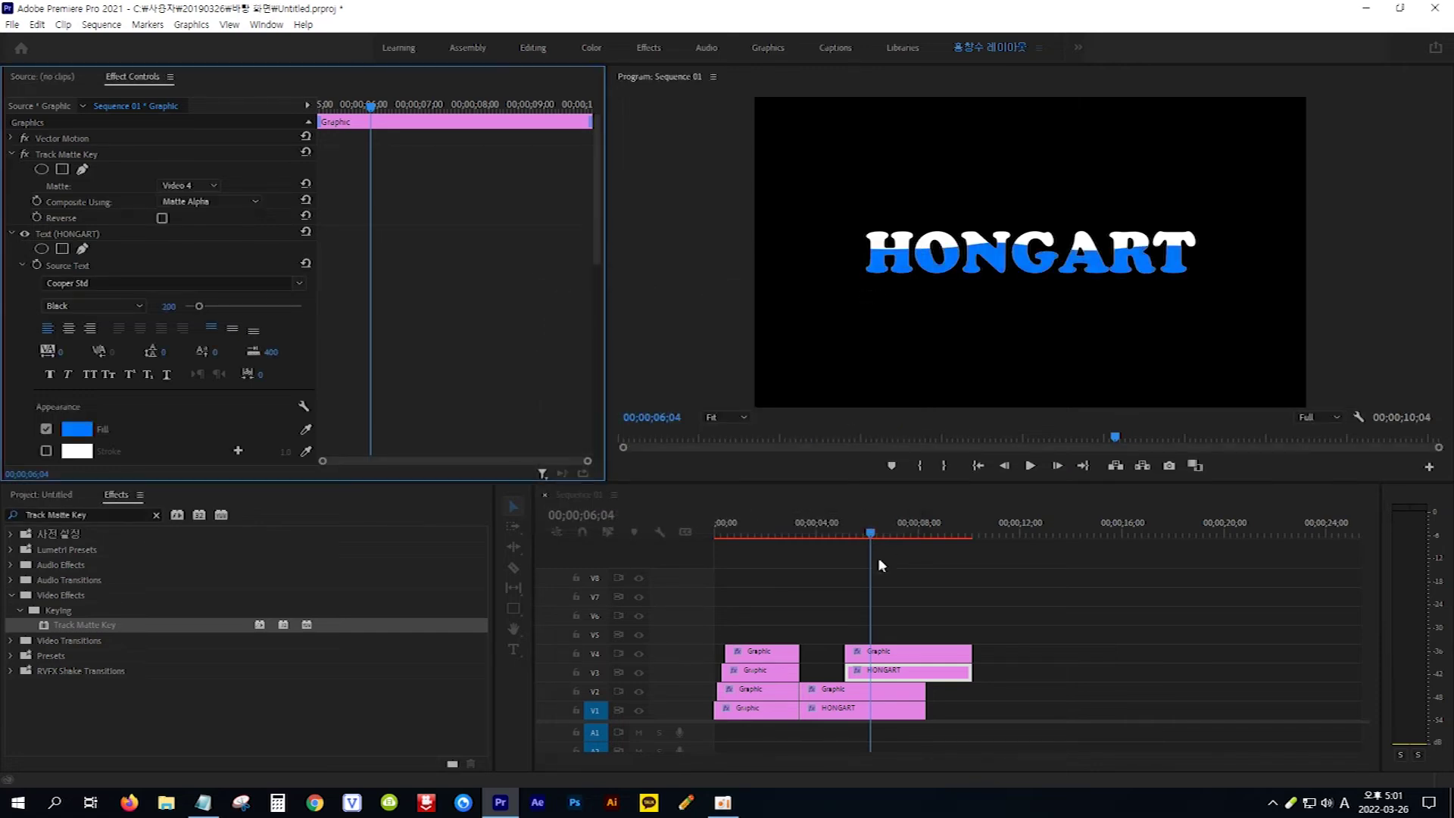
Draw a large ellipse around the HONGART title as a new graphic clip on V5 starting at 00;00;07;06.
{"action": "left_click", "coordinate": [871, 536]}
{"action": "mouse_move", "coordinate": [871, 536]}
{"action": "left_mouse_down"}
{"action": "mouse_move", "coordinate": [802, 539]}
{"action": "mouse_move", "coordinate": [895, 536]}
{"action": "left_mouse_up"}
{"action": "key", "text": "p"}
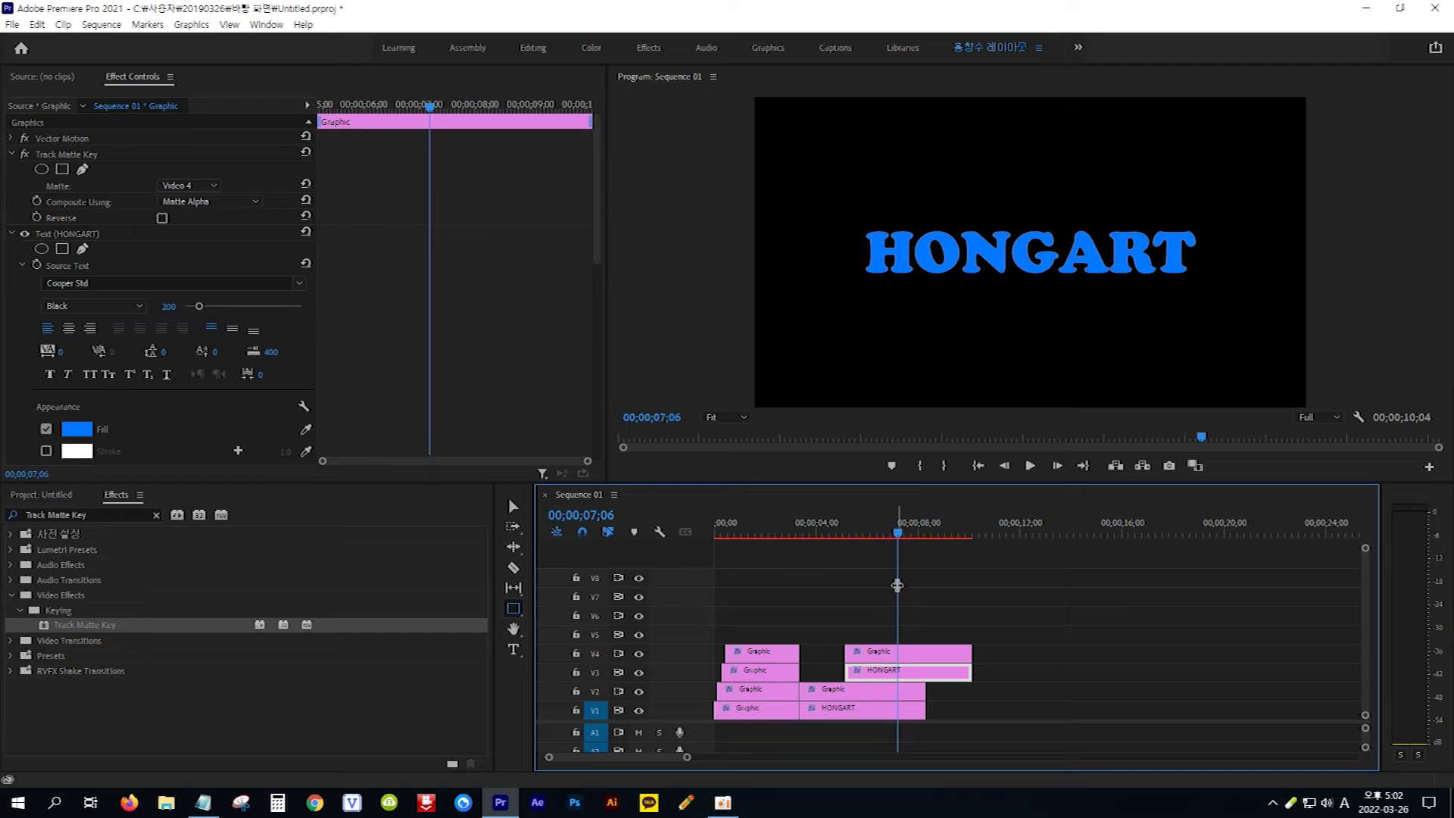
{"action": "left_click", "coordinate": [957, 595]}
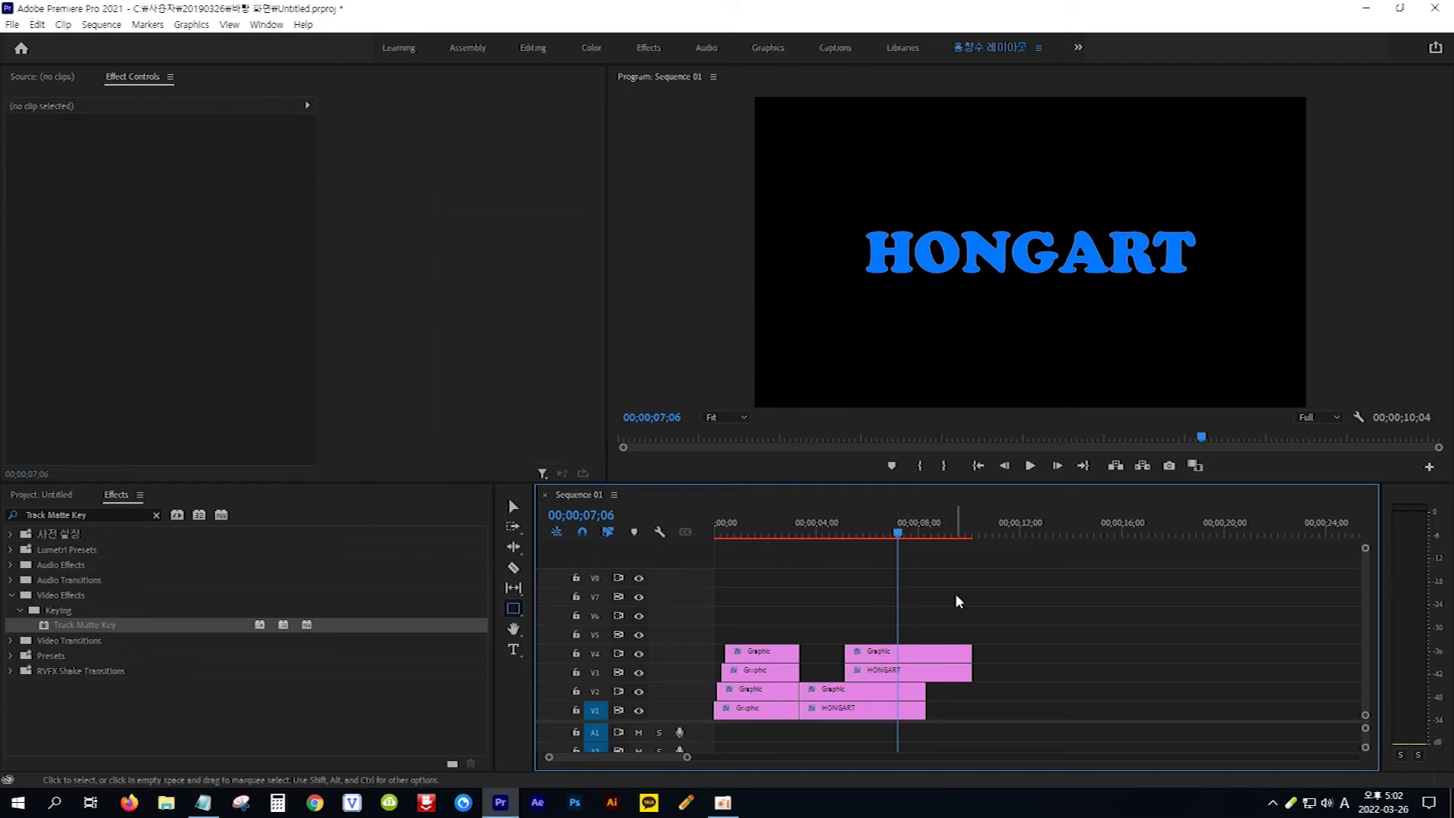
{"action": "left_click", "coordinate": [513, 609]}
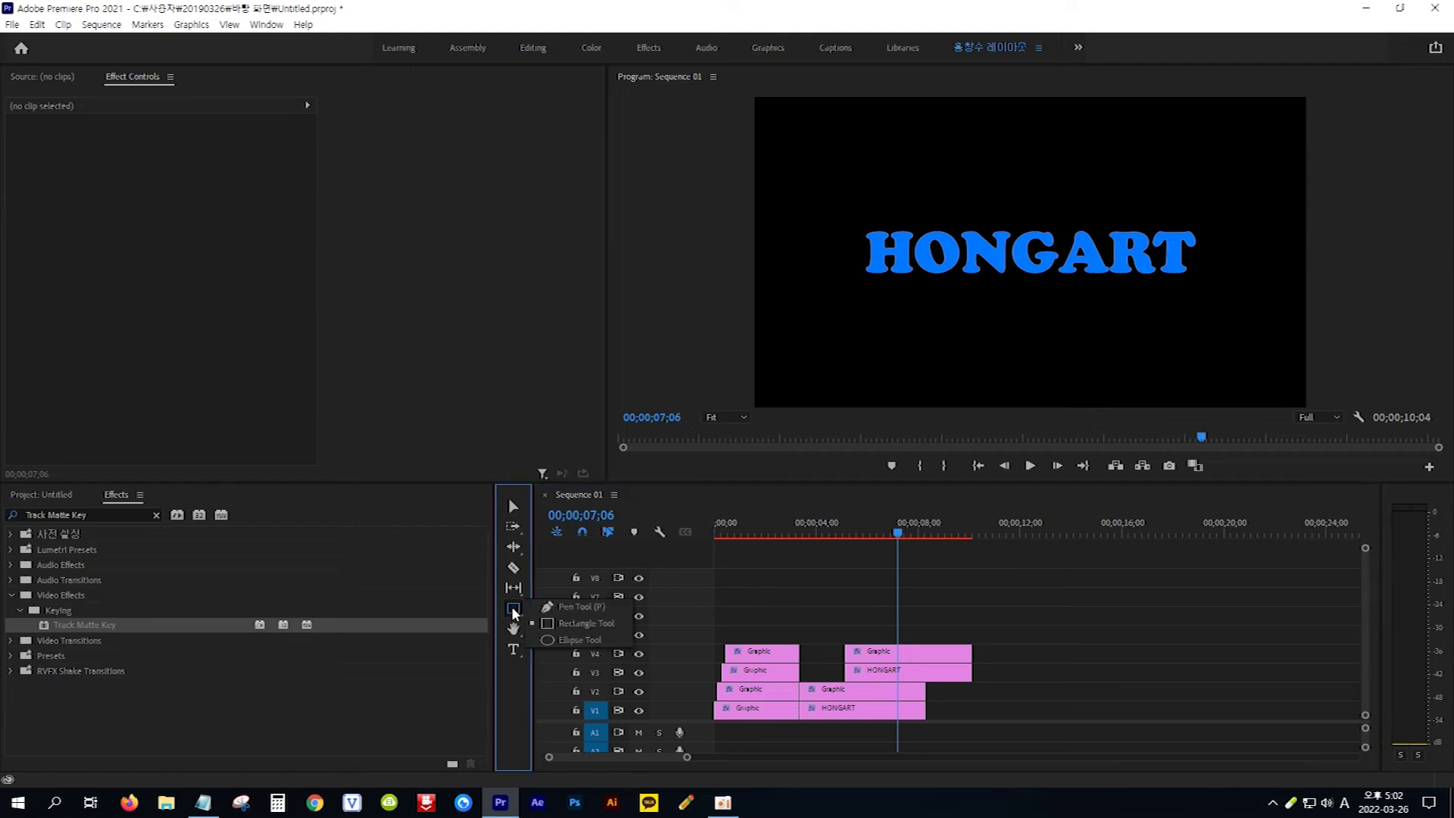
{"action": "left_click", "coordinate": [580, 640]}
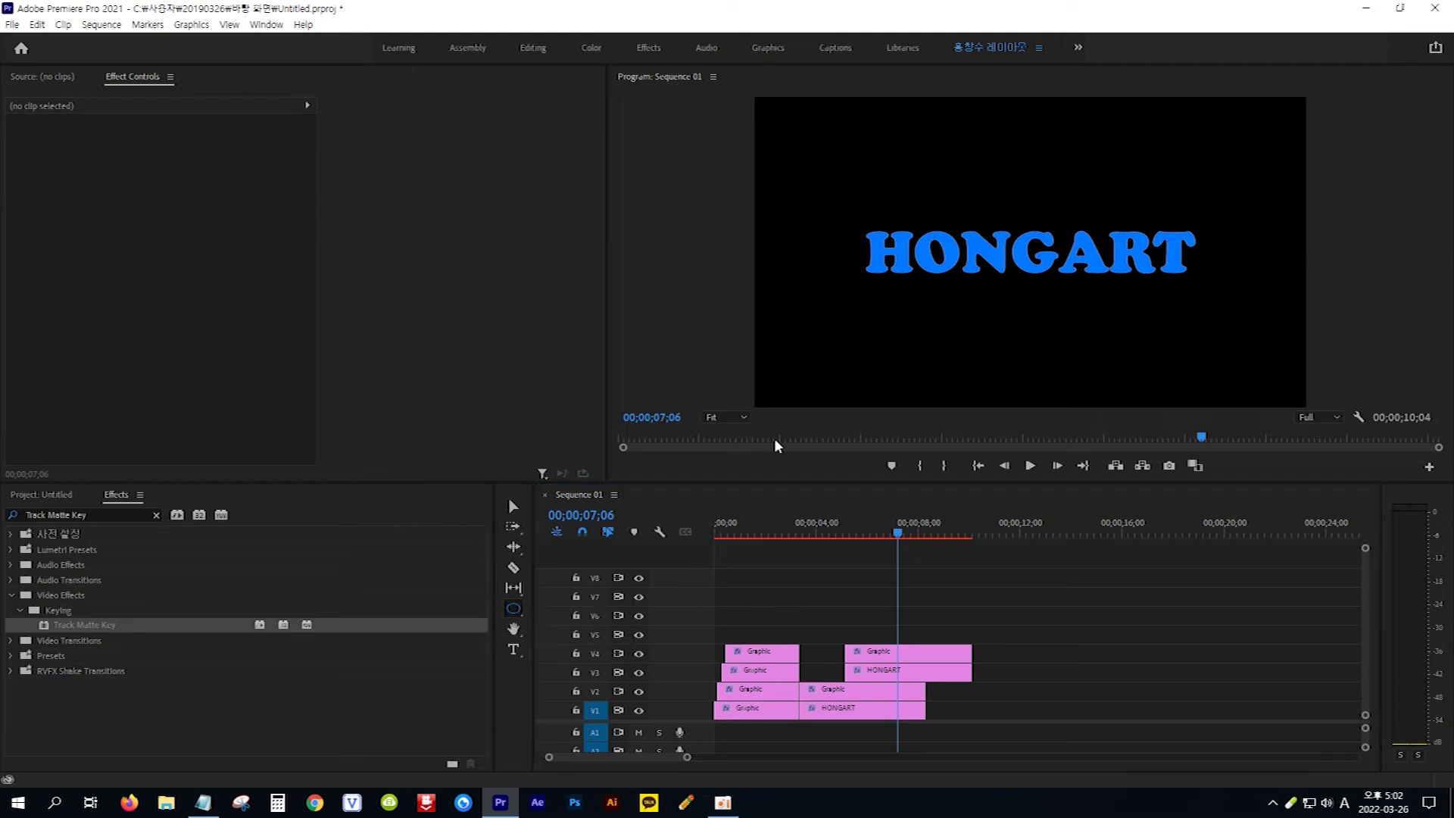
{"action": "left_click_drag", "start_coordinate": [780, 126], "coordinate": [1283, 383]}
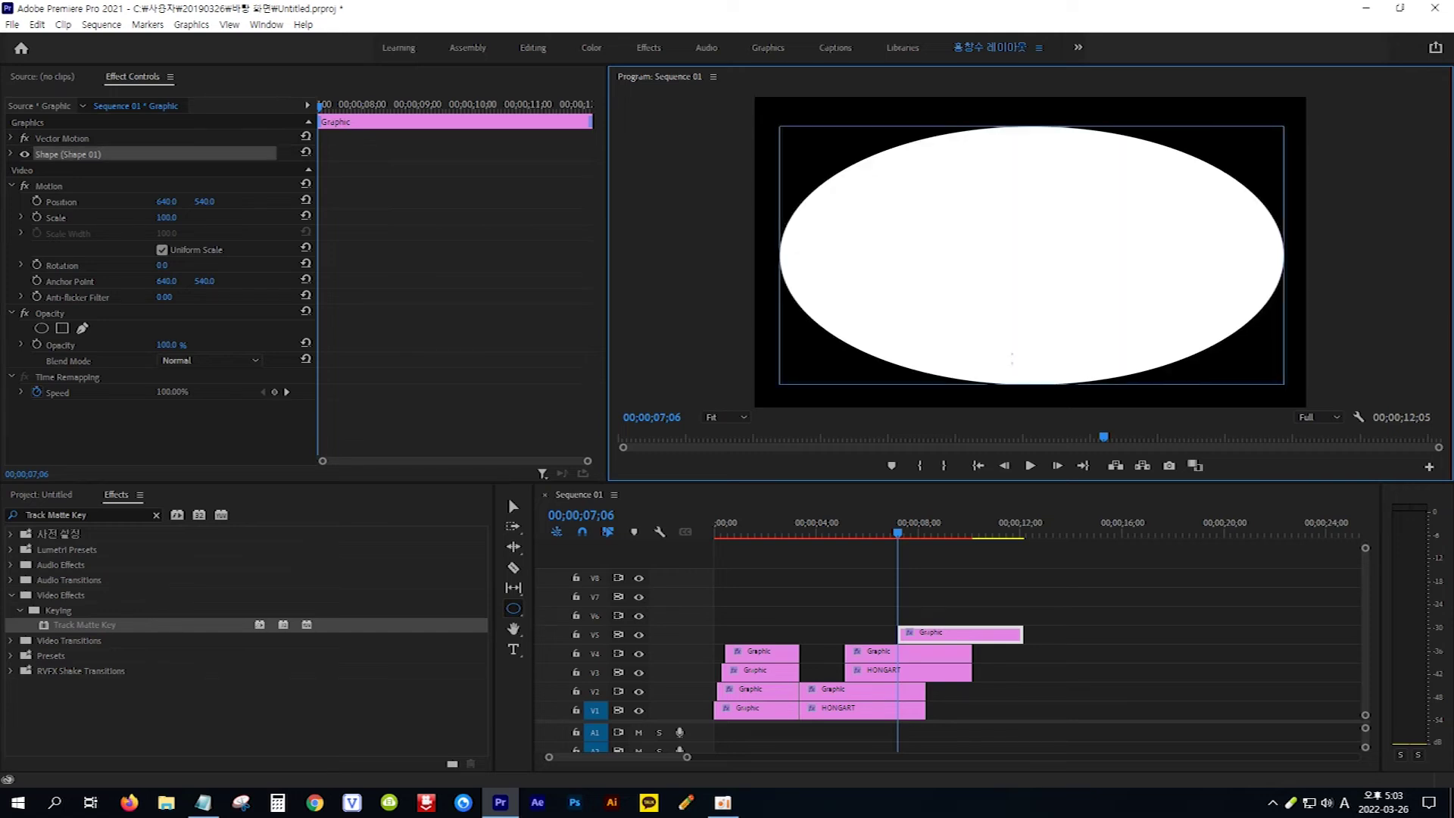
Turn off the ellipse's fill and give it a white stroke with a width of 30.
{"action": "left_click", "coordinate": [11, 155]}
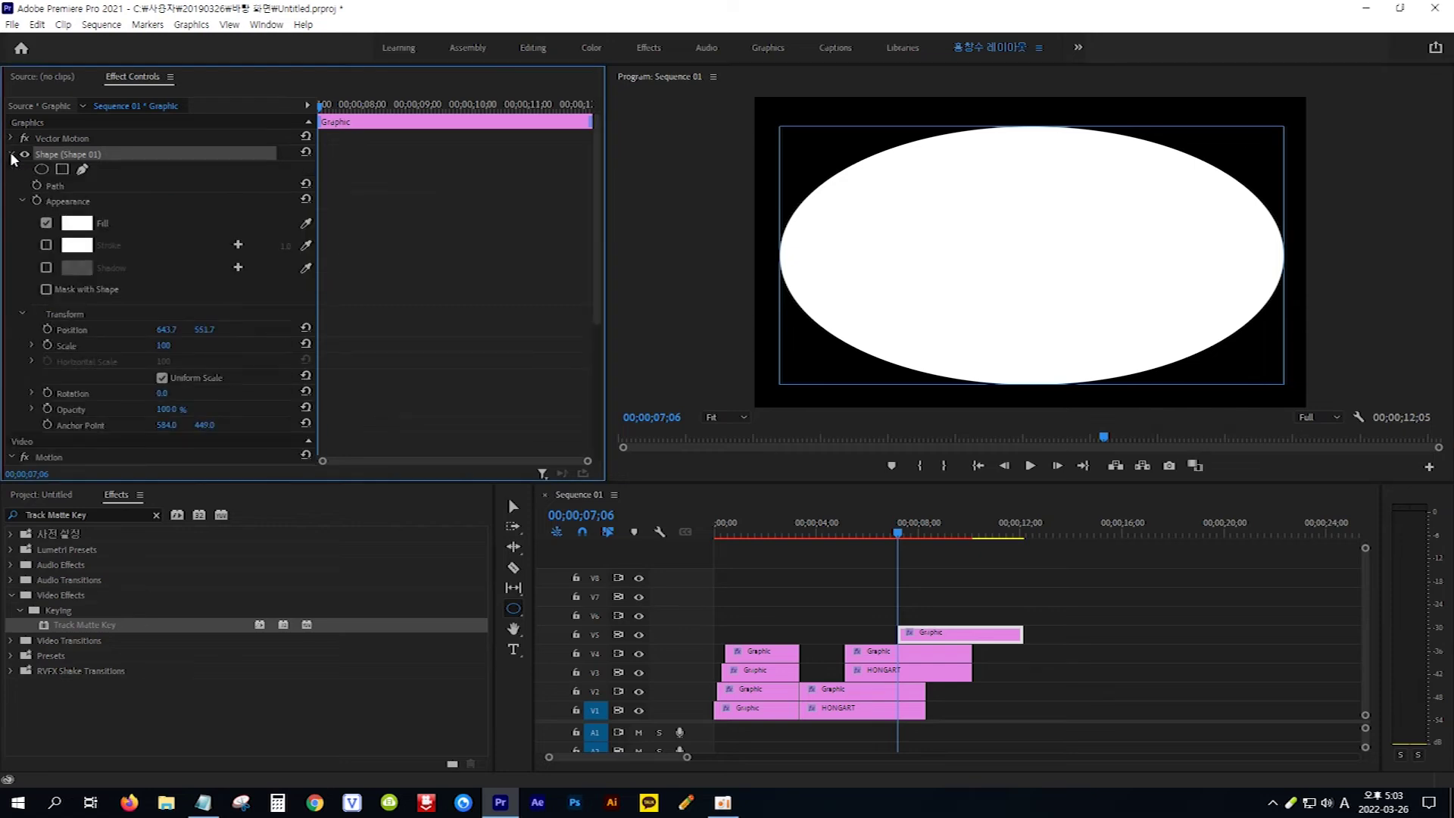
{"action": "left_click", "coordinate": [44, 220]}
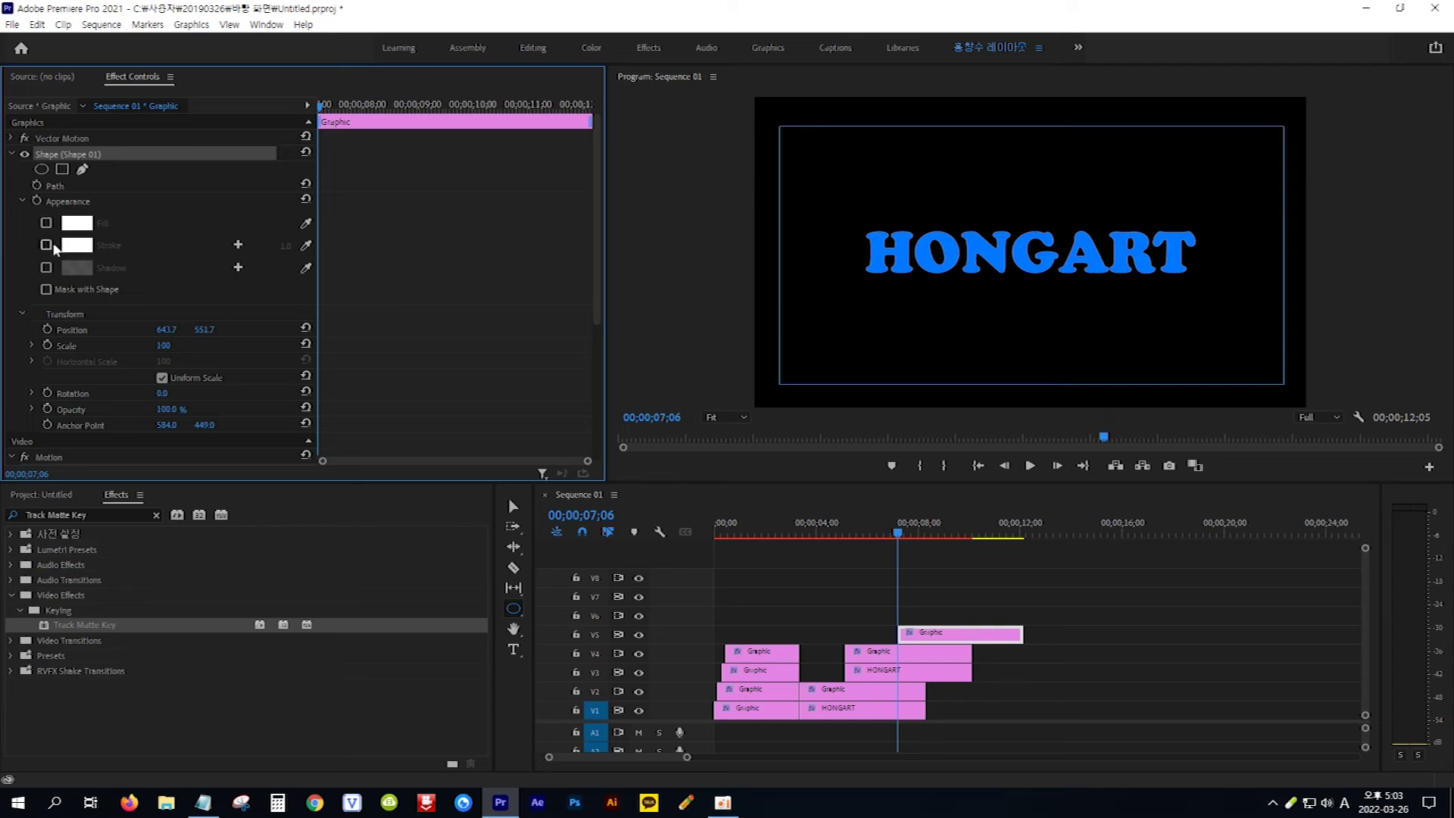
{"action": "left_click", "coordinate": [46, 245]}
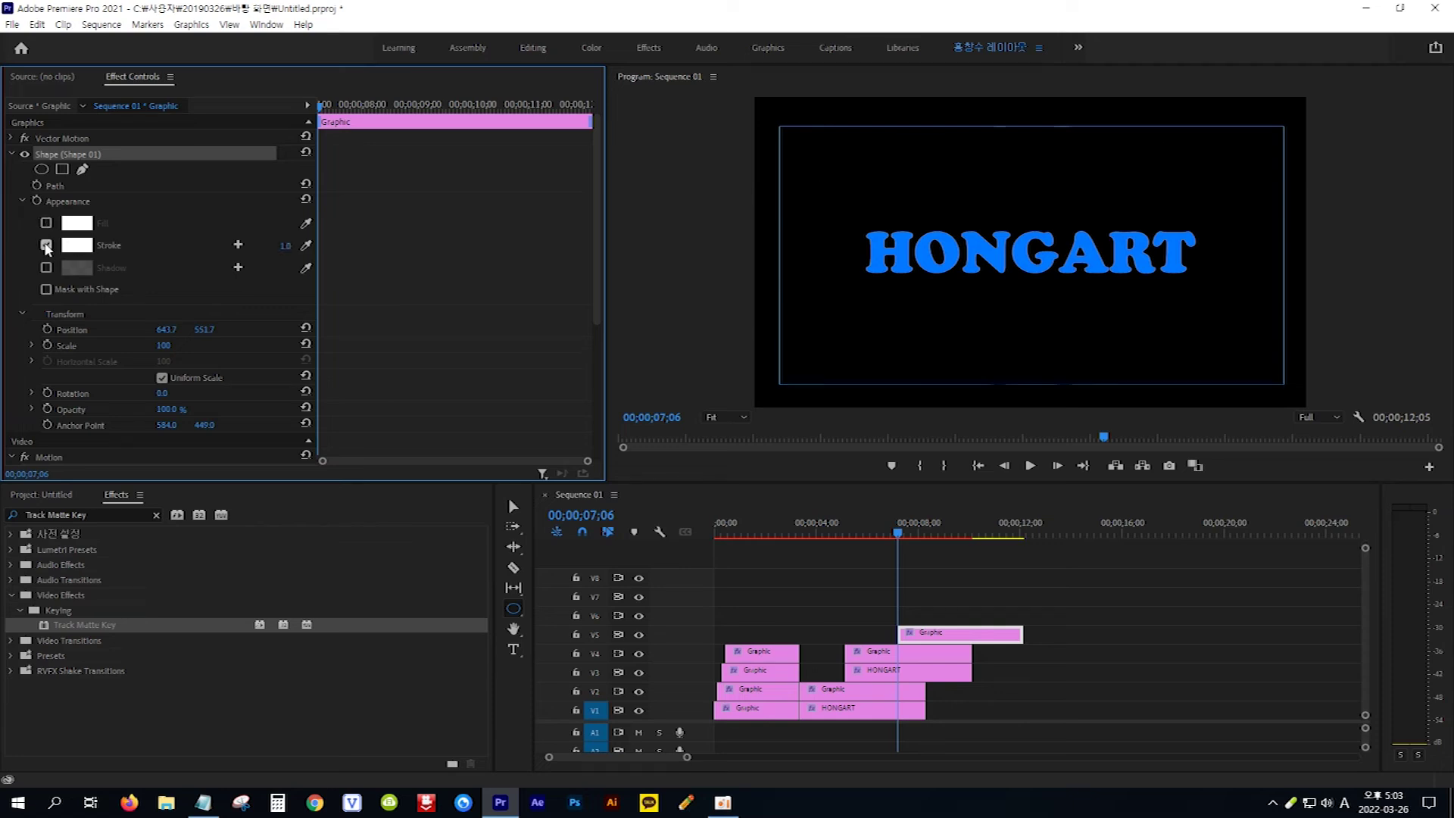
{"action": "left_click", "coordinate": [285, 245]}
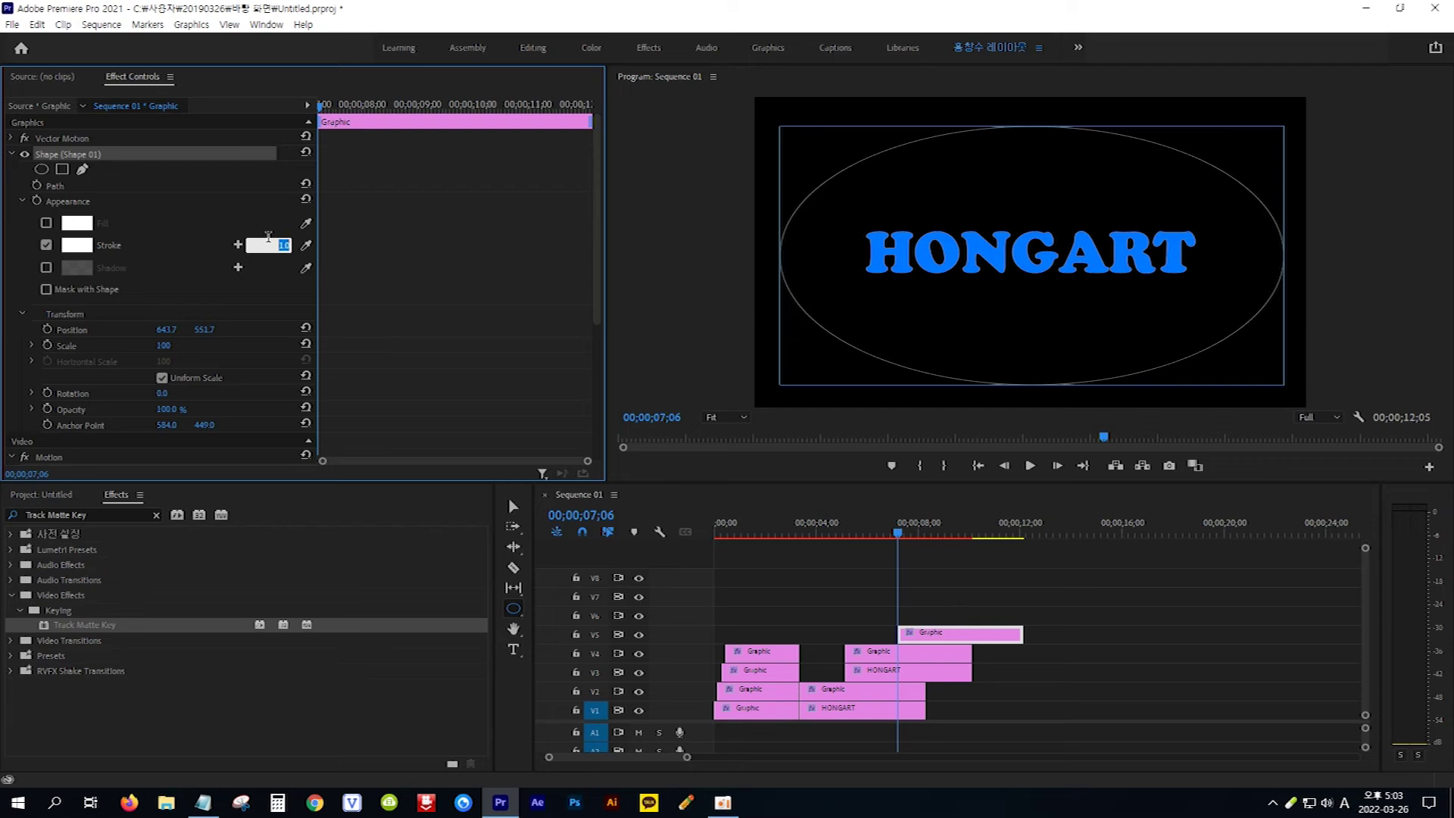
{"action": "type", "text": "30"}
{"action": "key", "text": "Return"}
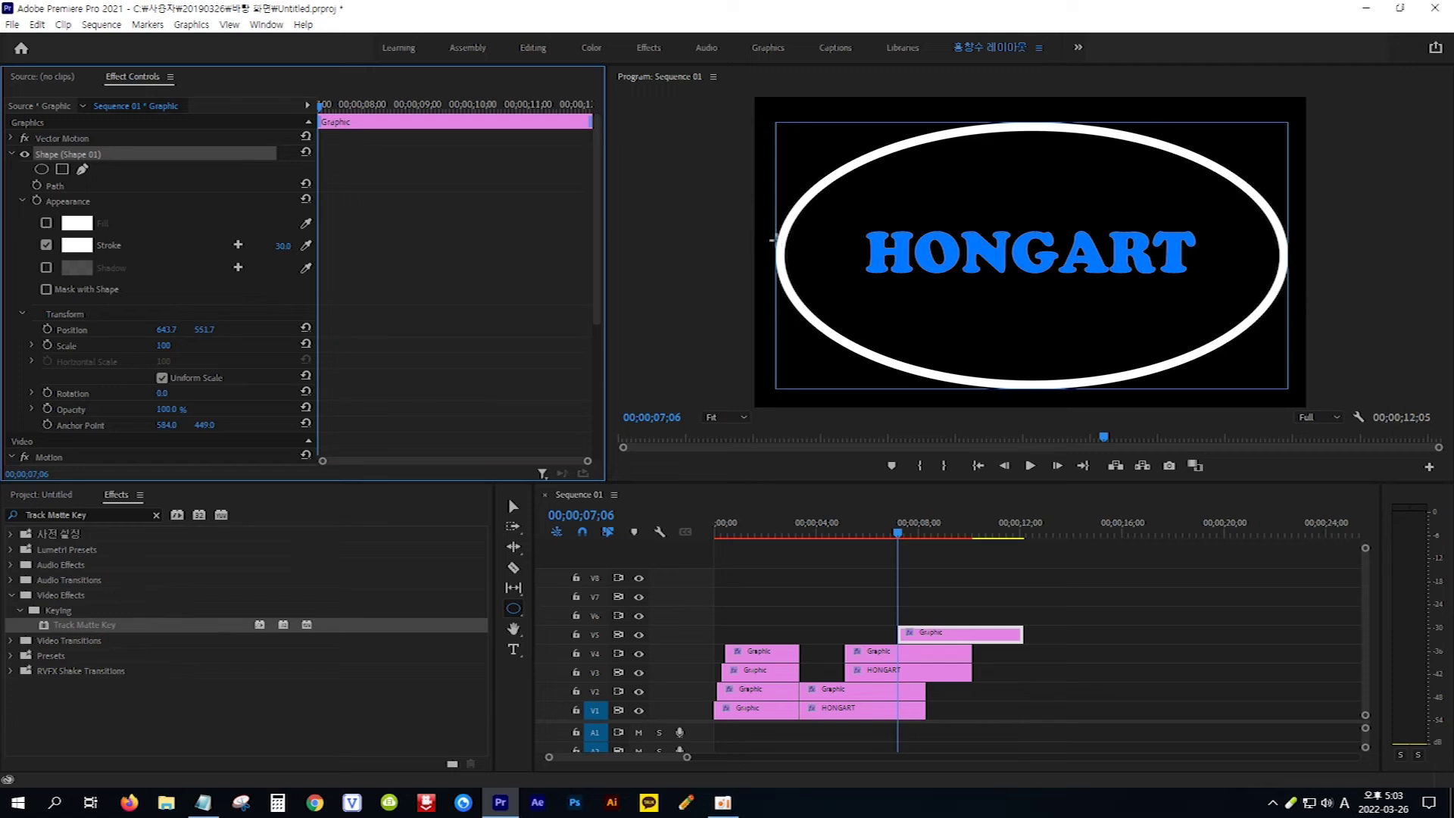
Add a four-point polygon mask to the ellipse, enlarge it, and place it over the upper-left arc.
{"action": "left_click", "coordinate": [62, 169]}
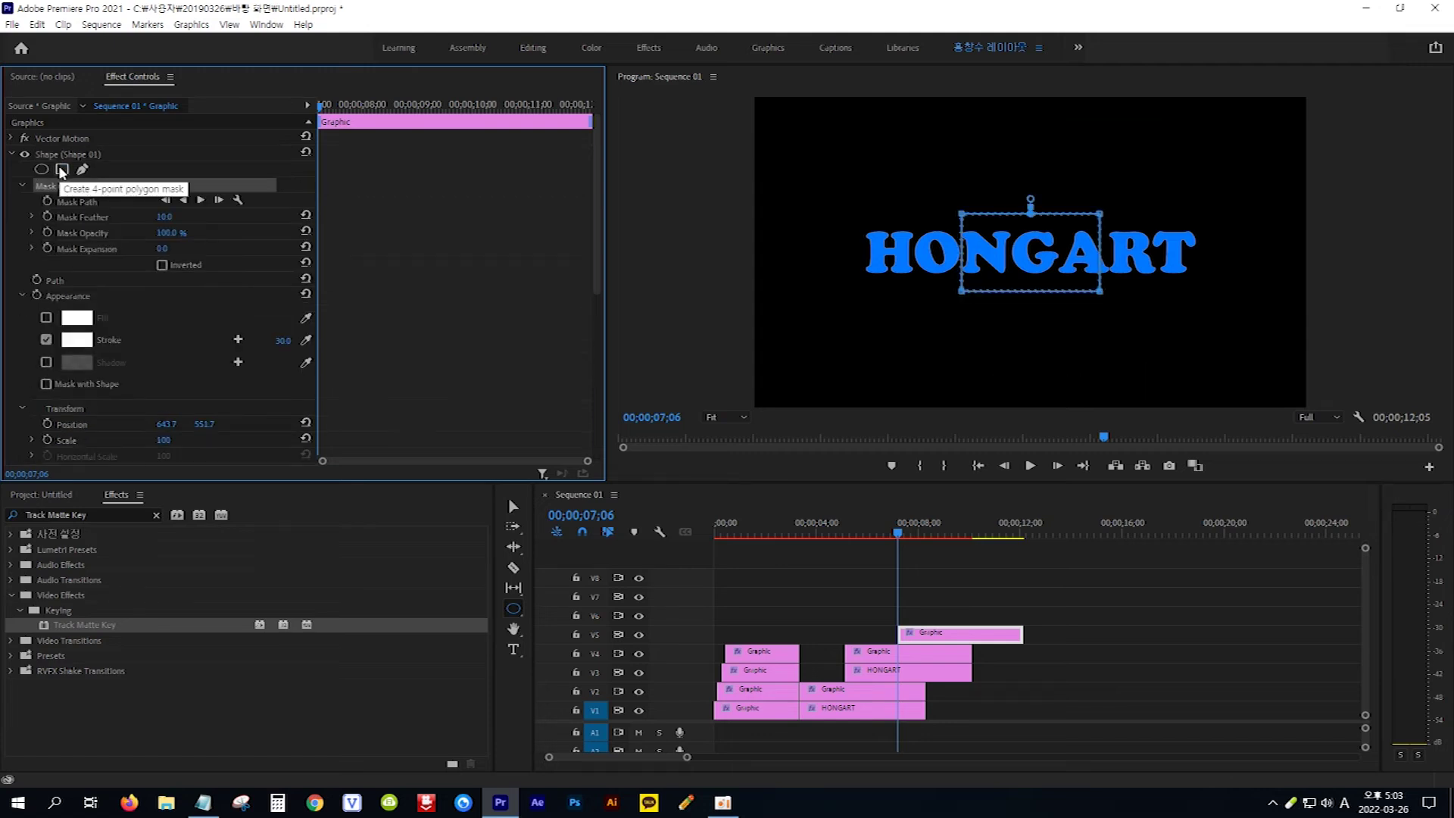
{"action": "left_click", "coordinate": [1035, 250]}
{"action": "mouse_move", "coordinate": [1036, 250]}
{"action": "left_mouse_down"}
{"action": "mouse_move", "coordinate": [943, 164]}
{"action": "mouse_move", "coordinate": [902, 166]}
{"action": "left_mouse_up"}
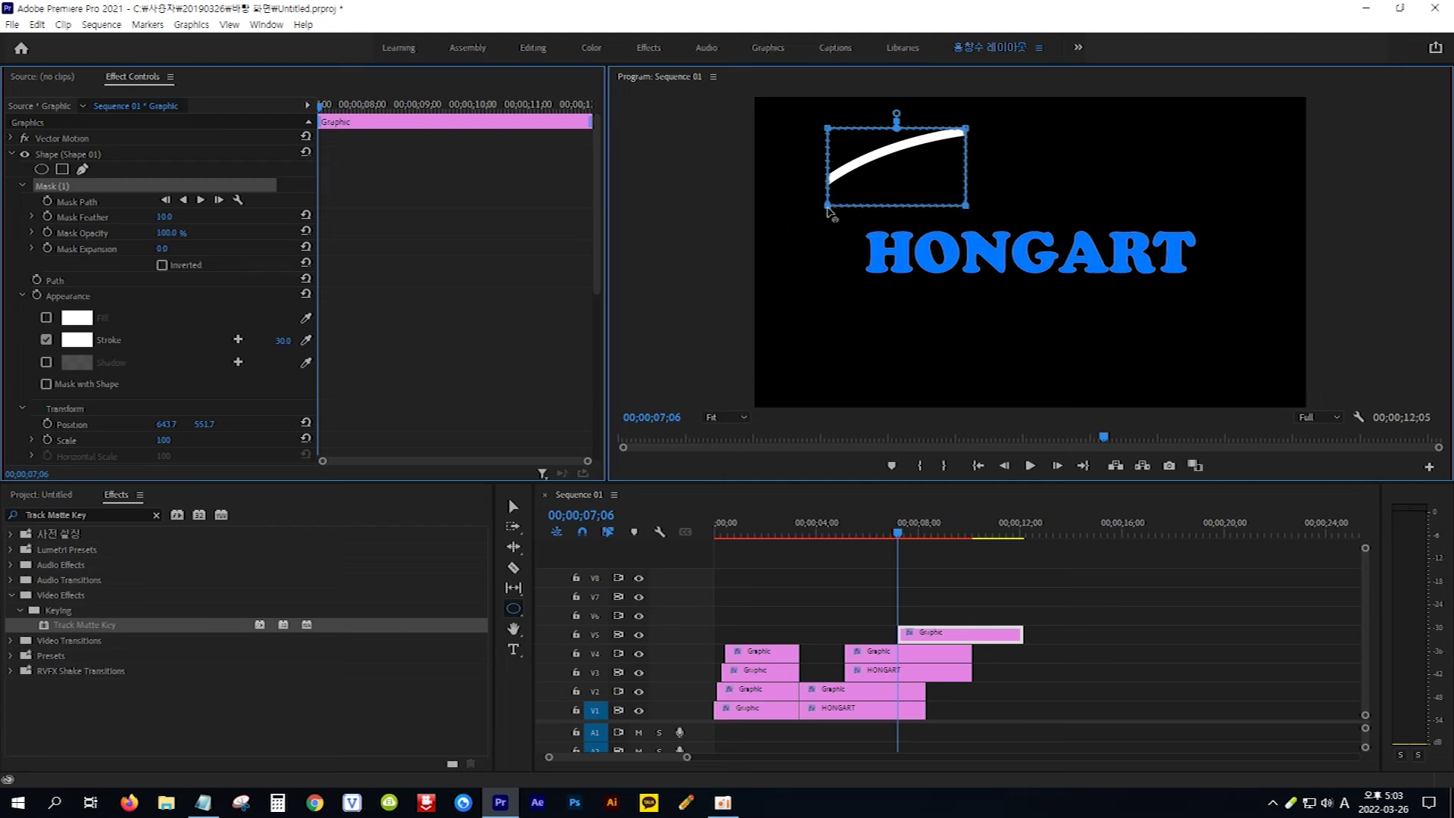
{"action": "left_click_drag", "start_coordinate": [828, 209], "coordinate": [828, 263]}
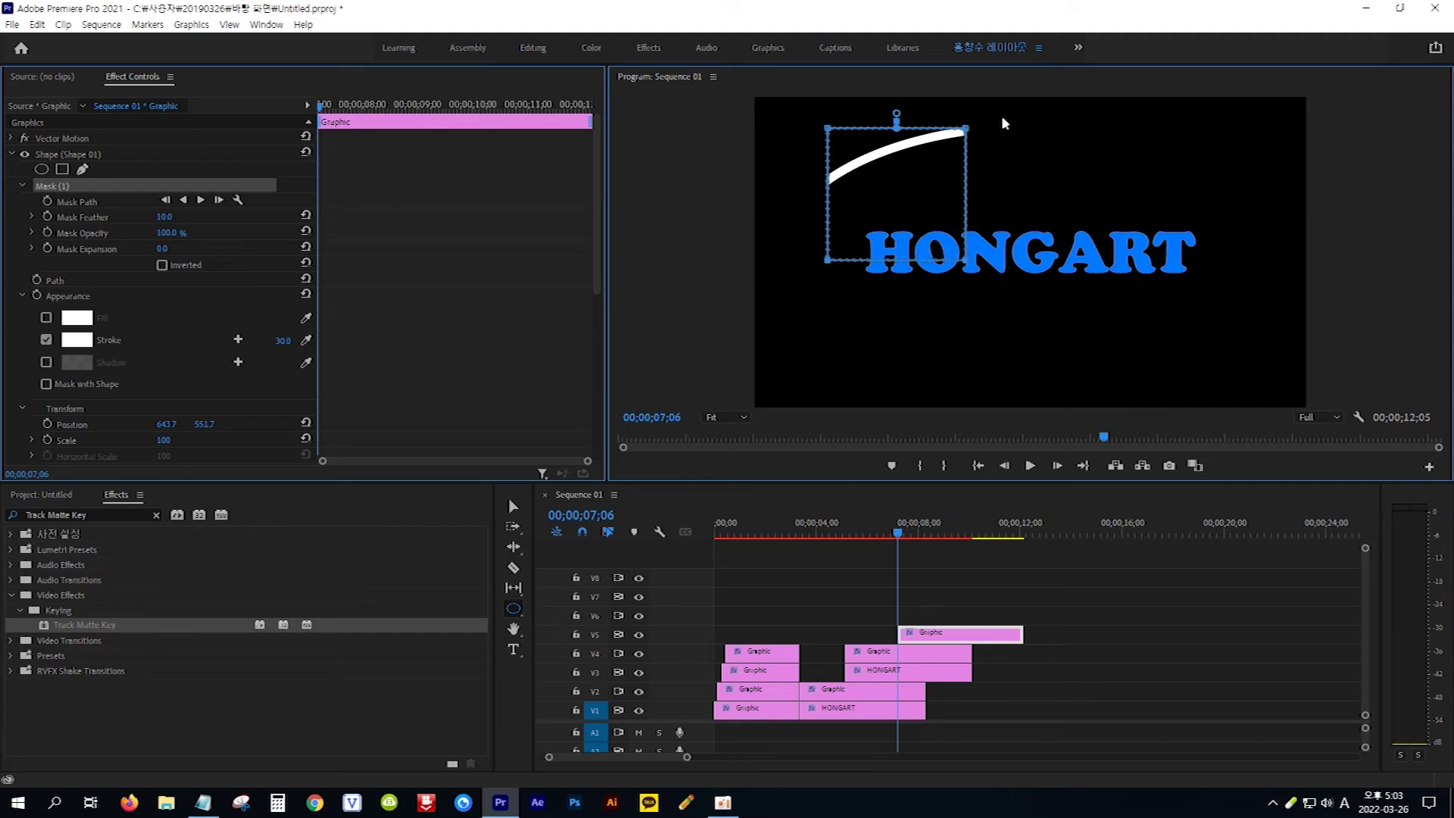
{"action": "left_click_drag", "start_coordinate": [1002, 110], "coordinate": [1040, 263]}
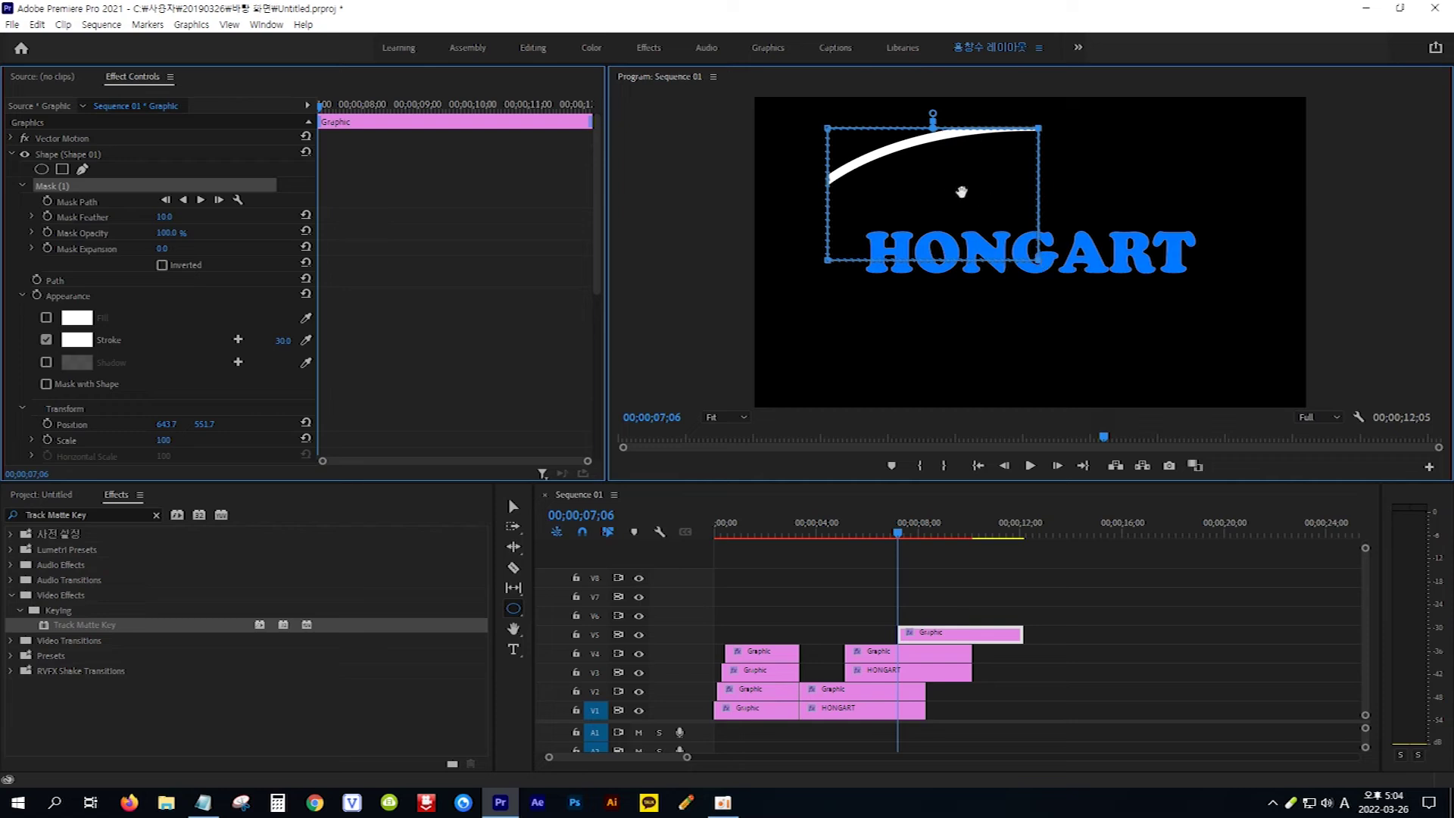
{"action": "left_click_drag", "start_coordinate": [938, 189], "coordinate": [938, 172]}
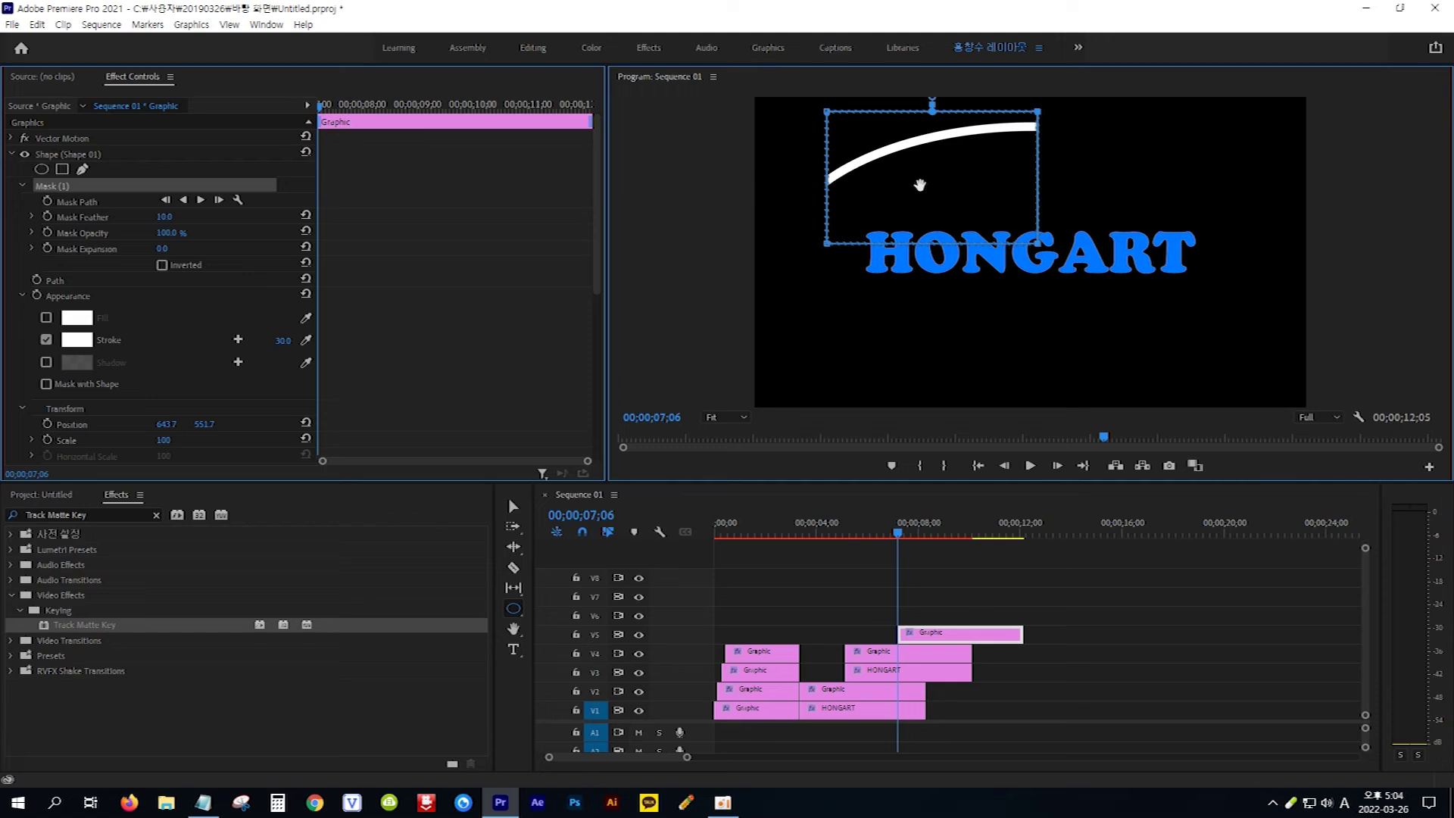
Start Mask Path keyframes at 00;00;07;06 and move the mask over the ellipse's left end at 00;00;07;16.
{"action": "left_click", "coordinate": [47, 201]}
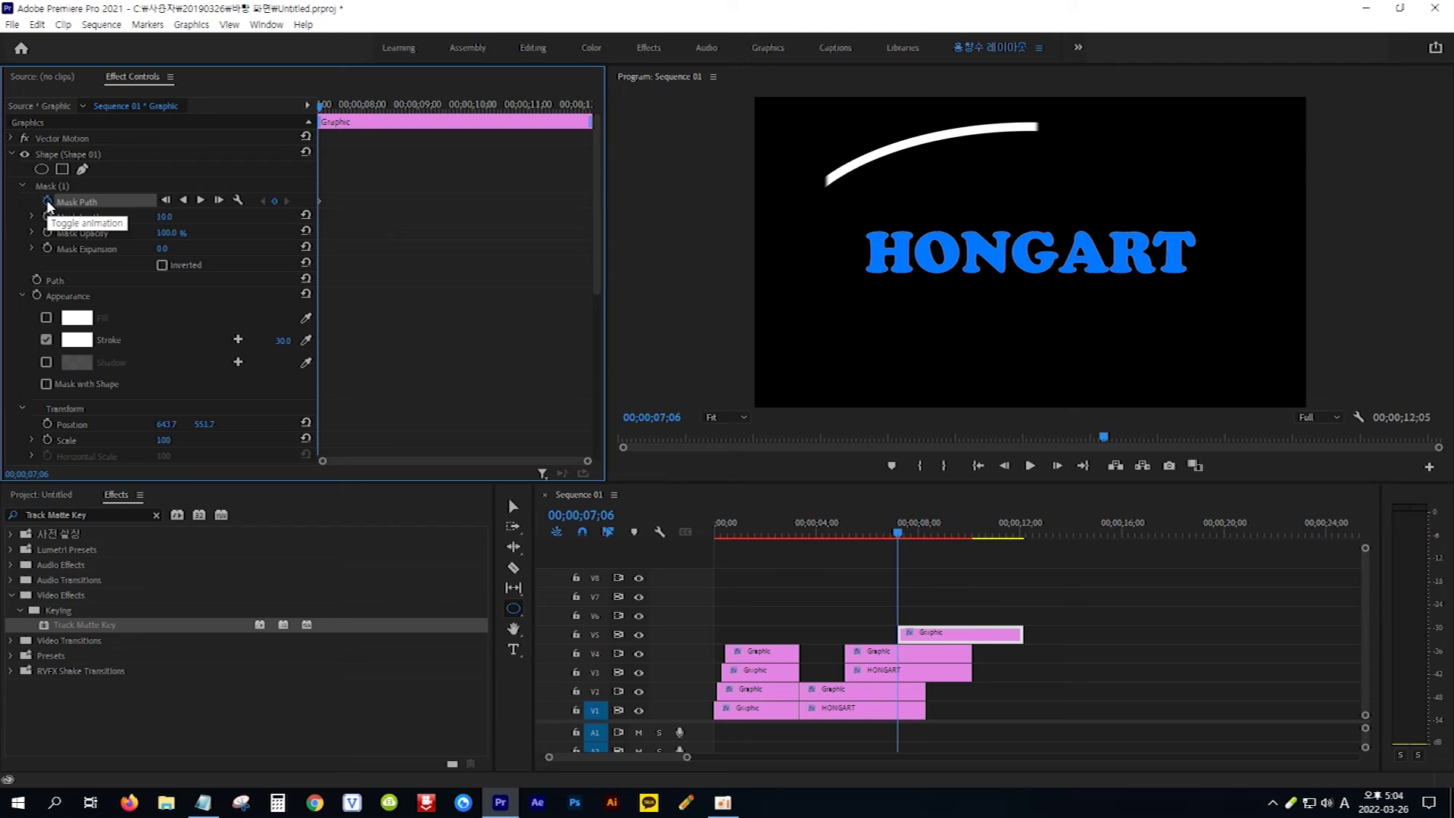
{"action": "key", "text": "shift+Right"}
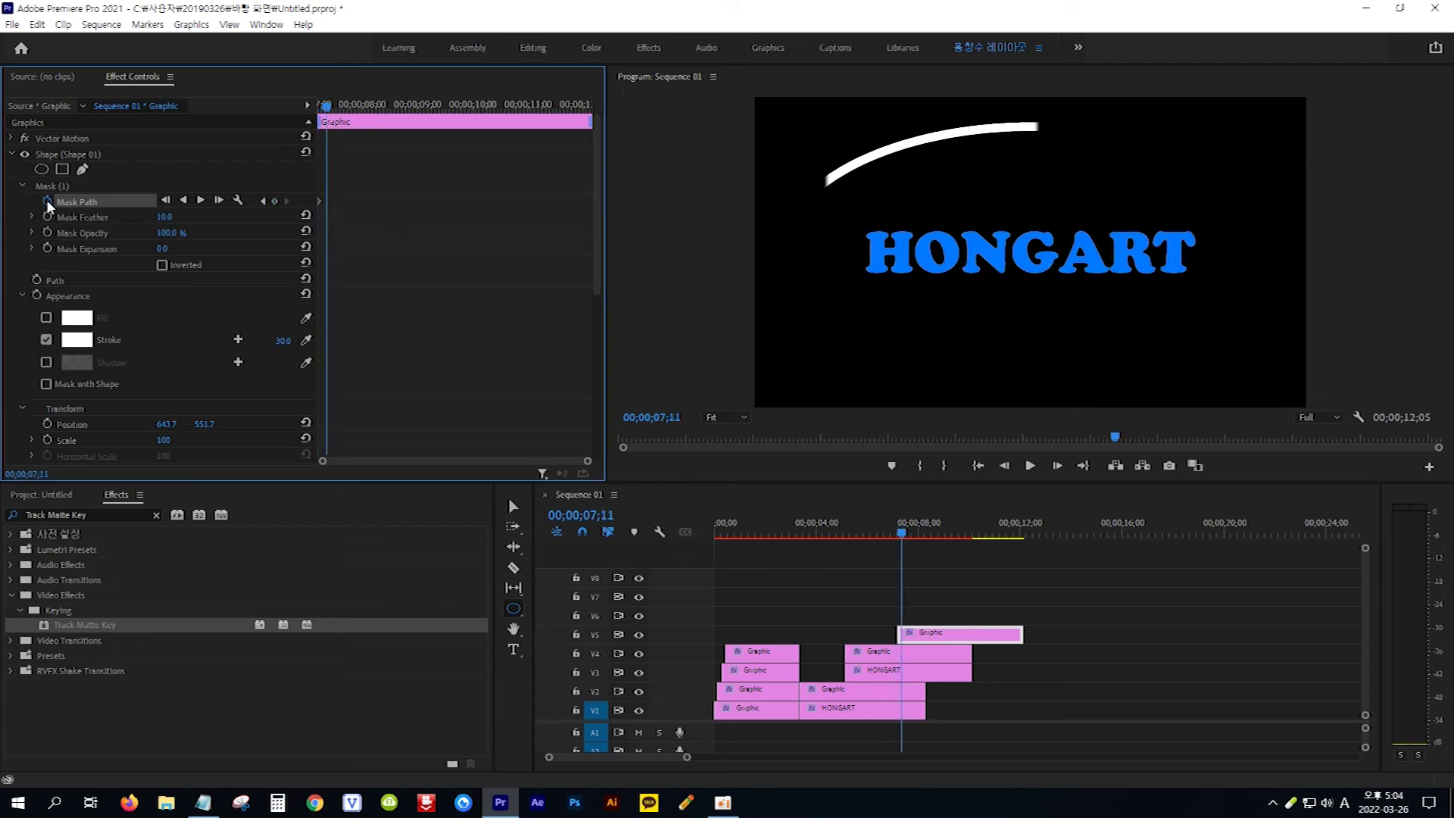
{"action": "key", "text": "shift+Right"}
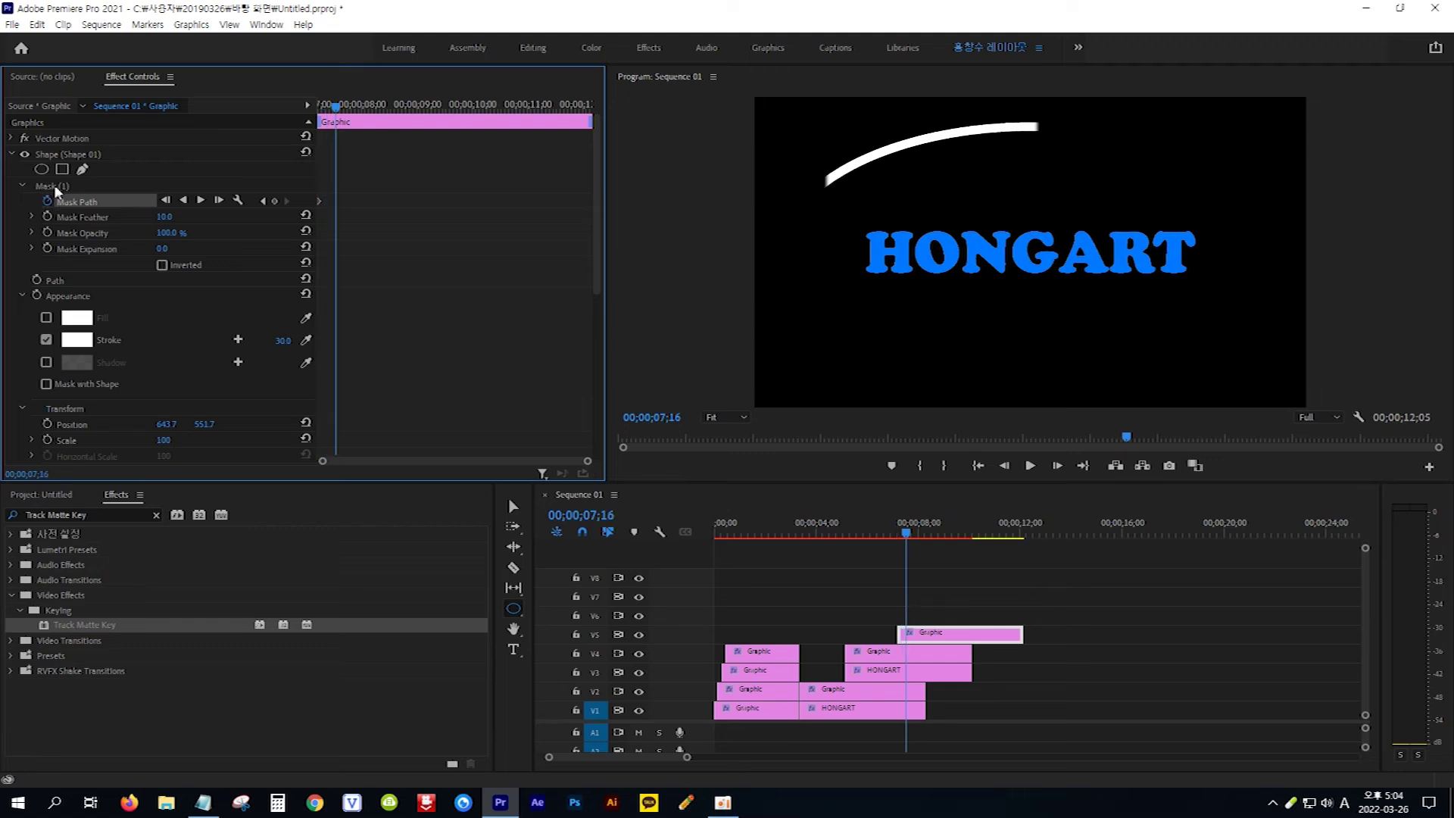
{"action": "left_click", "coordinate": [57, 188]}
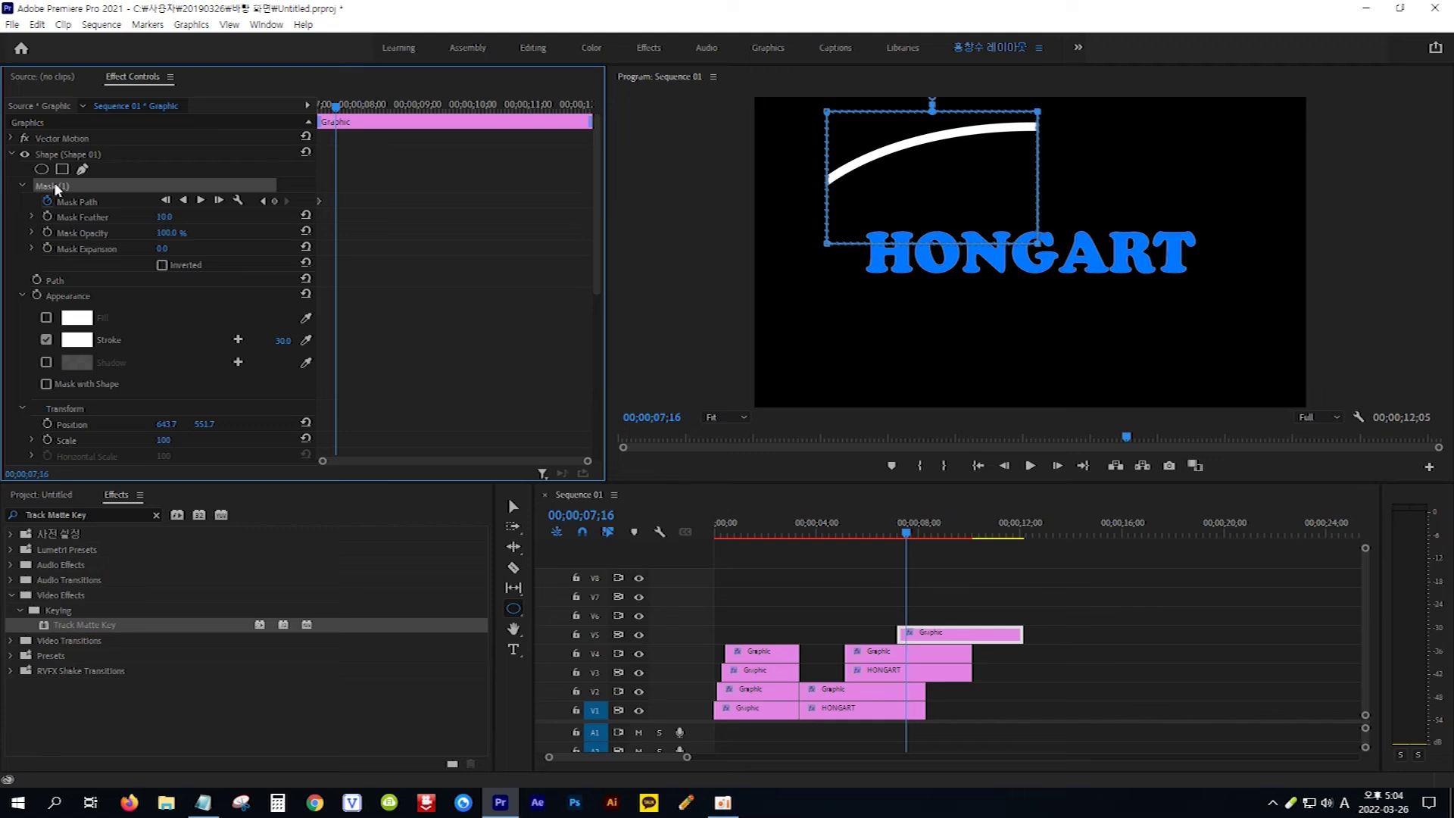
{"action": "left_click_drag", "start_coordinate": [914, 179], "coordinate": [859, 256]}
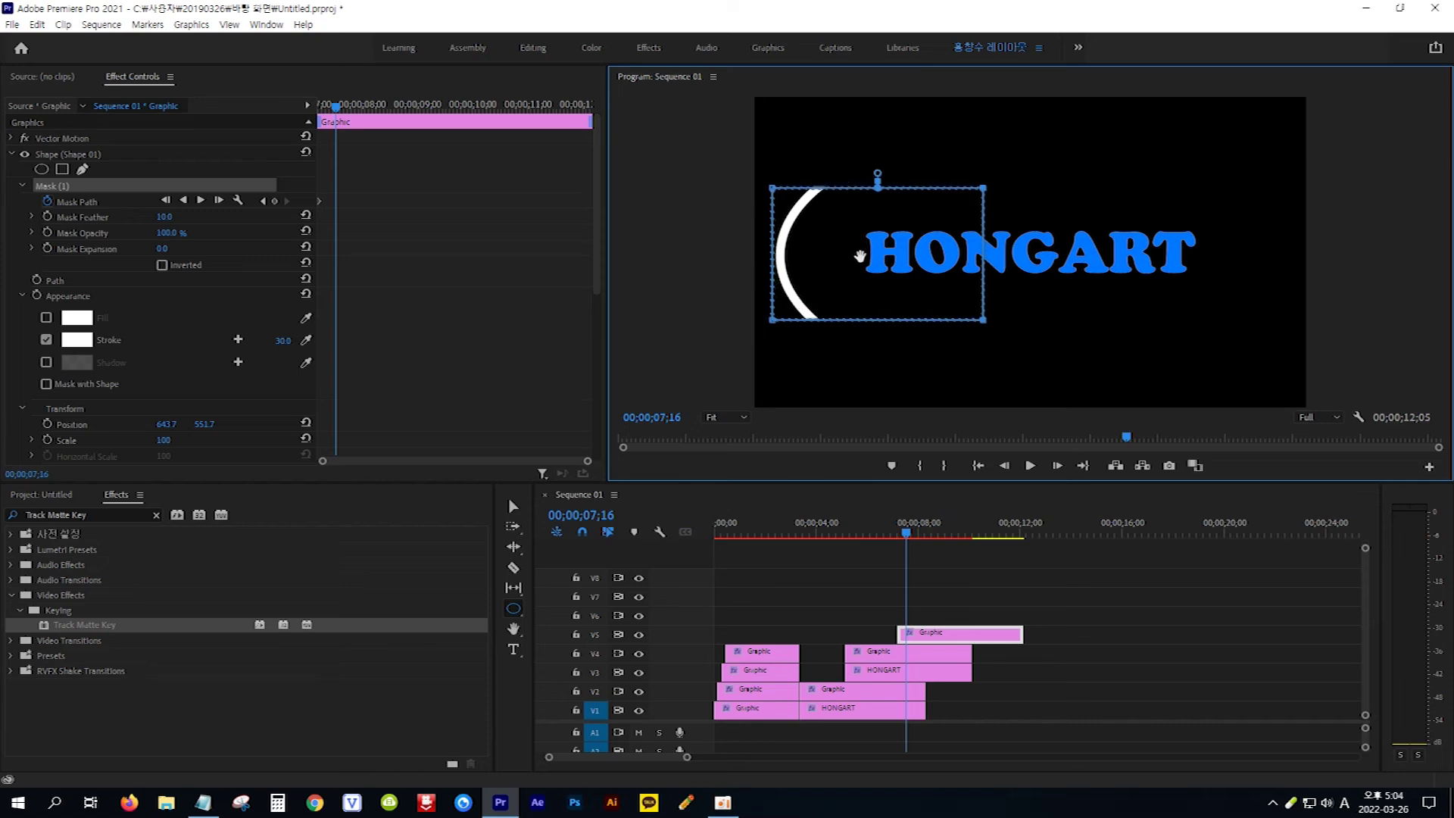
{"action": "left_click", "coordinate": [506, 254]}
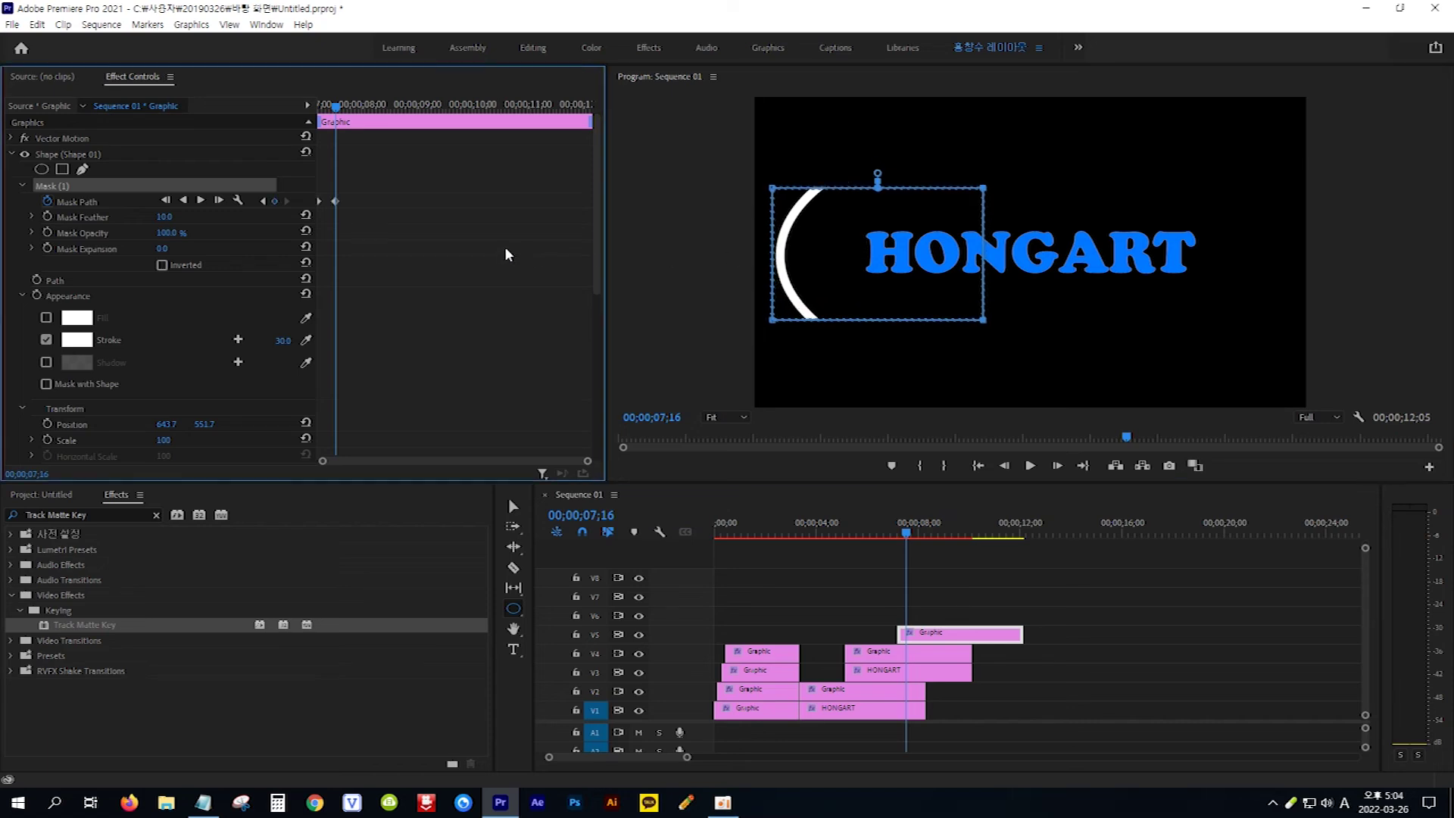
Add a Mask Path keyframe at 00;00;07;26 with the mask moved over the ellipse's lower-left arc.
{"action": "key", "text": "shift+Right"}
{"action": "key", "text": "shift+Right"}
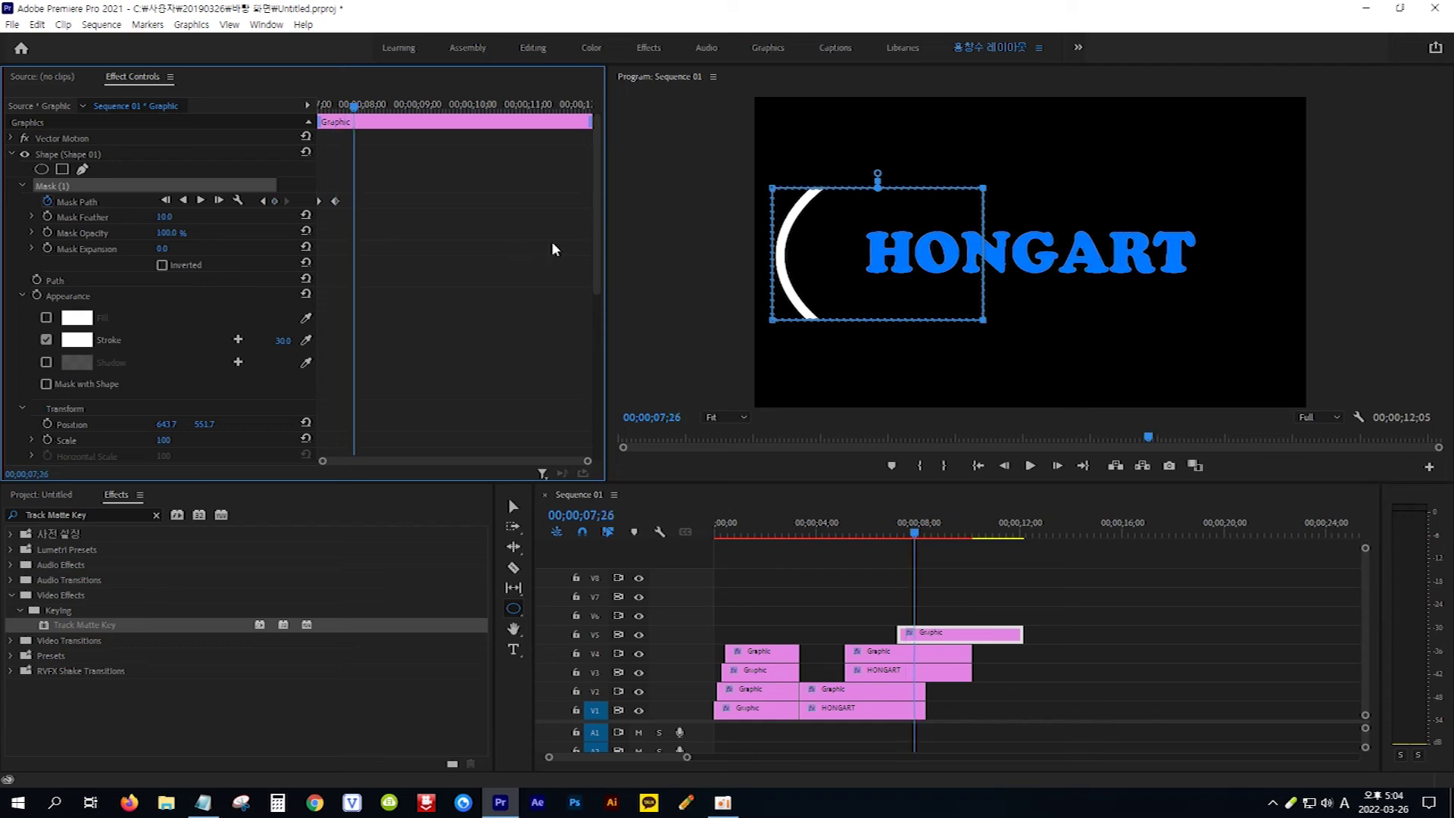
{"action": "left_click_drag", "start_coordinate": [846, 292], "coordinate": [868, 309]}
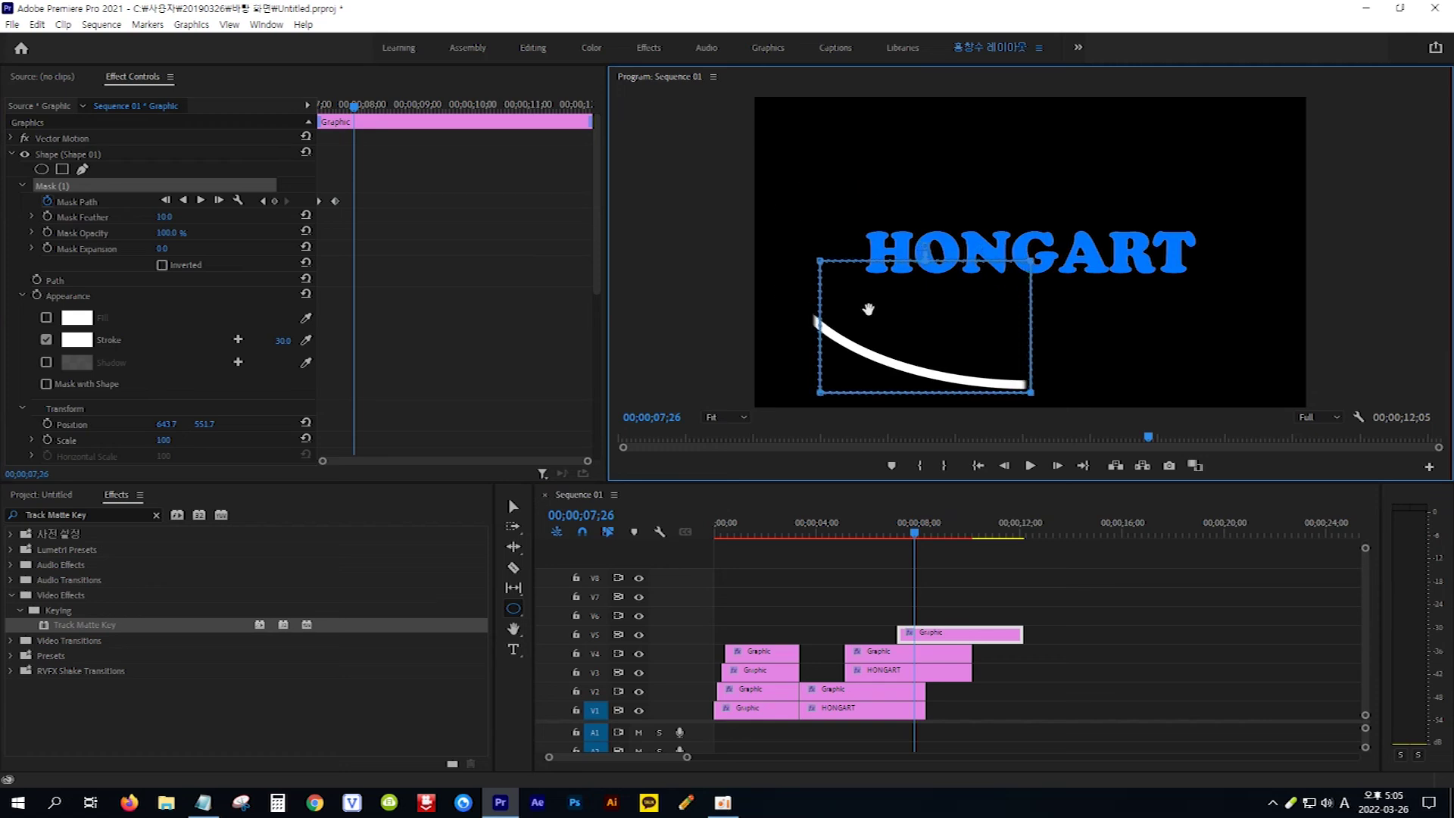
{"action": "left_click", "coordinate": [479, 190]}
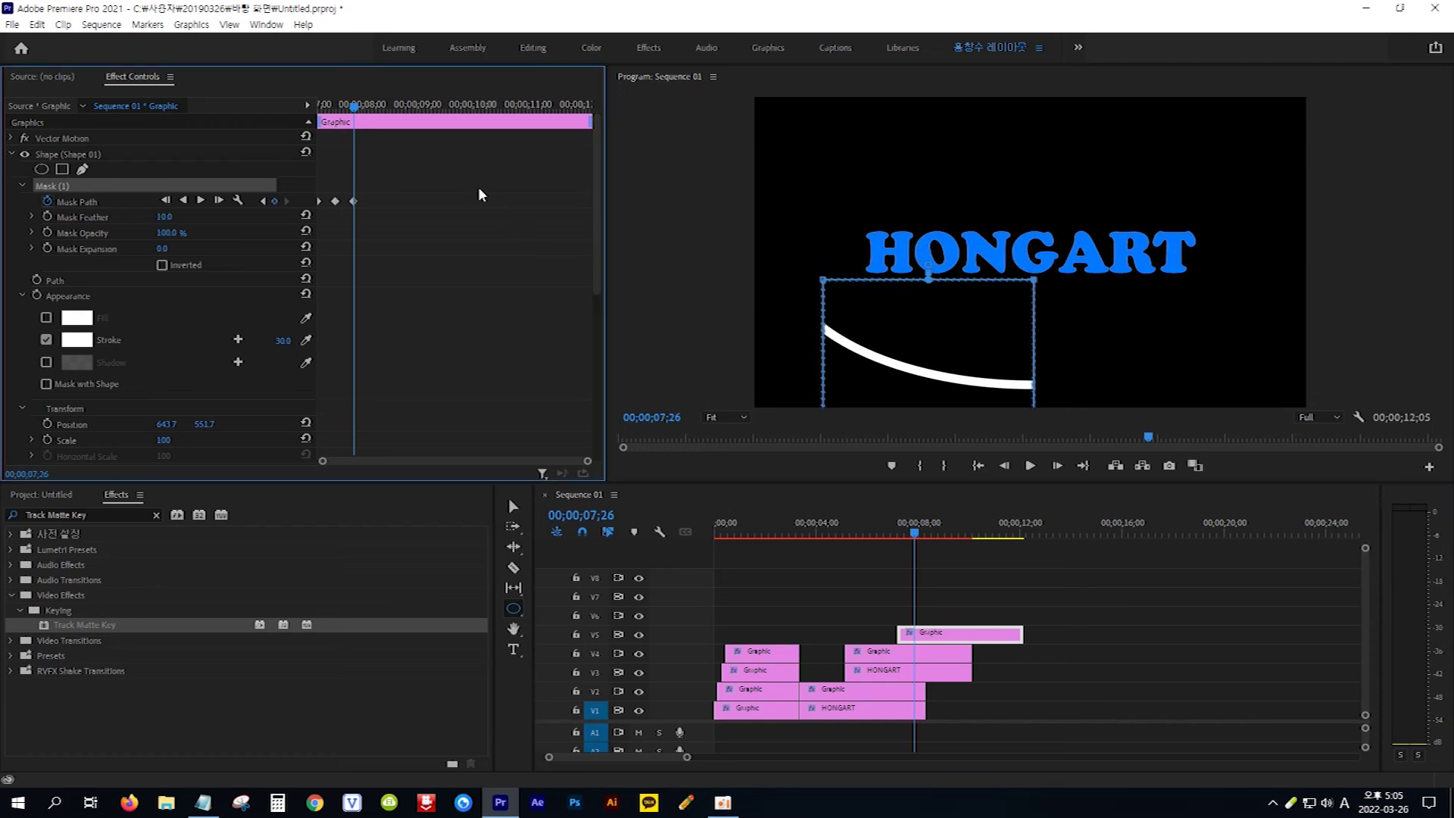
Keyframe the mask around the rest of the ellipse every 10 frames, move it outside the frame at 00;00;09;16, and preview the motion.
{"action": "key", "text": "shift+Right"}
{"action": "key", "text": "shift+Right"}
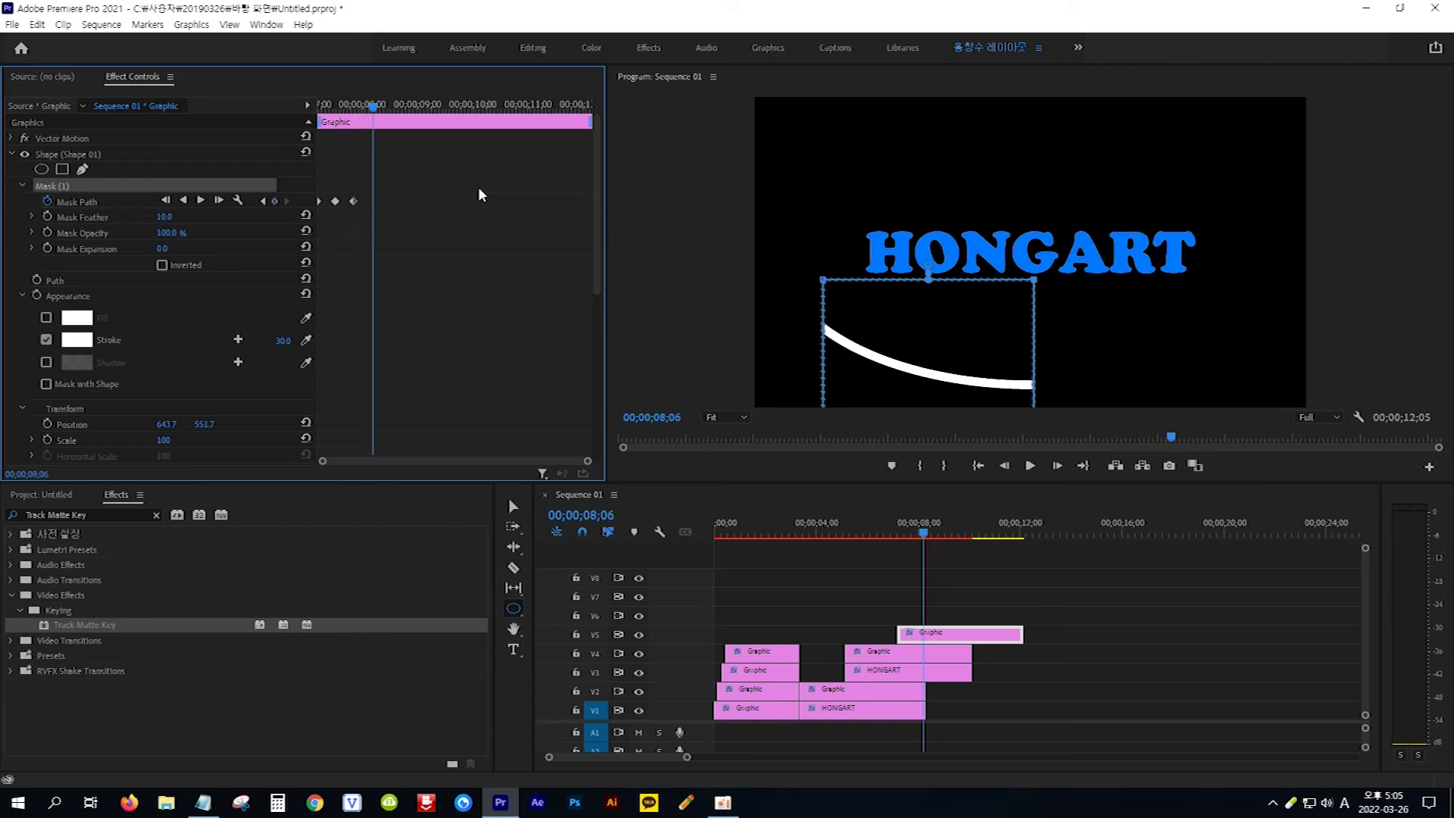
{"action": "left_click_drag", "start_coordinate": [919, 328], "coordinate": [976, 182]}
{"action": "key", "text": "shift+Right"}
{"action": "key", "text": "shift+Right"}
{"action": "key", "text": "shift+Right"}
{"action": "key", "text": "shift+Right"}
{"action": "key", "text": "shift+Right"}
{"action": "key", "text": "shift+Right"}
{"action": "left_click", "coordinate": [543, 299]}
{"action": "key", "text": "shift+Right"}
{"action": "key", "text": "shift+Right"}
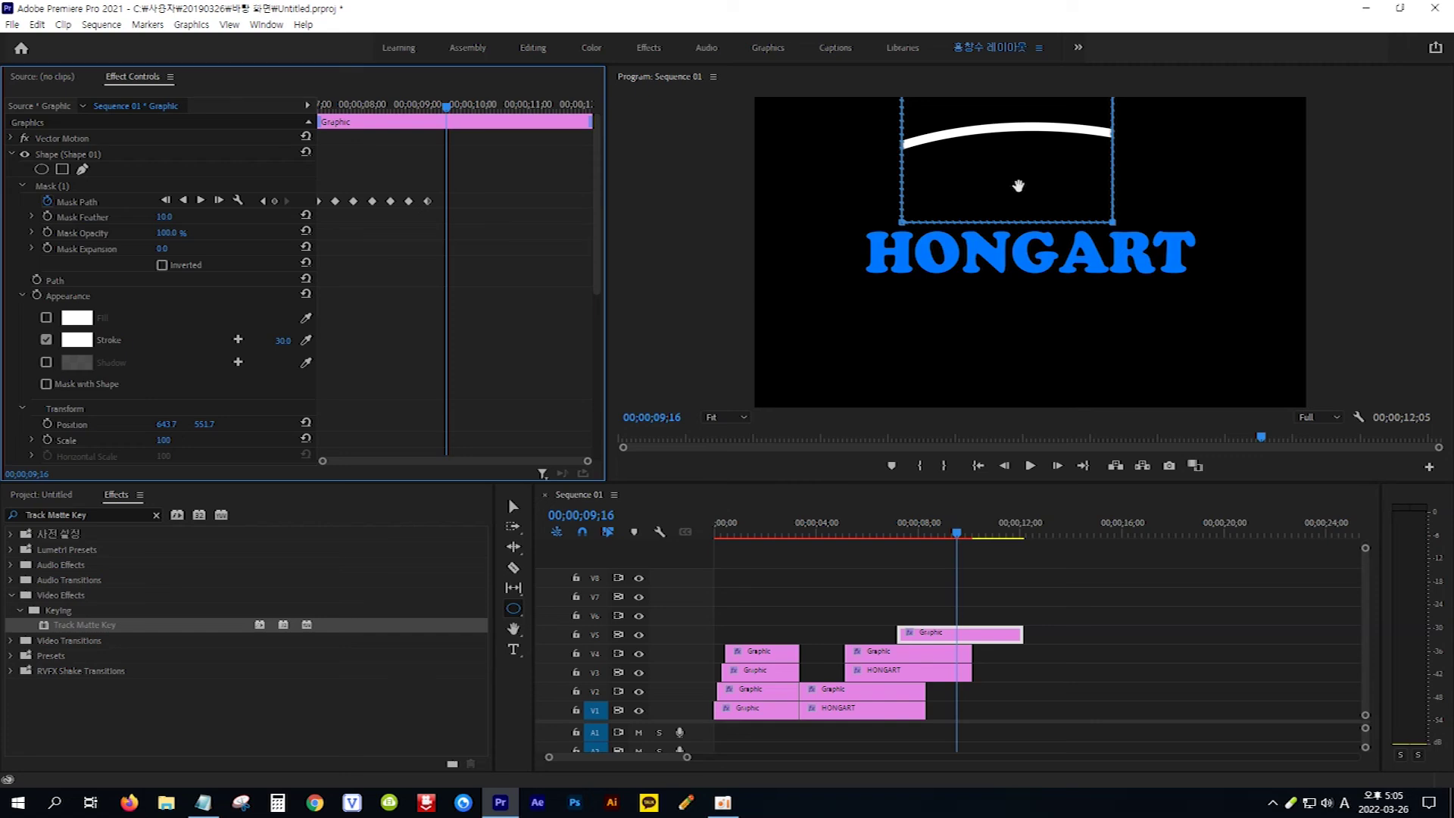
{"action": "left_click_drag", "start_coordinate": [1022, 185], "coordinate": [807, 88]}
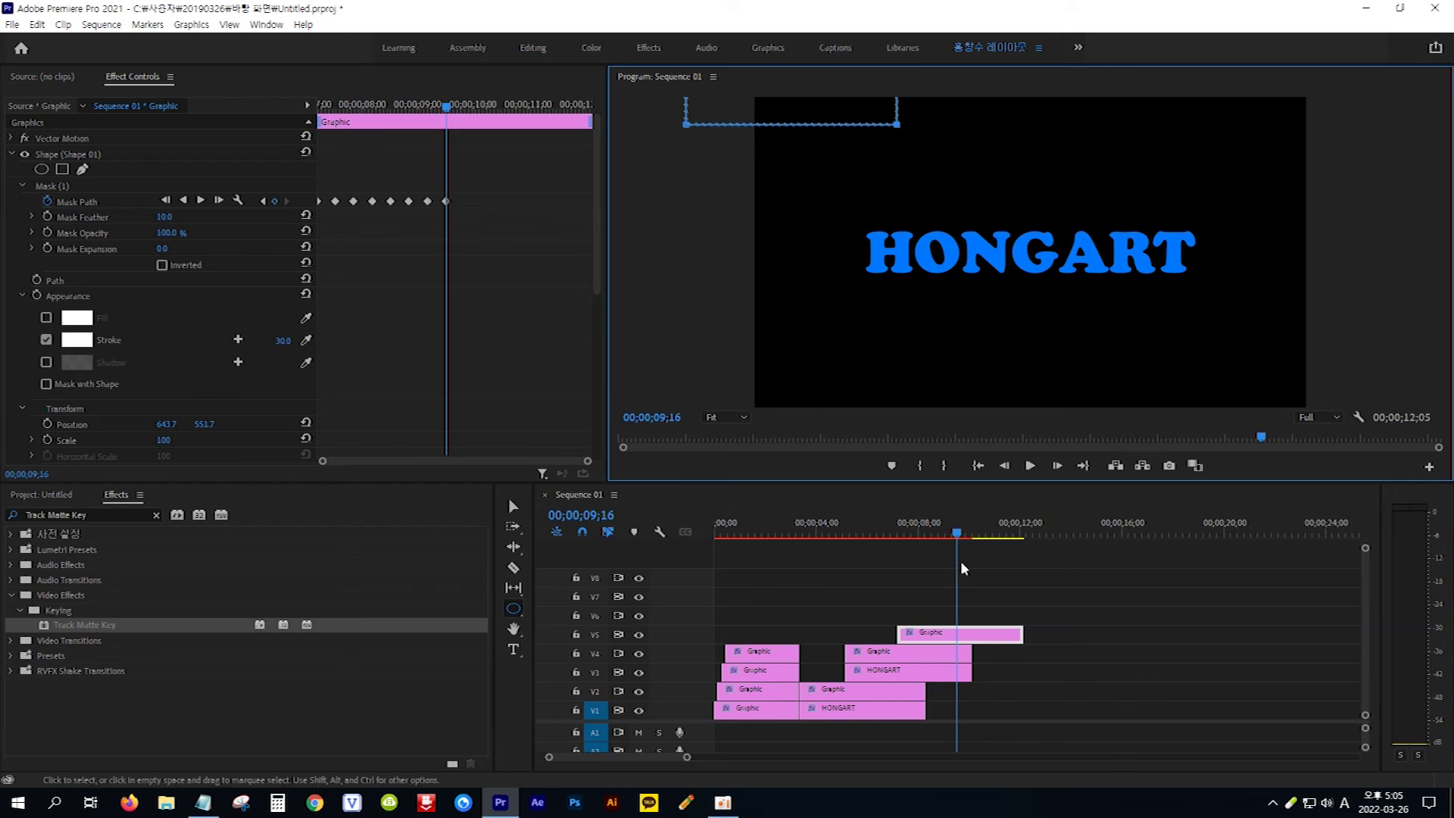
{"action": "left_click", "coordinate": [931, 533]}
{"action": "mouse_move", "coordinate": [928, 532]}
{"action": "left_mouse_down"}
{"action": "mouse_move", "coordinate": [886, 535]}
{"action": "mouse_move", "coordinate": [951, 535]}
{"action": "left_mouse_up"}
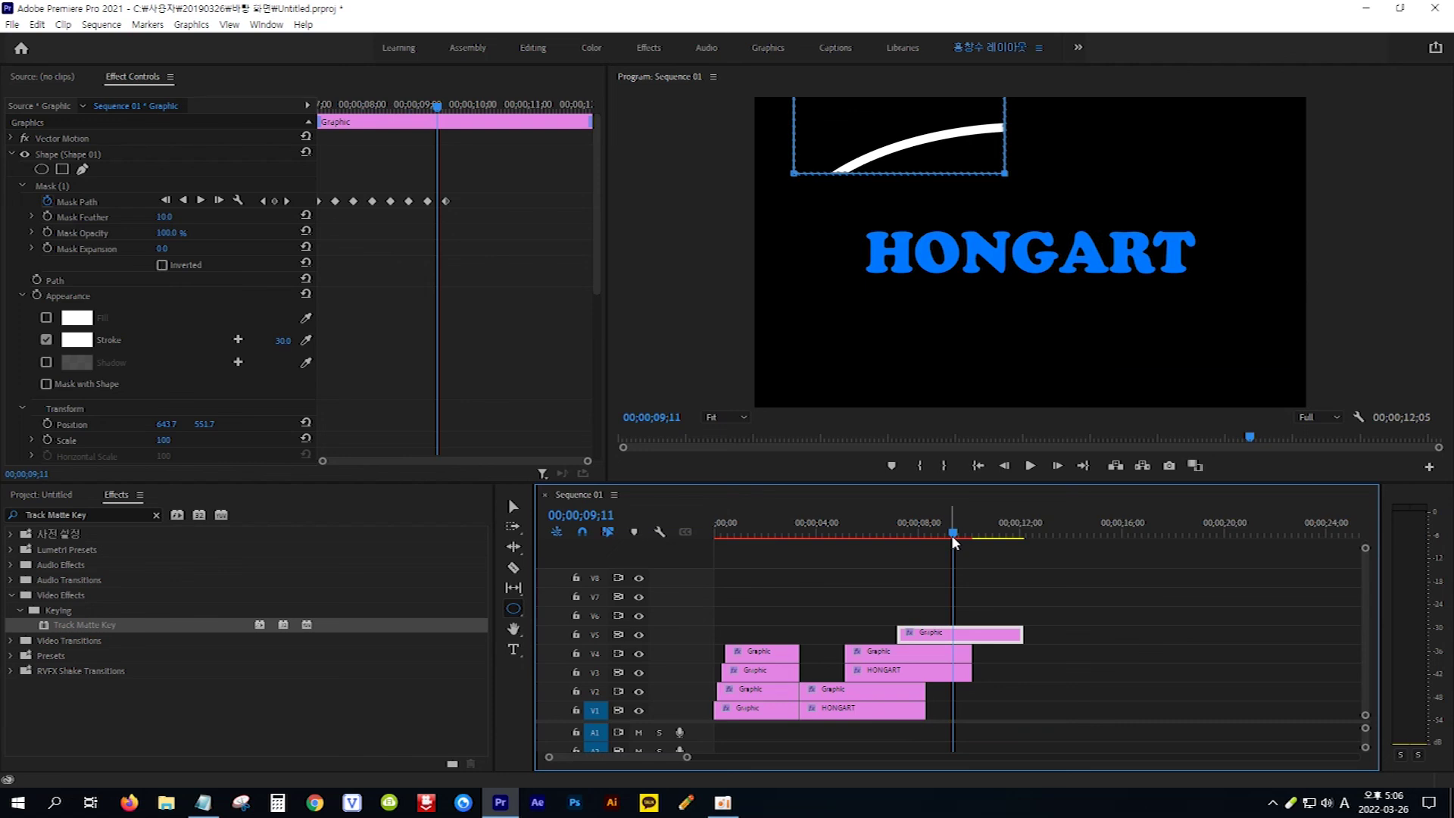
Search the effects for "liq", apply the liquid effect preset to the ellipse clip on V5, and preview it.
{"action": "left_click", "coordinate": [11, 516]}
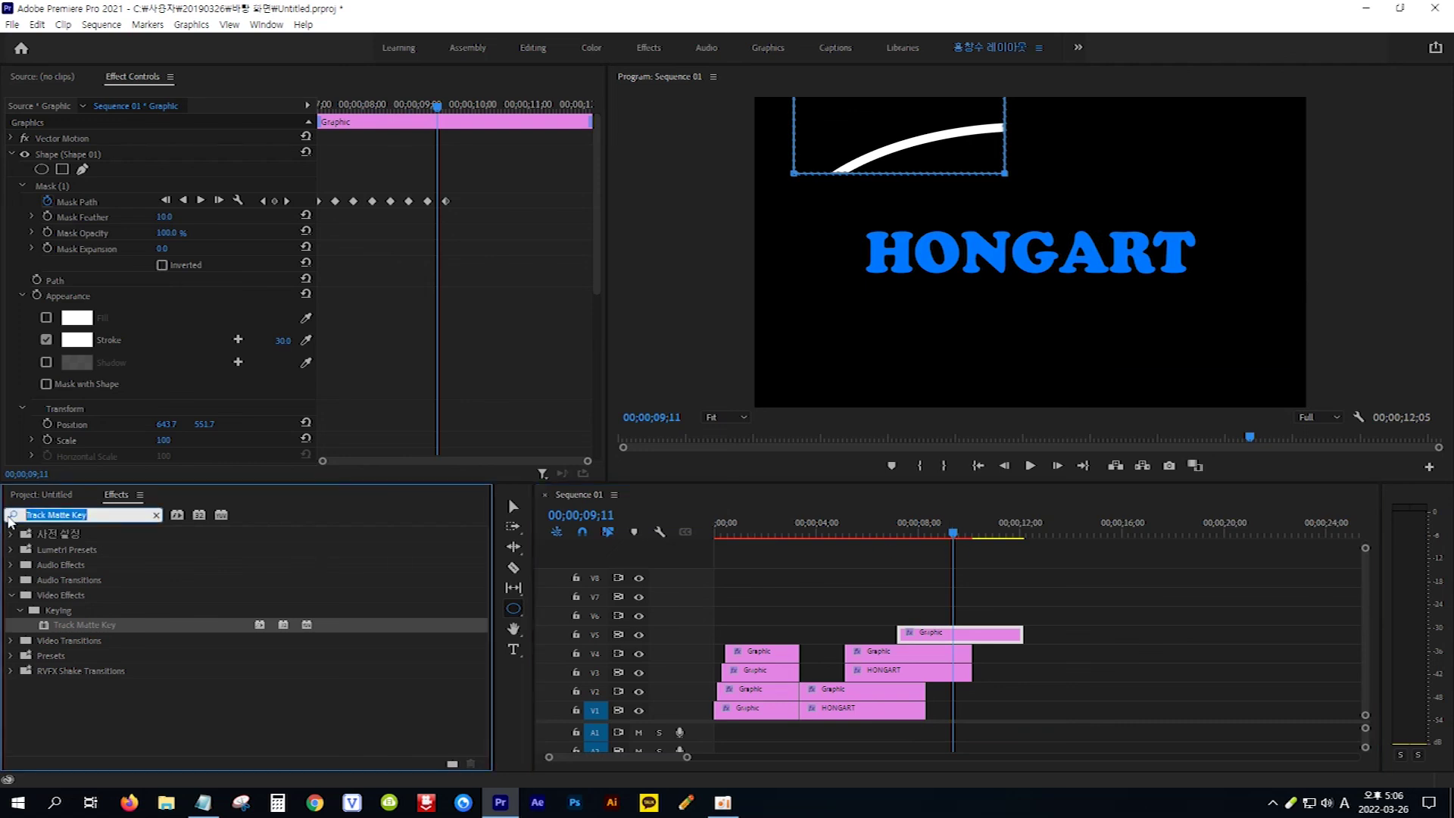
{"action": "type", "text": "liq"}
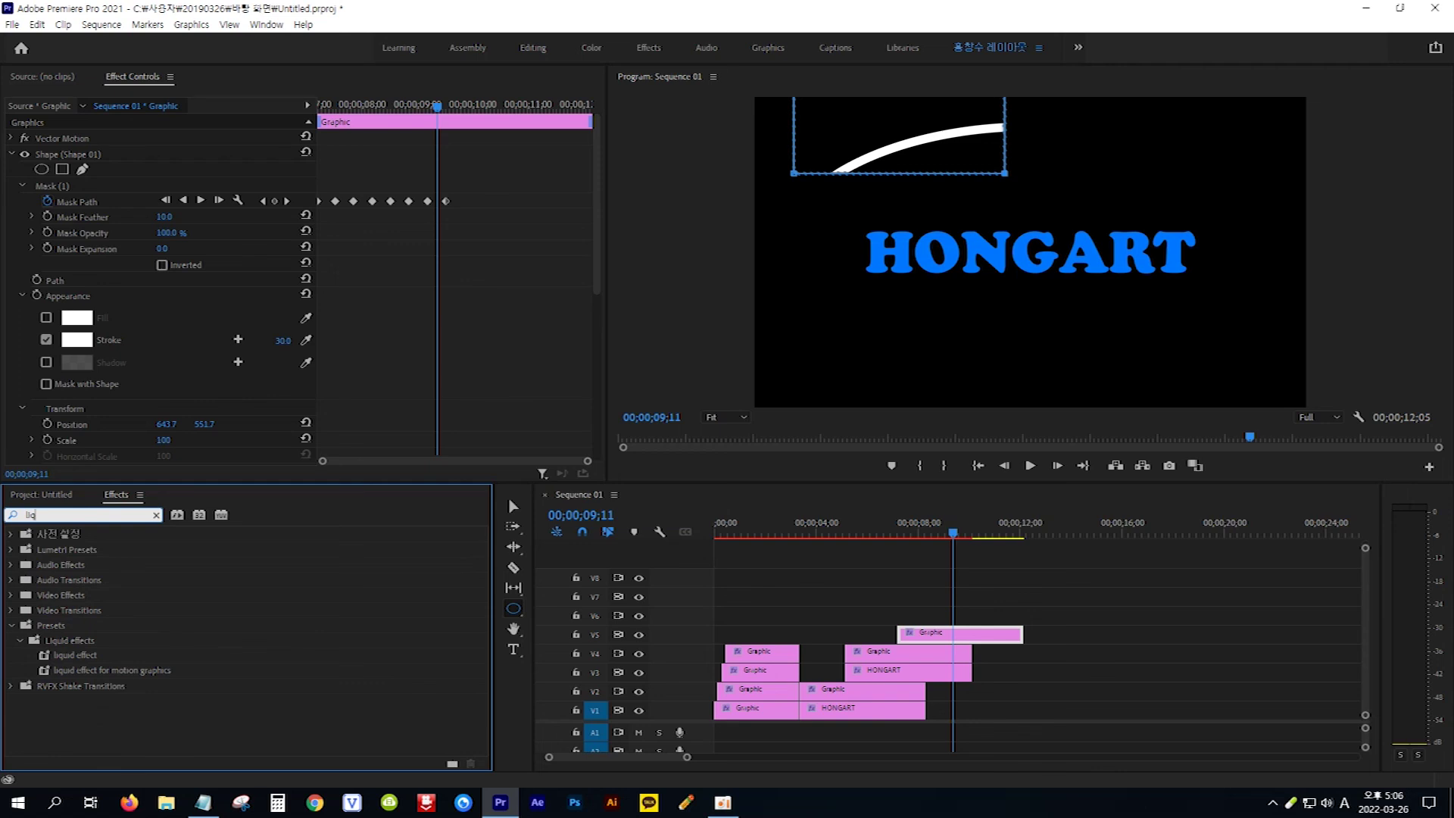
{"action": "left_click", "coordinate": [85, 643]}
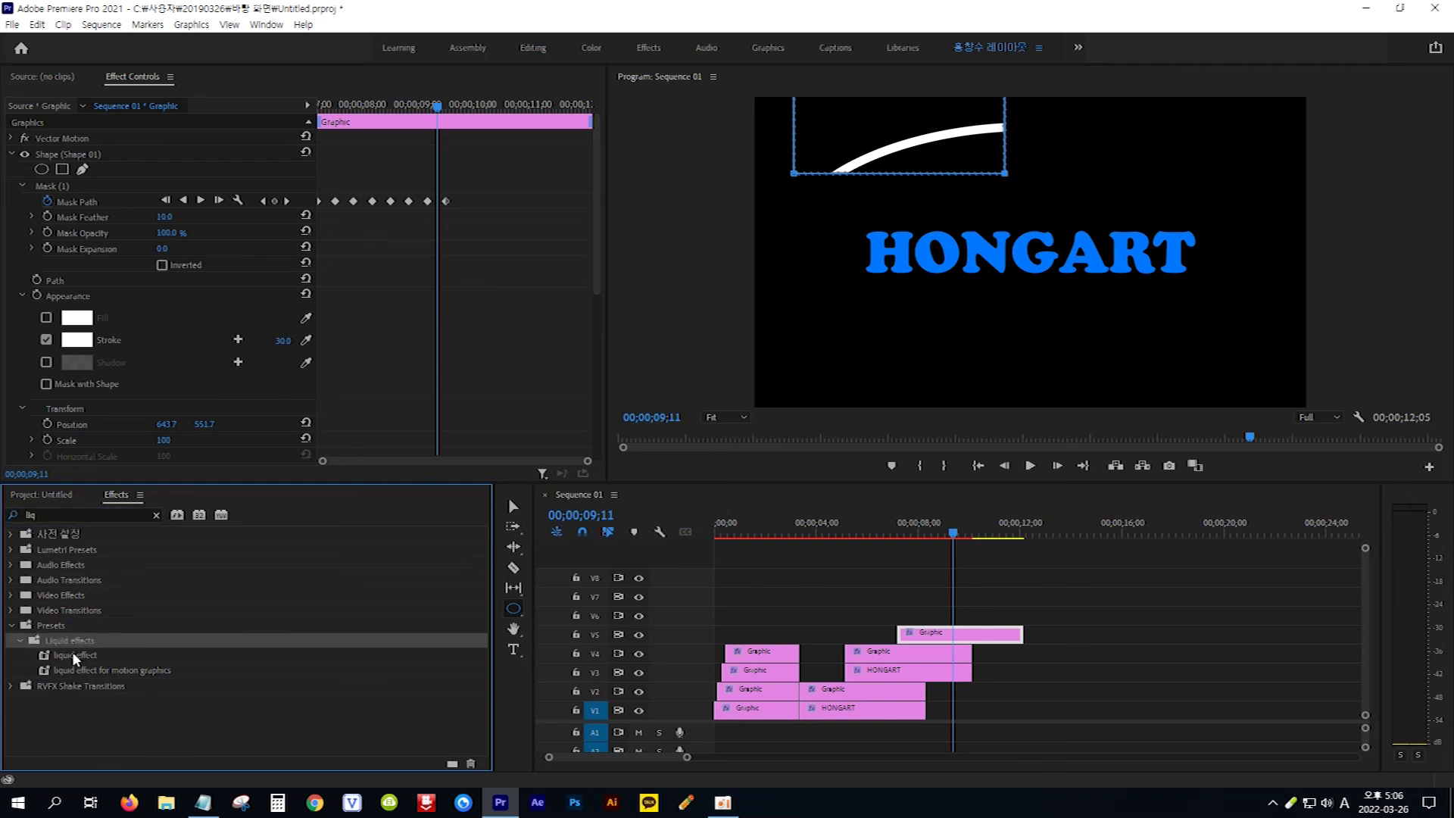
{"action": "left_click", "coordinate": [70, 653]}
{"action": "left_click_drag", "start_coordinate": [68, 652], "coordinate": [933, 642]}
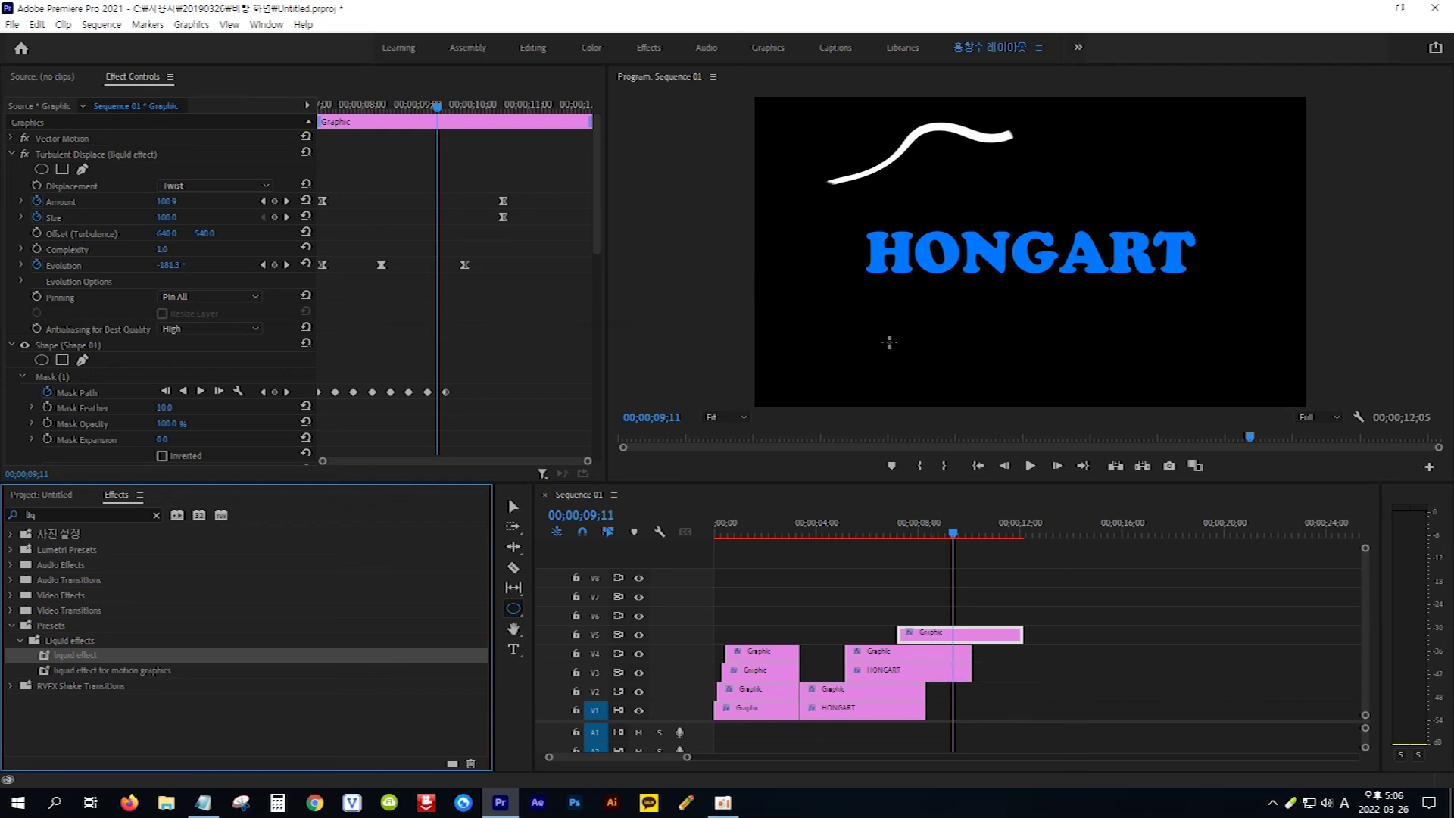
{"action": "mouse_move", "coordinate": [953, 555]}
{"action": "left_mouse_down"}
{"action": "mouse_move", "coordinate": [896, 539]}
{"action": "mouse_move", "coordinate": [962, 538]}
{"action": "mouse_move", "coordinate": [939, 540]}
{"action": "left_mouse_up"}
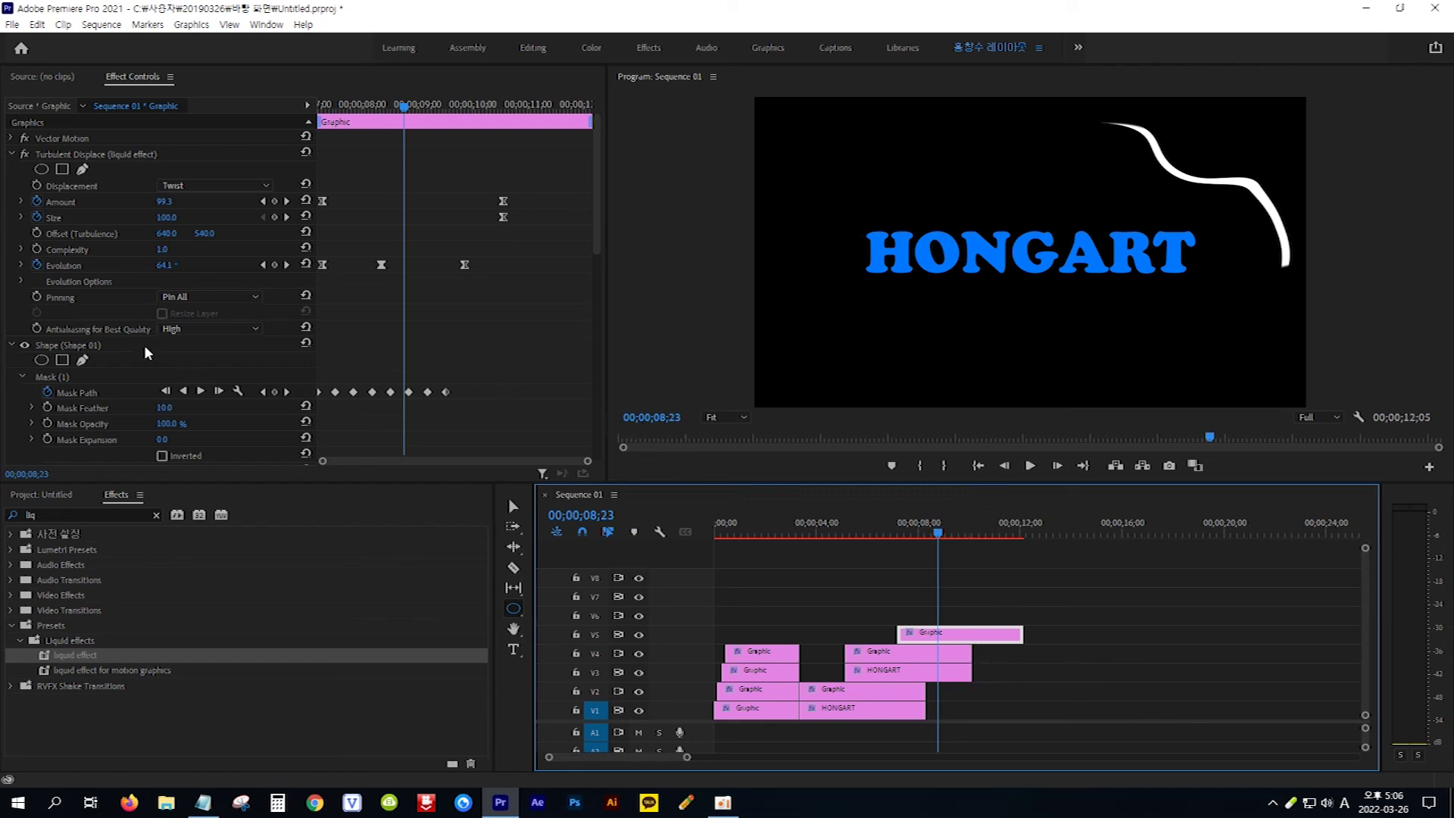
Change the ellipse's stroke color to bright green and return to the sequence start for playback.
{"action": "scroll", "coordinate": [144, 343], "scroll_direction": "down", "scroll_amount": 5}
{"action": "left_click", "coordinate": [77, 348]}
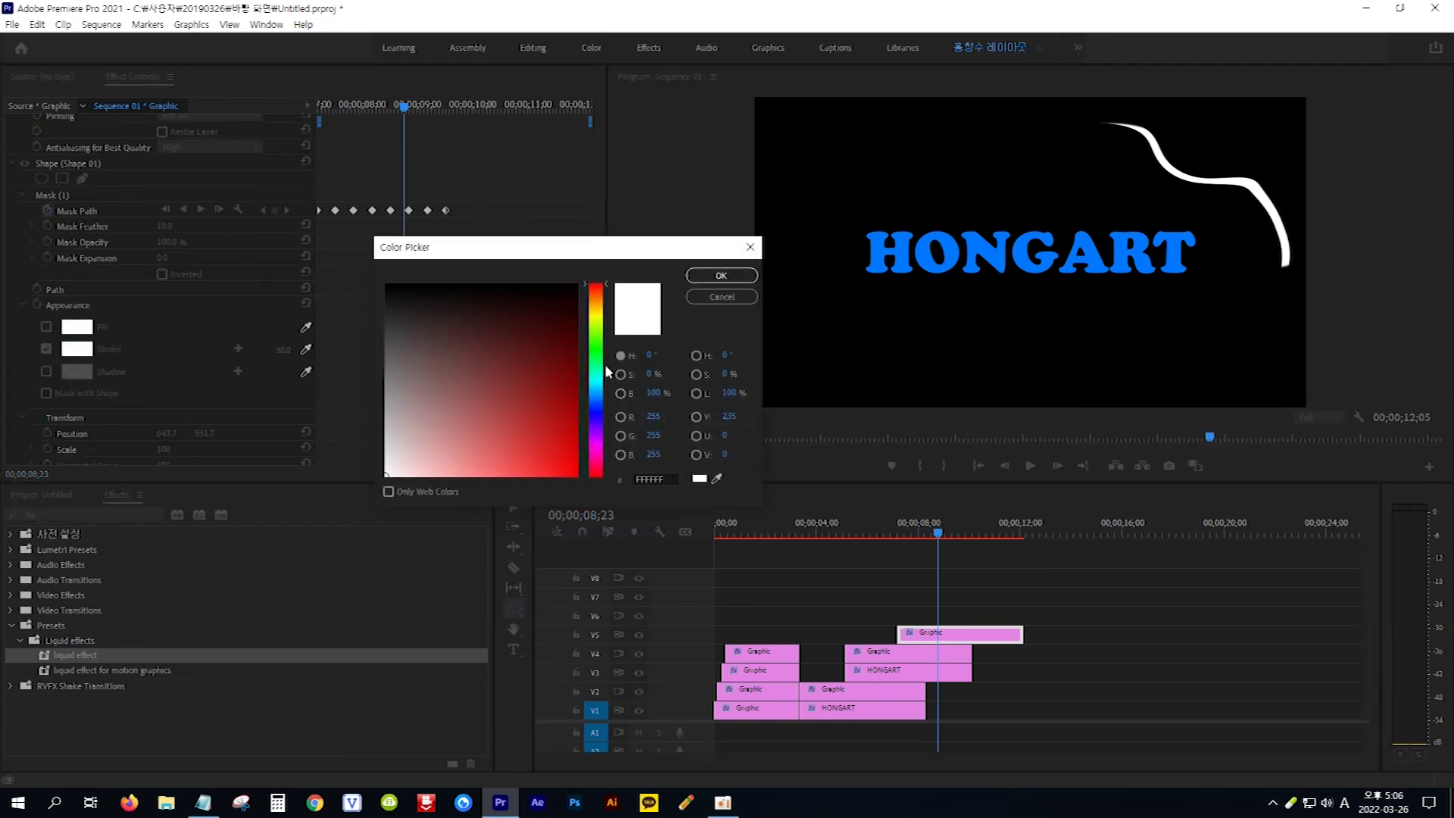
{"action": "left_click", "coordinate": [598, 354]}
{"action": "left_click", "coordinate": [574, 470]}
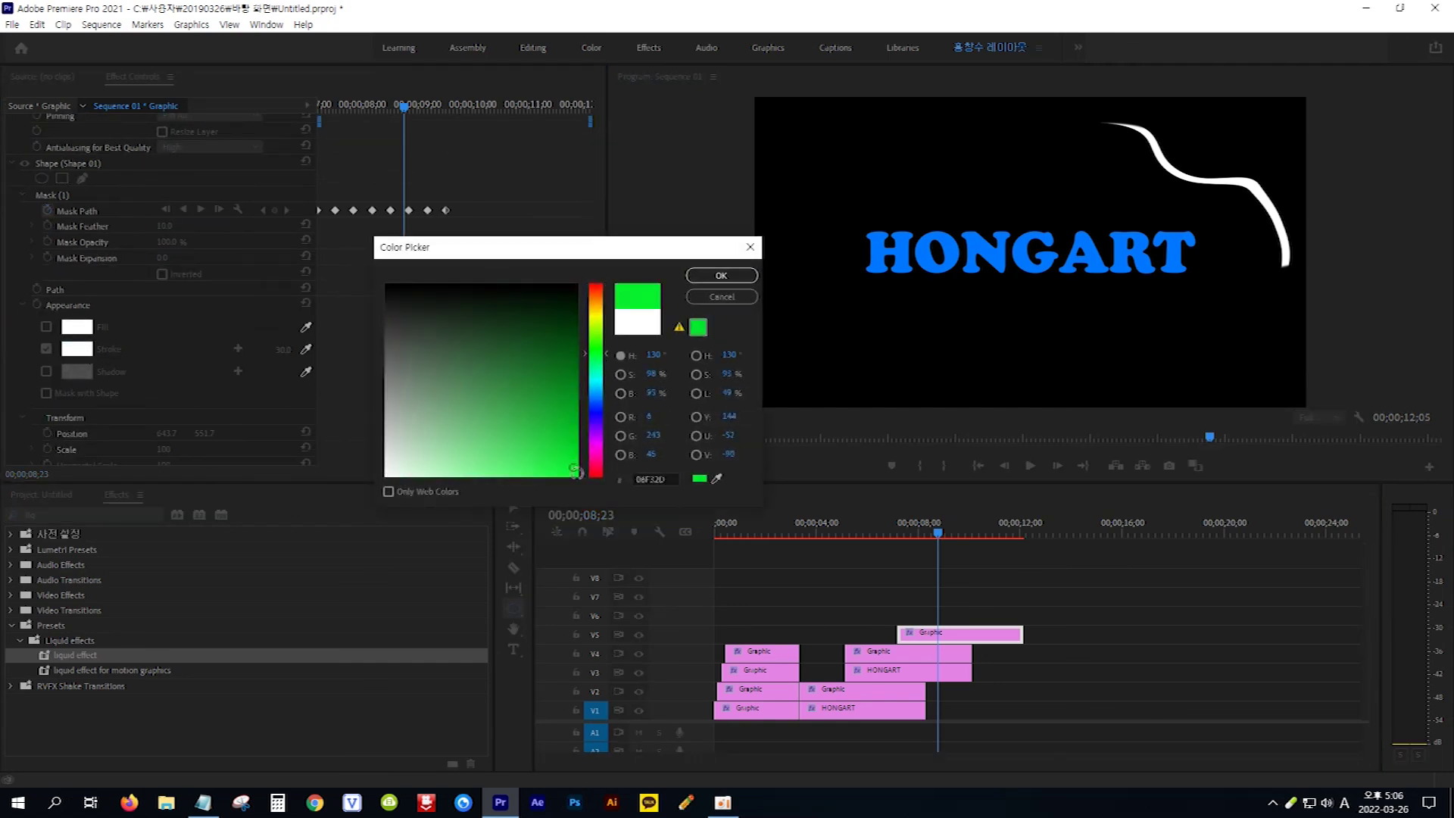
{"action": "left_click", "coordinate": [721, 276]}
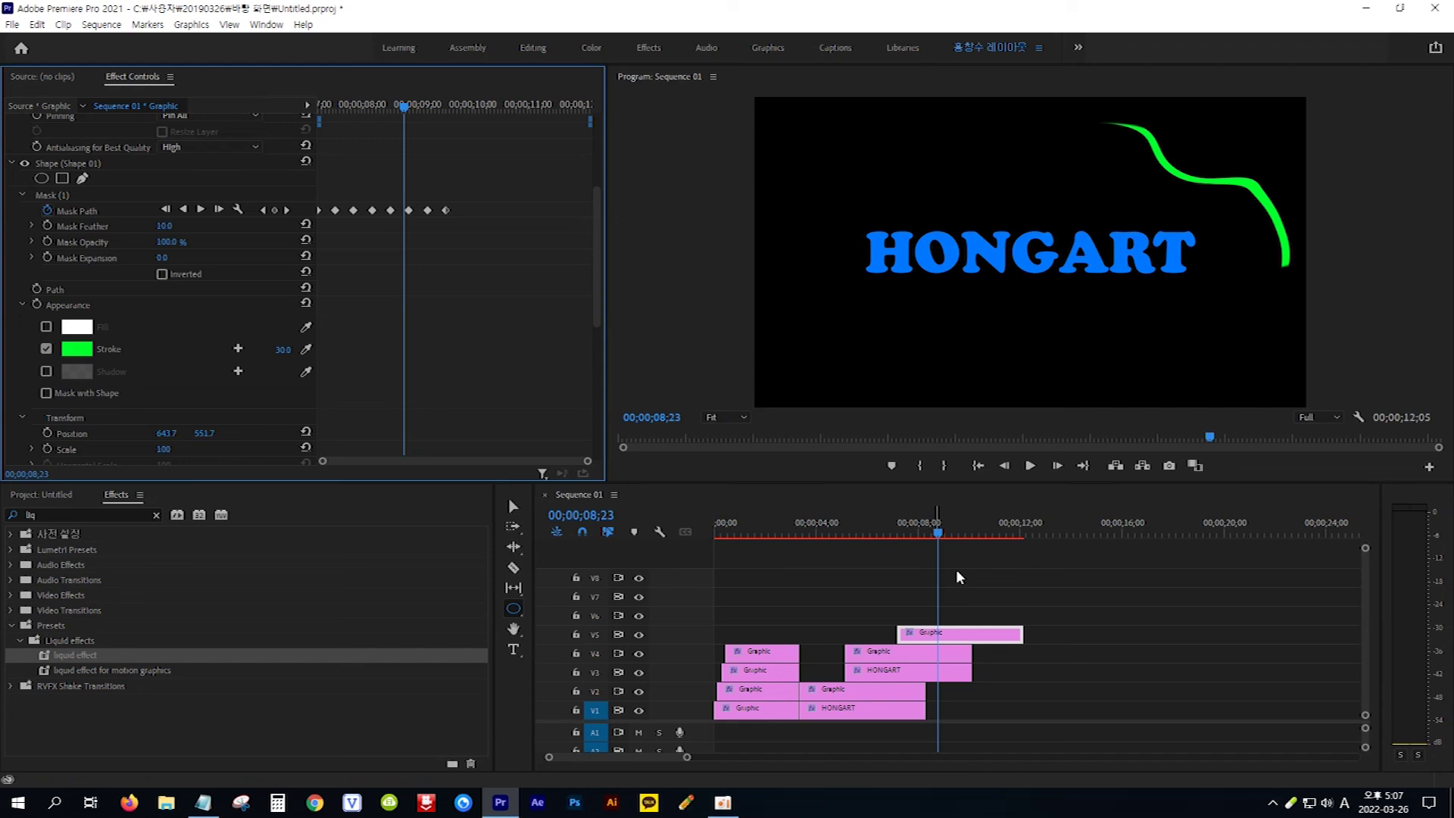
{"action": "left_click", "coordinate": [702, 532]}
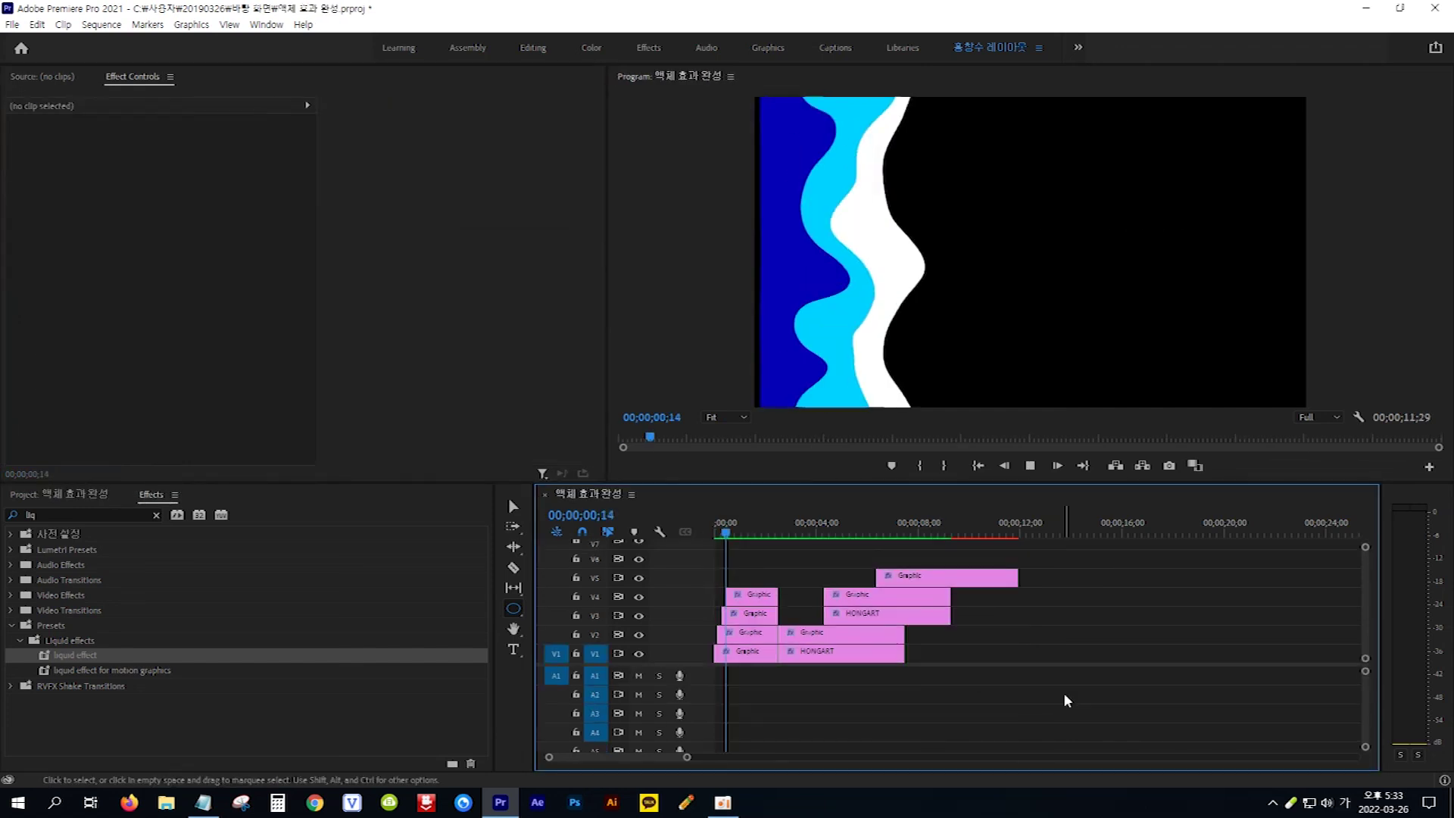